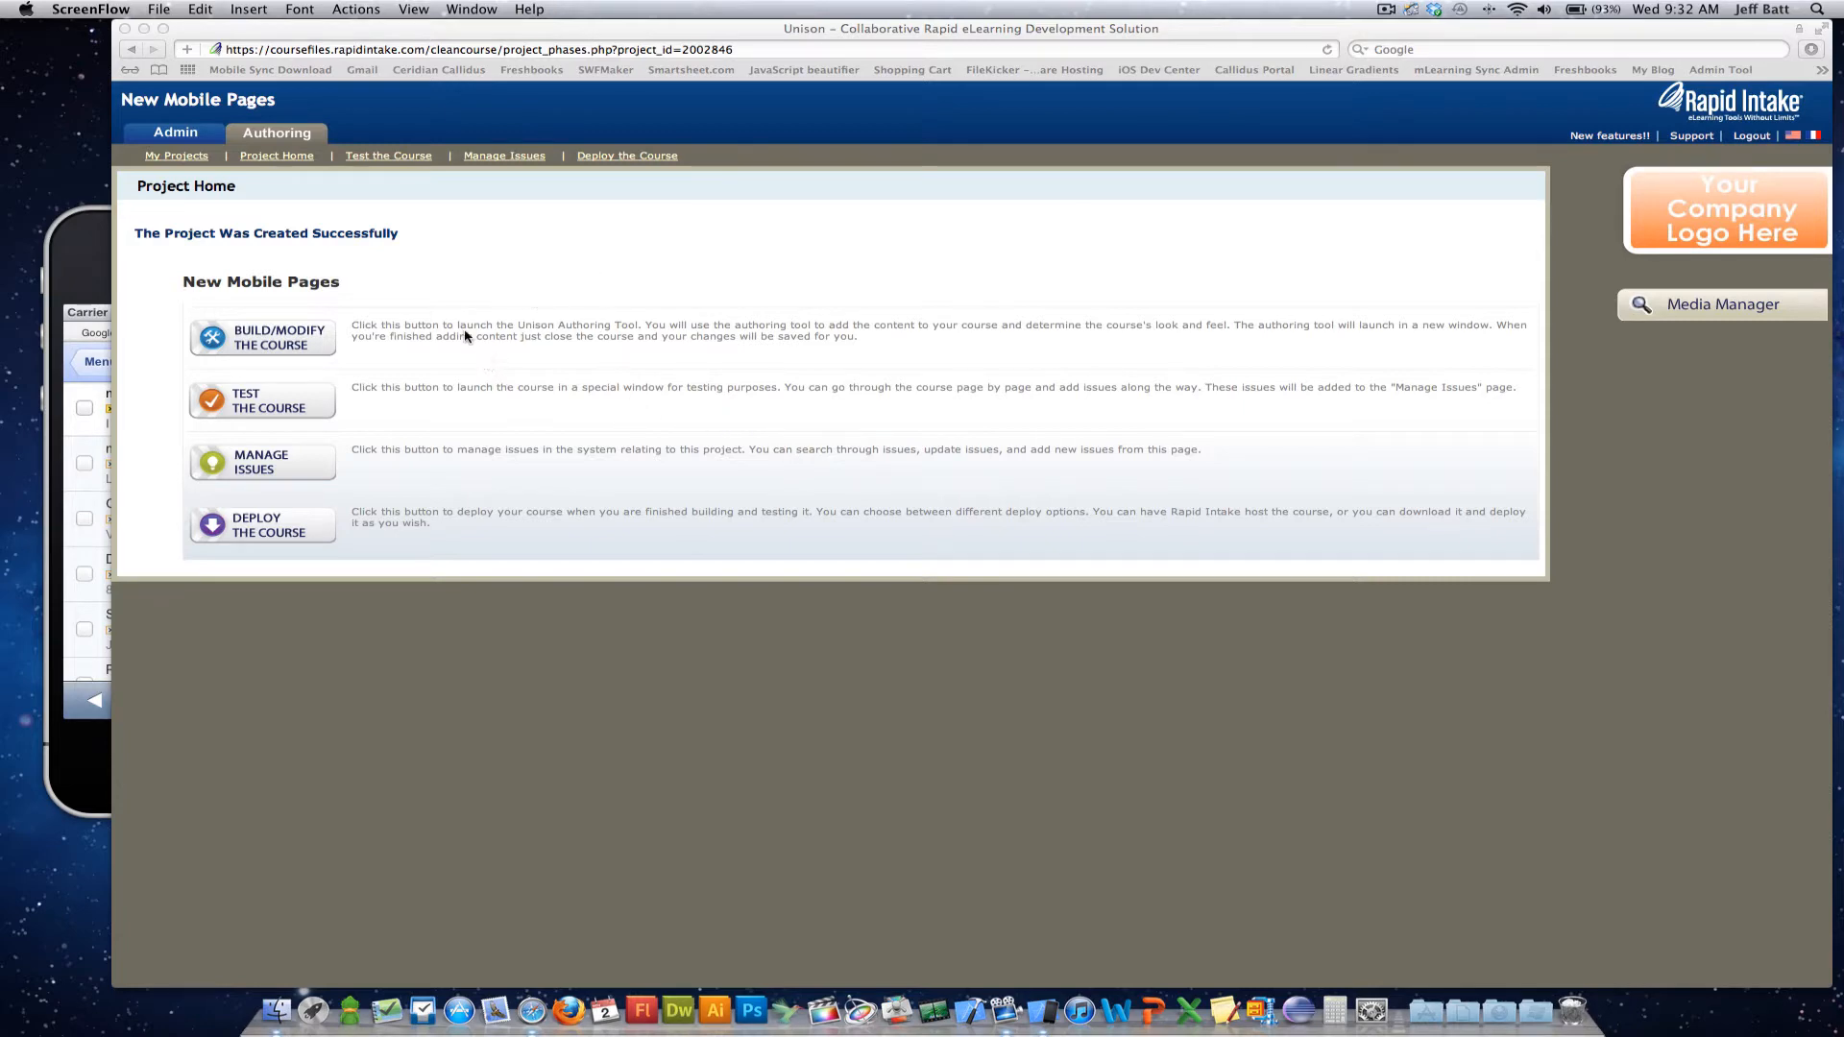
Open the New Mobile Pages course for building and add a Text Image and Audio page.
left_click(472, 295)
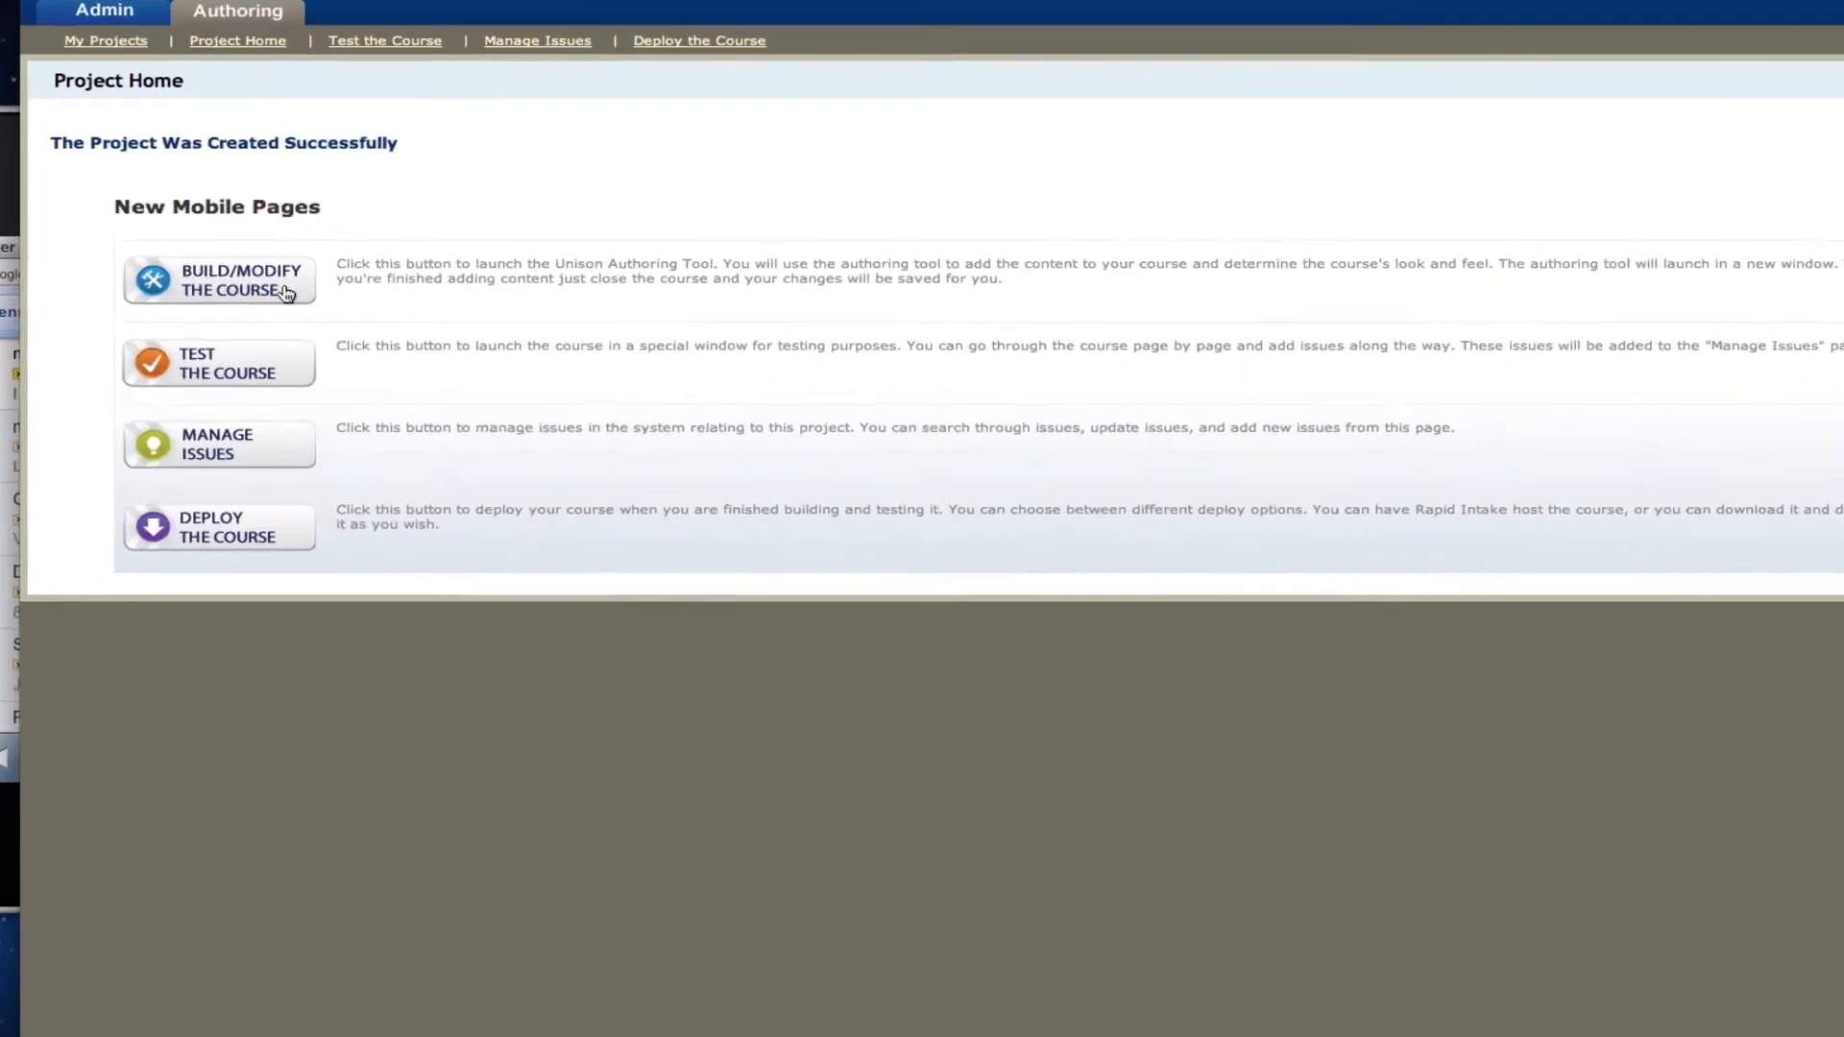
left_click(276, 270)
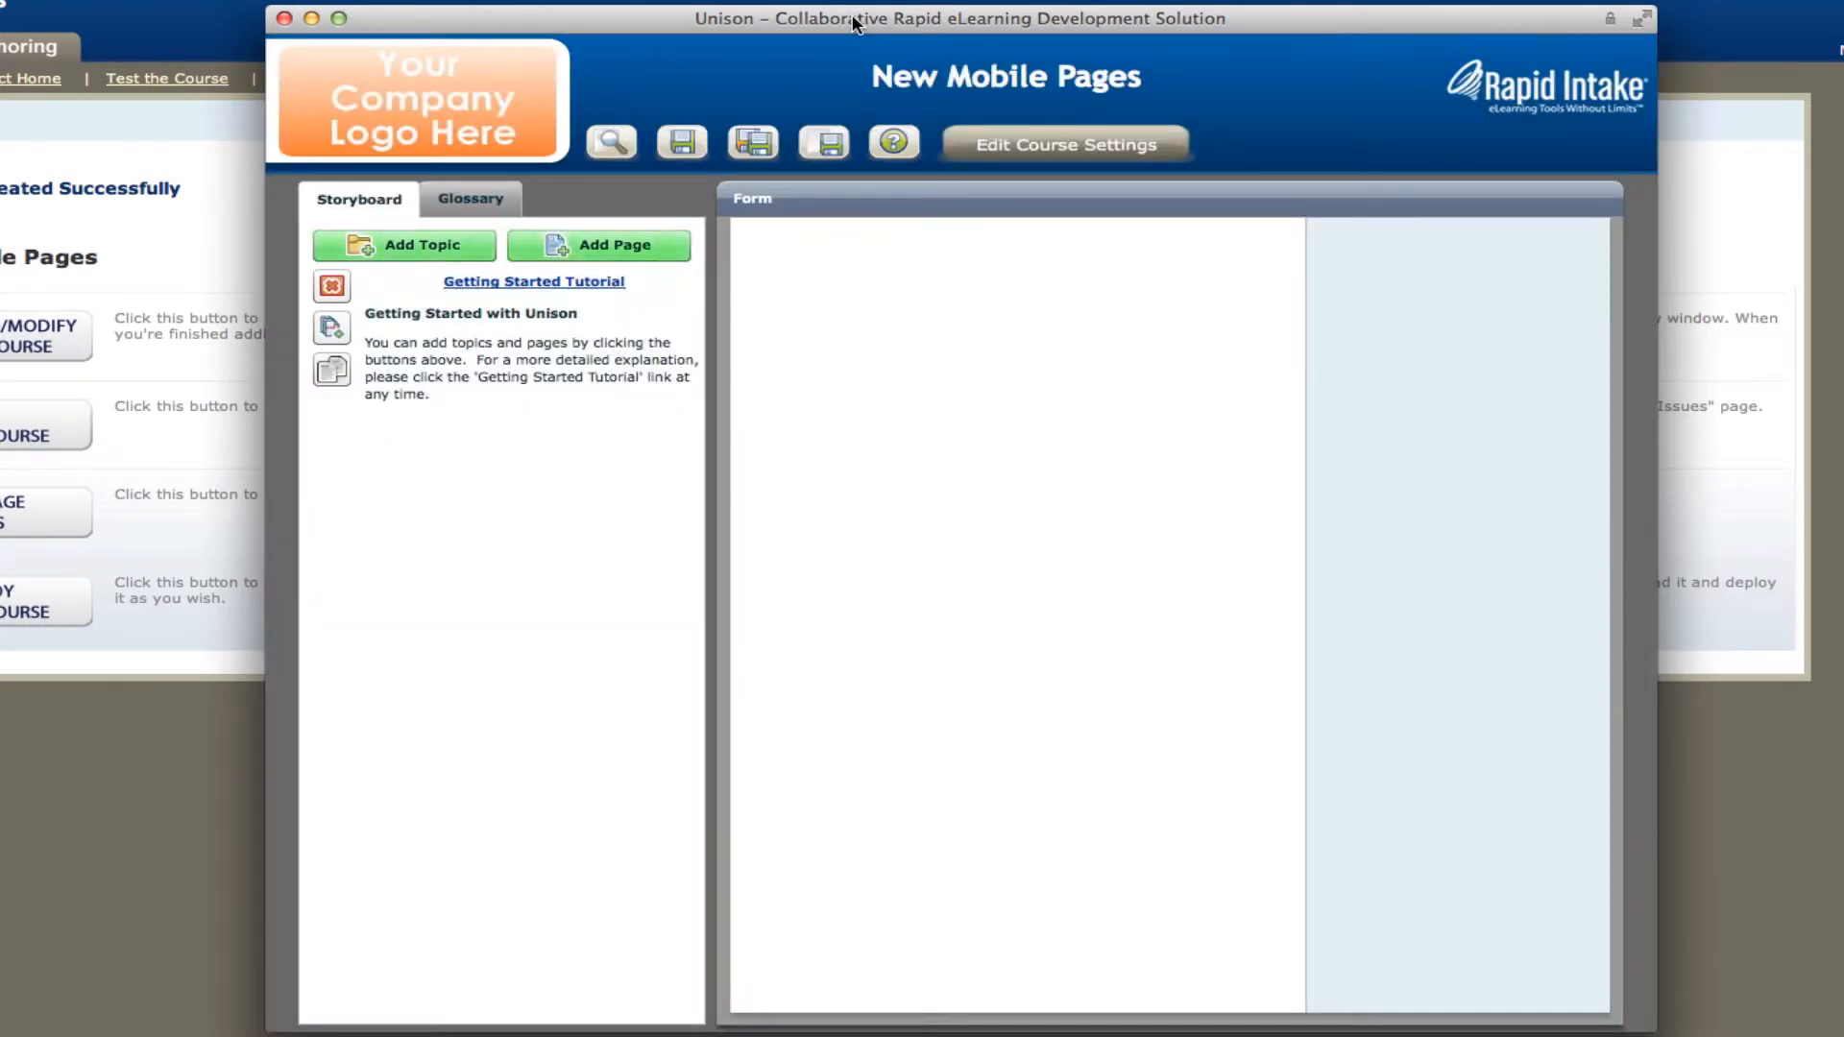
left_click(657, 259)
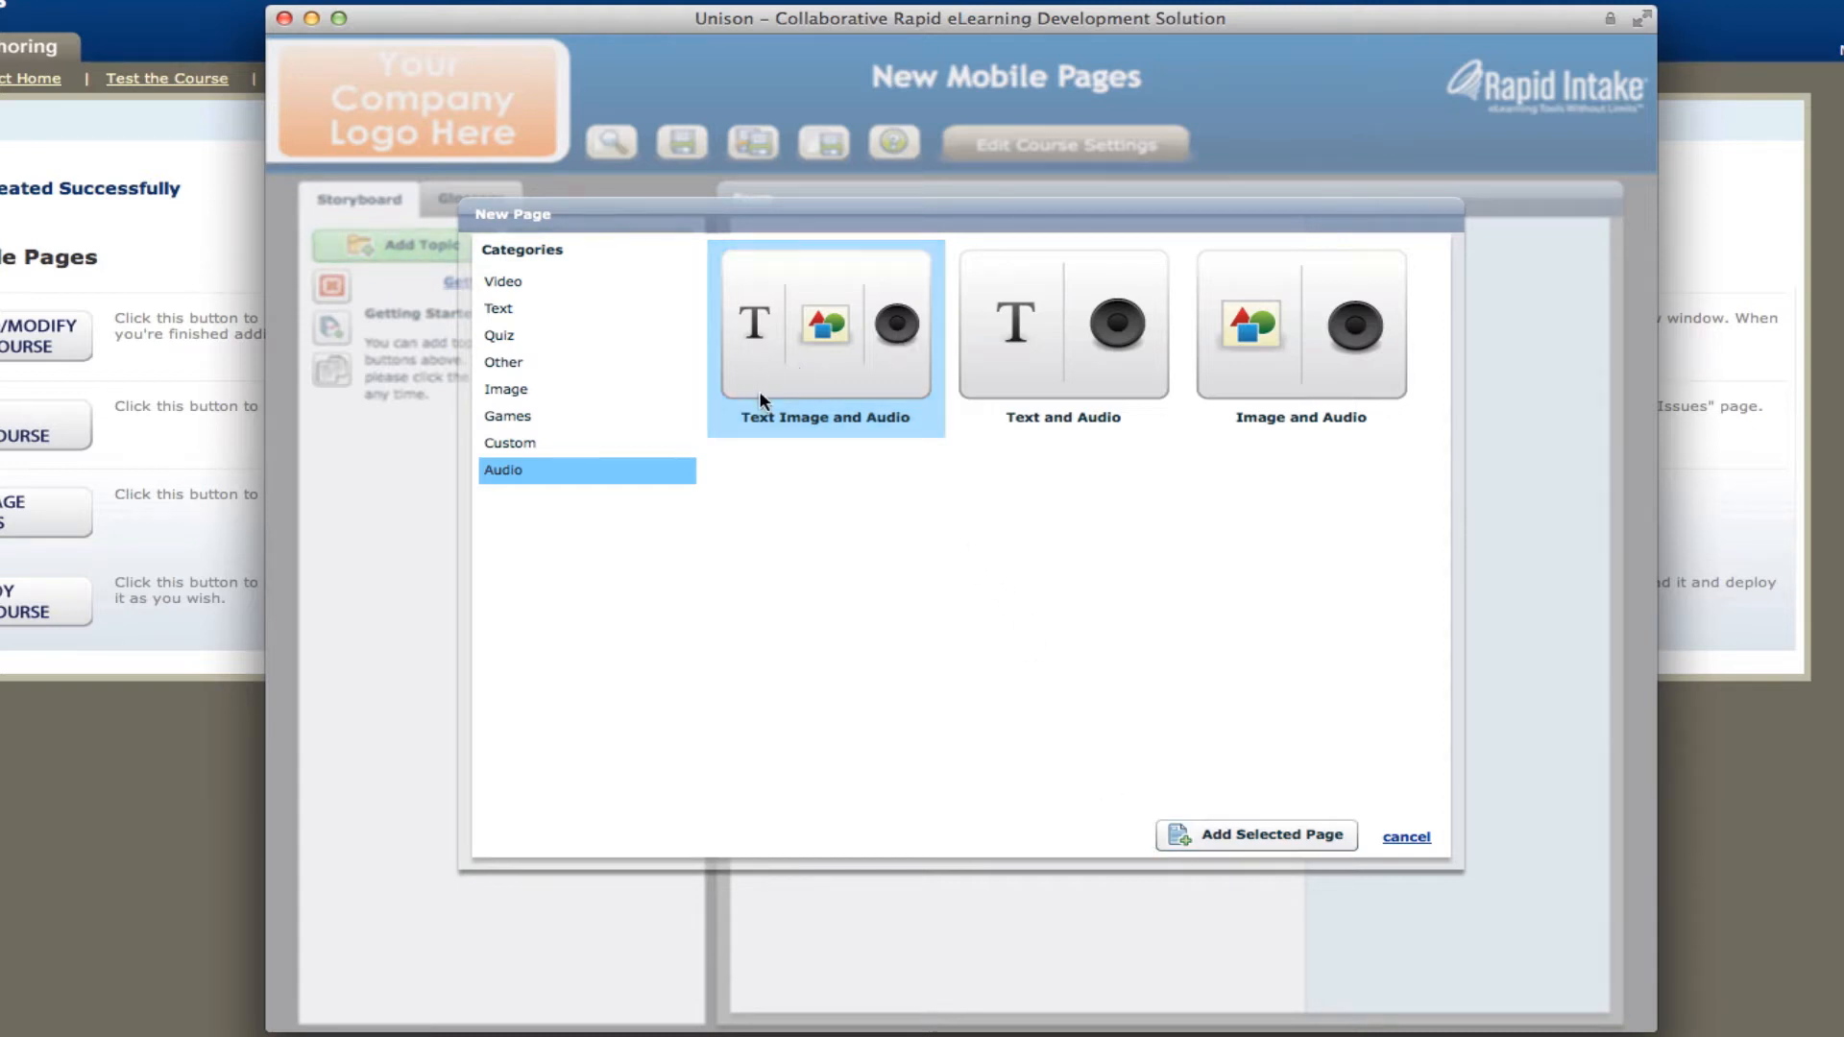
left_click(1340, 834)
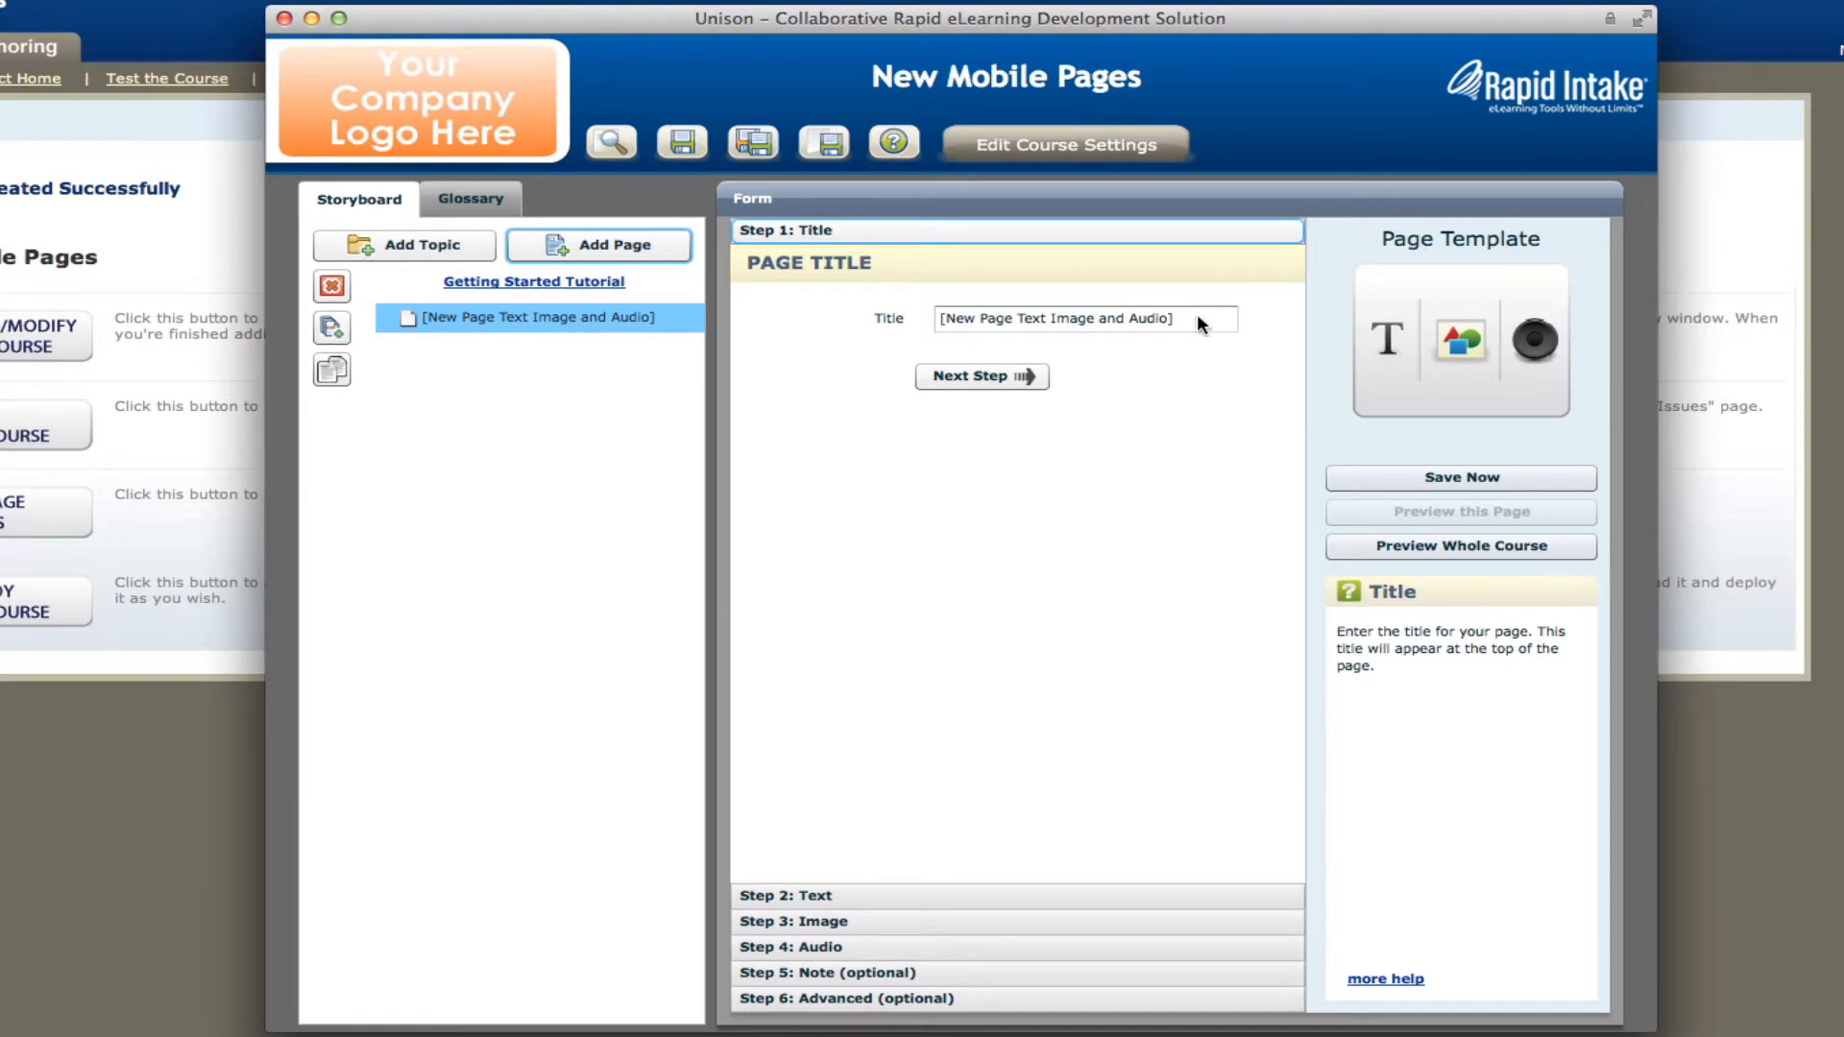
Set the new page's title to "Title 1" and proceed to its text settings.
left_click_drag(1197, 314, 928, 317)
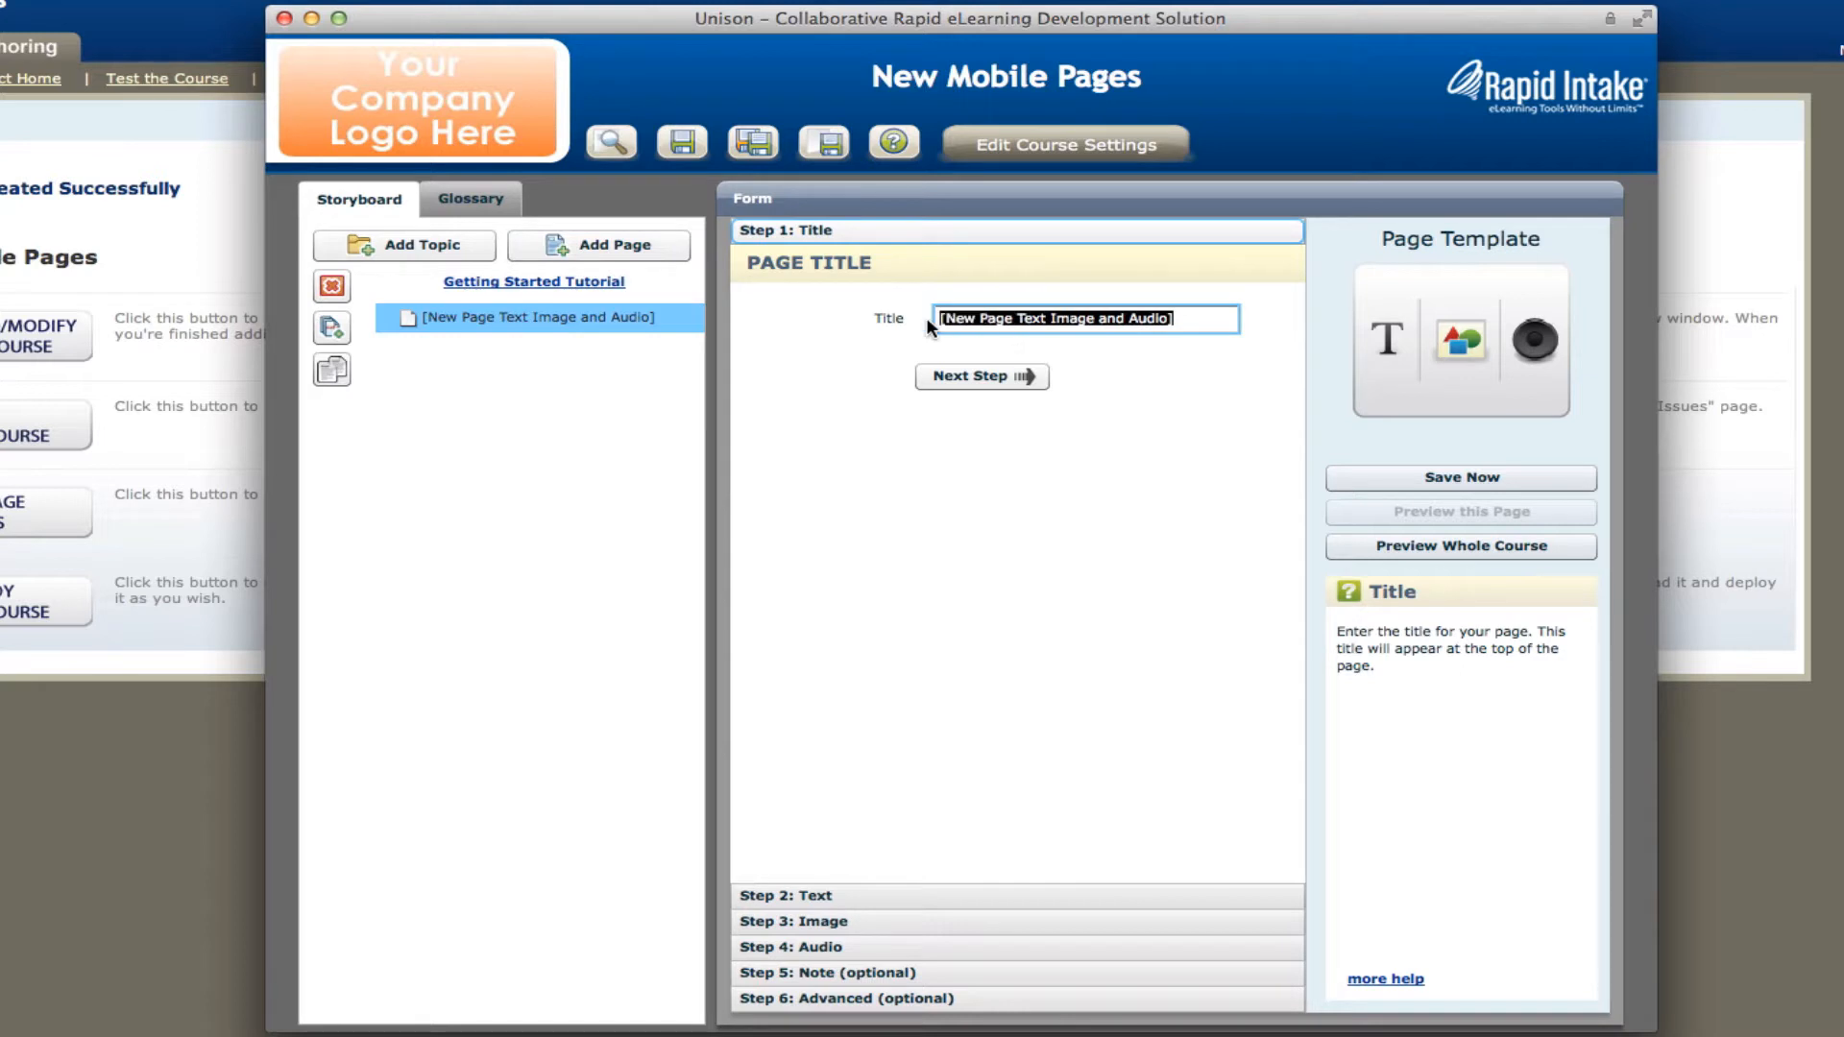
type("Title 1")
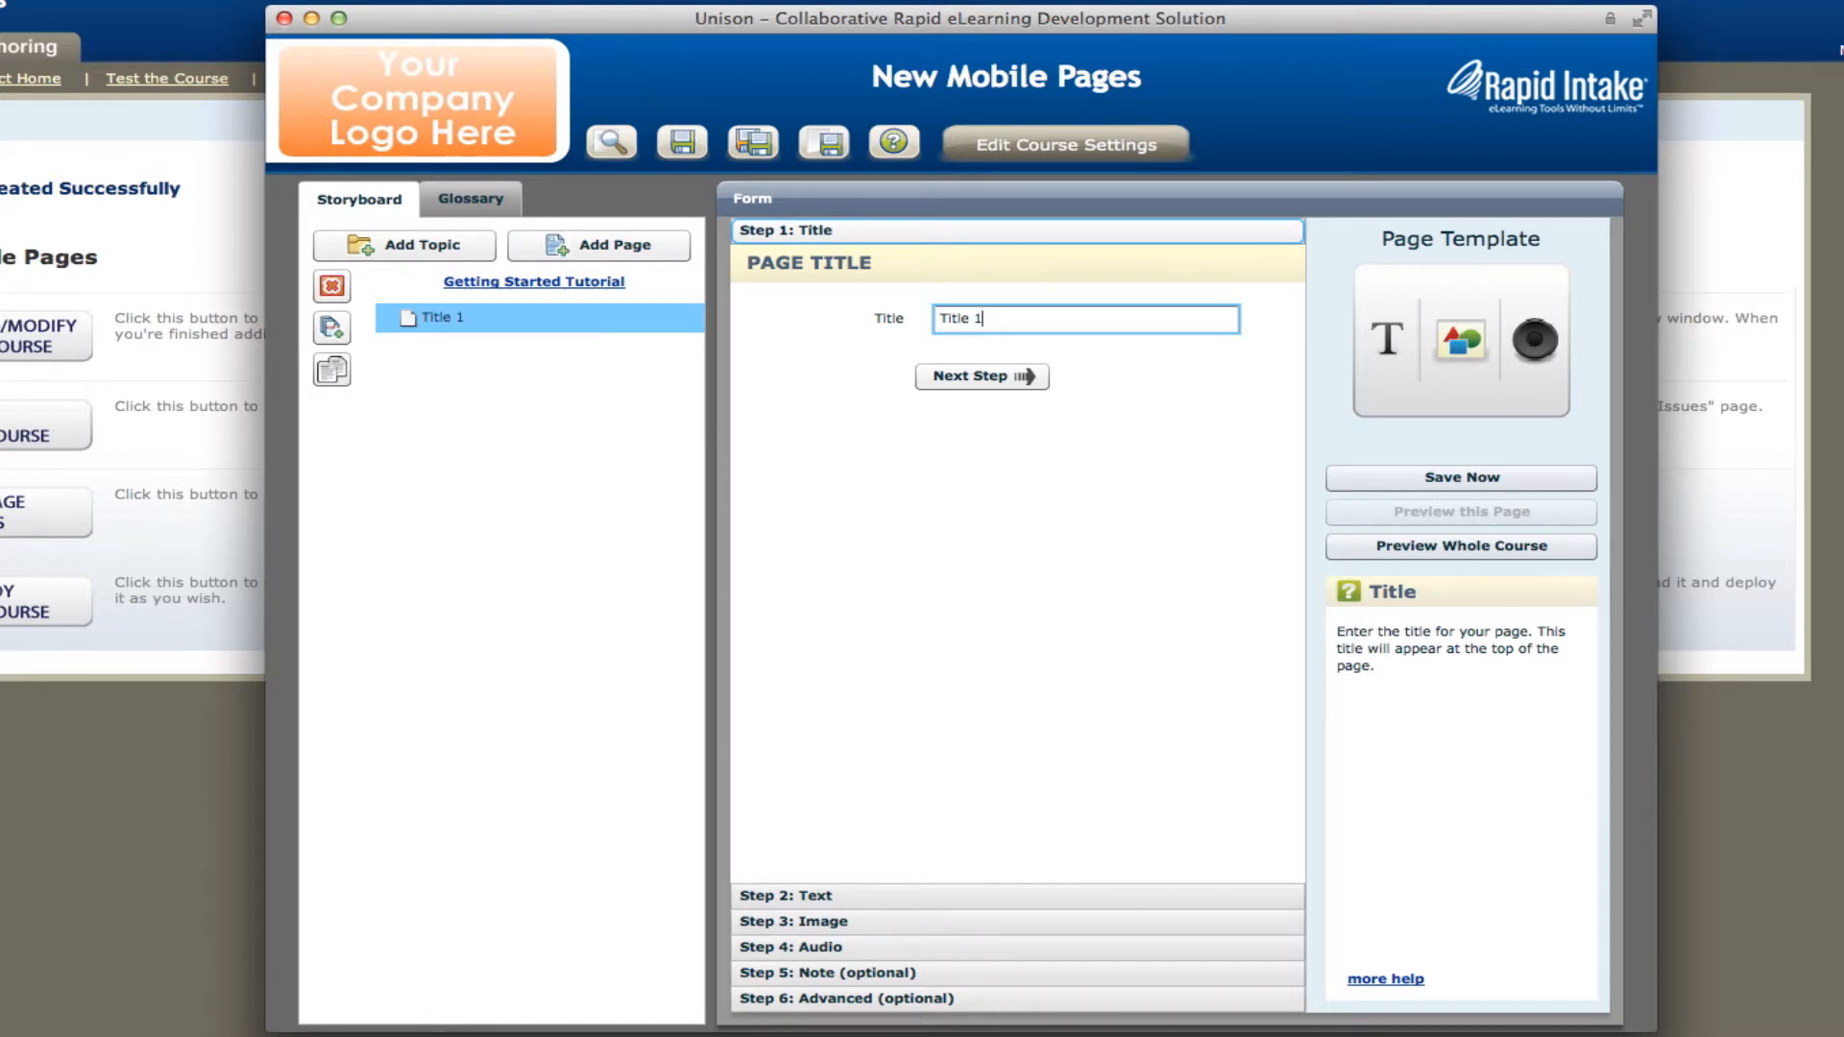
left_click(995, 376)
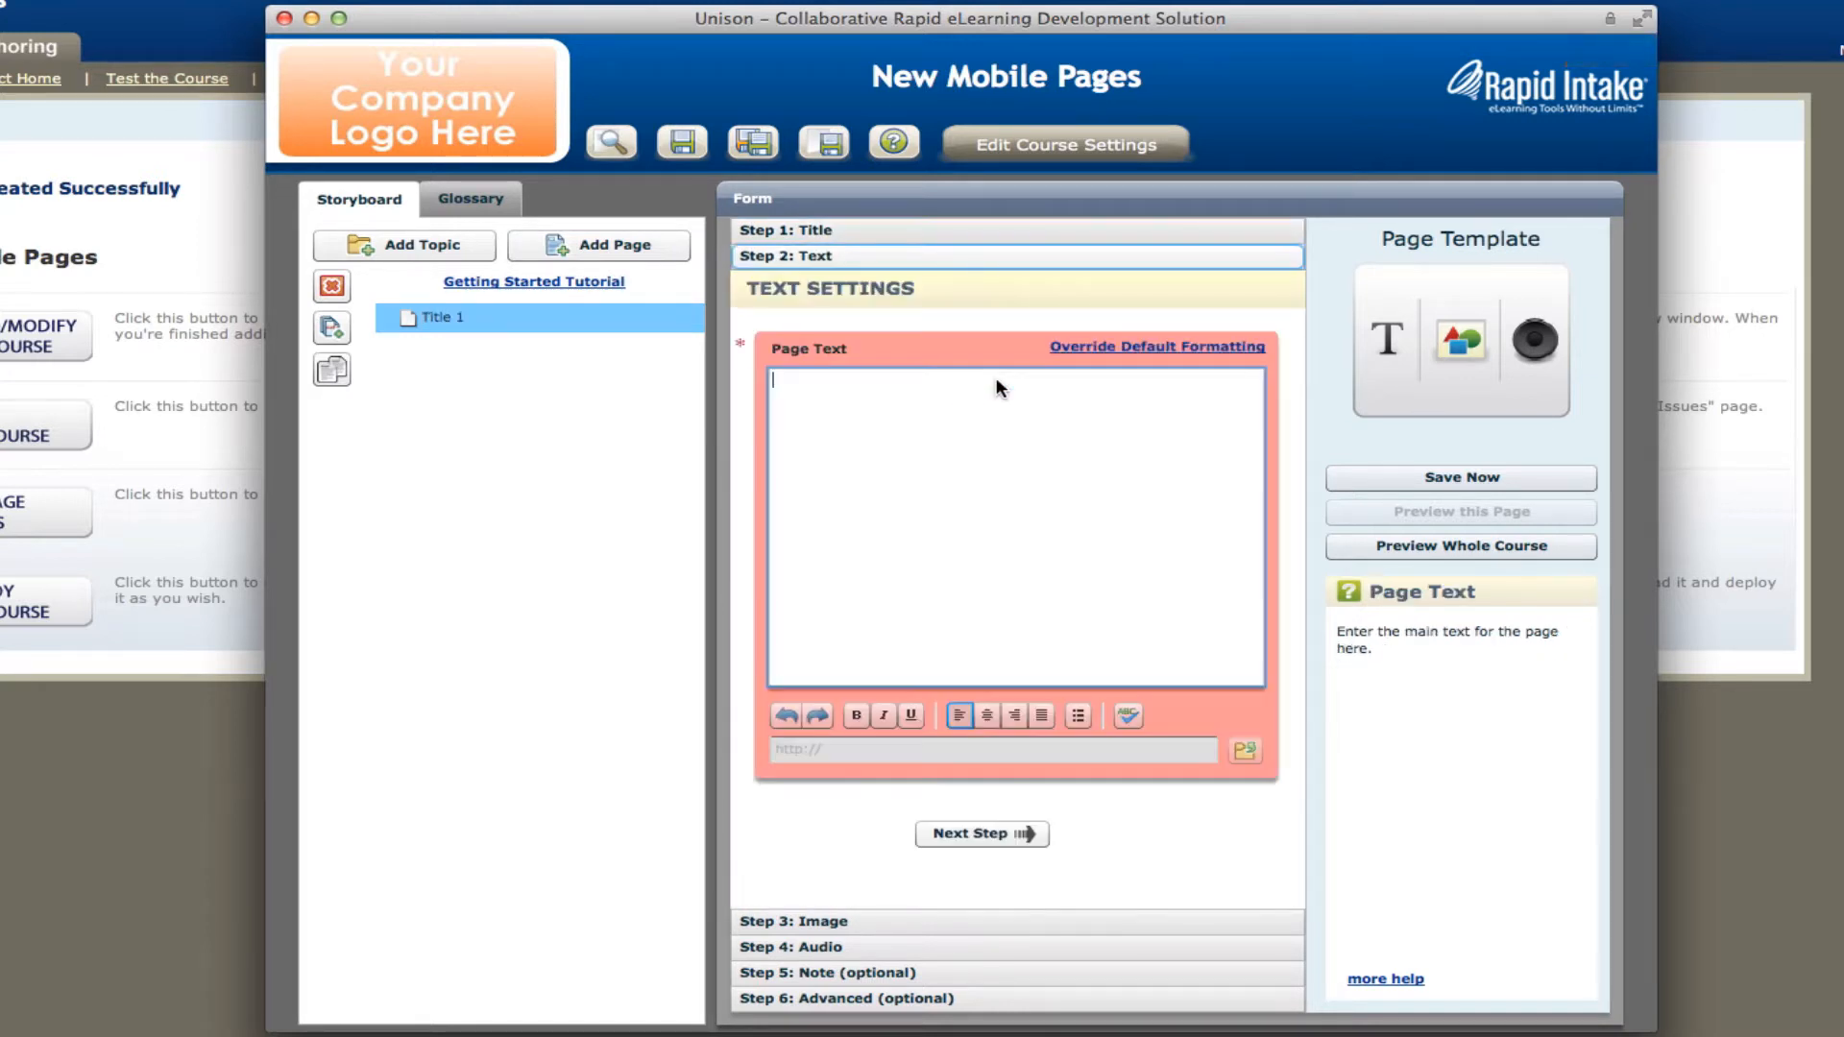
Enter "This is the page text for this page" as the page text and proceed to the image settings.
left_click(941, 398)
type("This is the page text for this page")
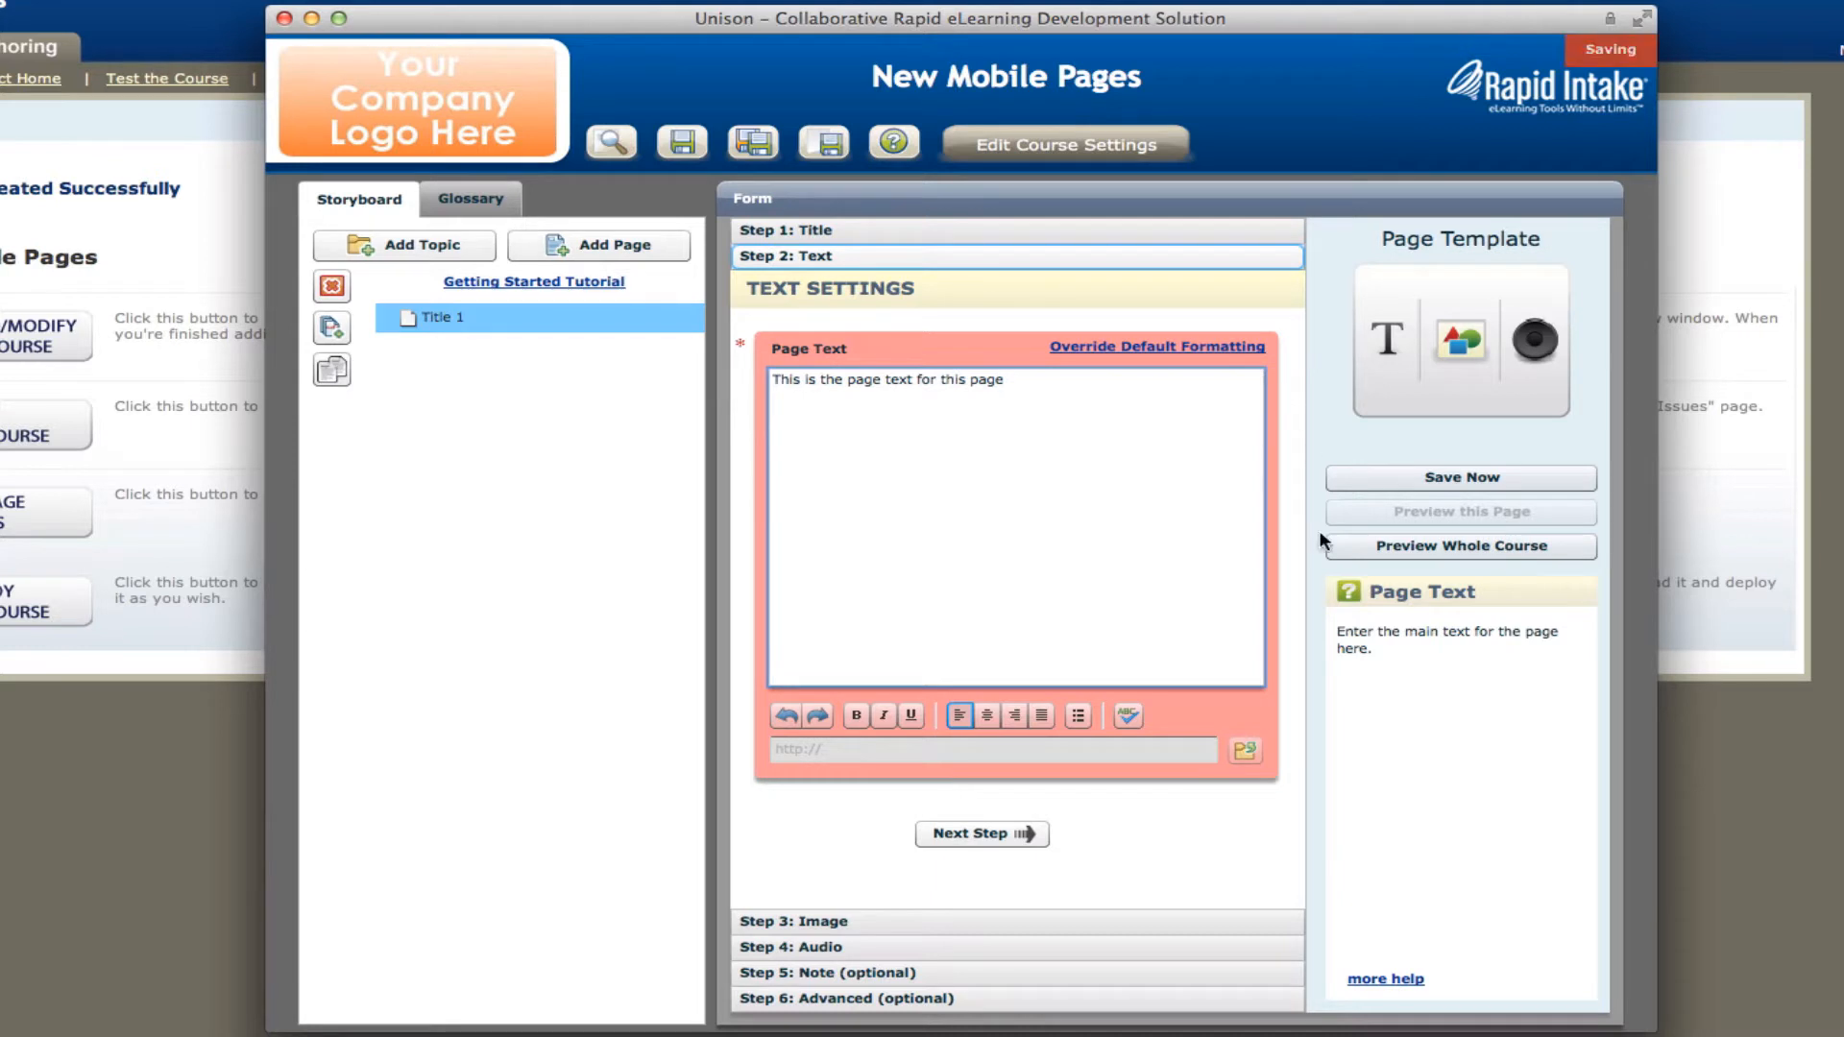
left_click(1028, 834)
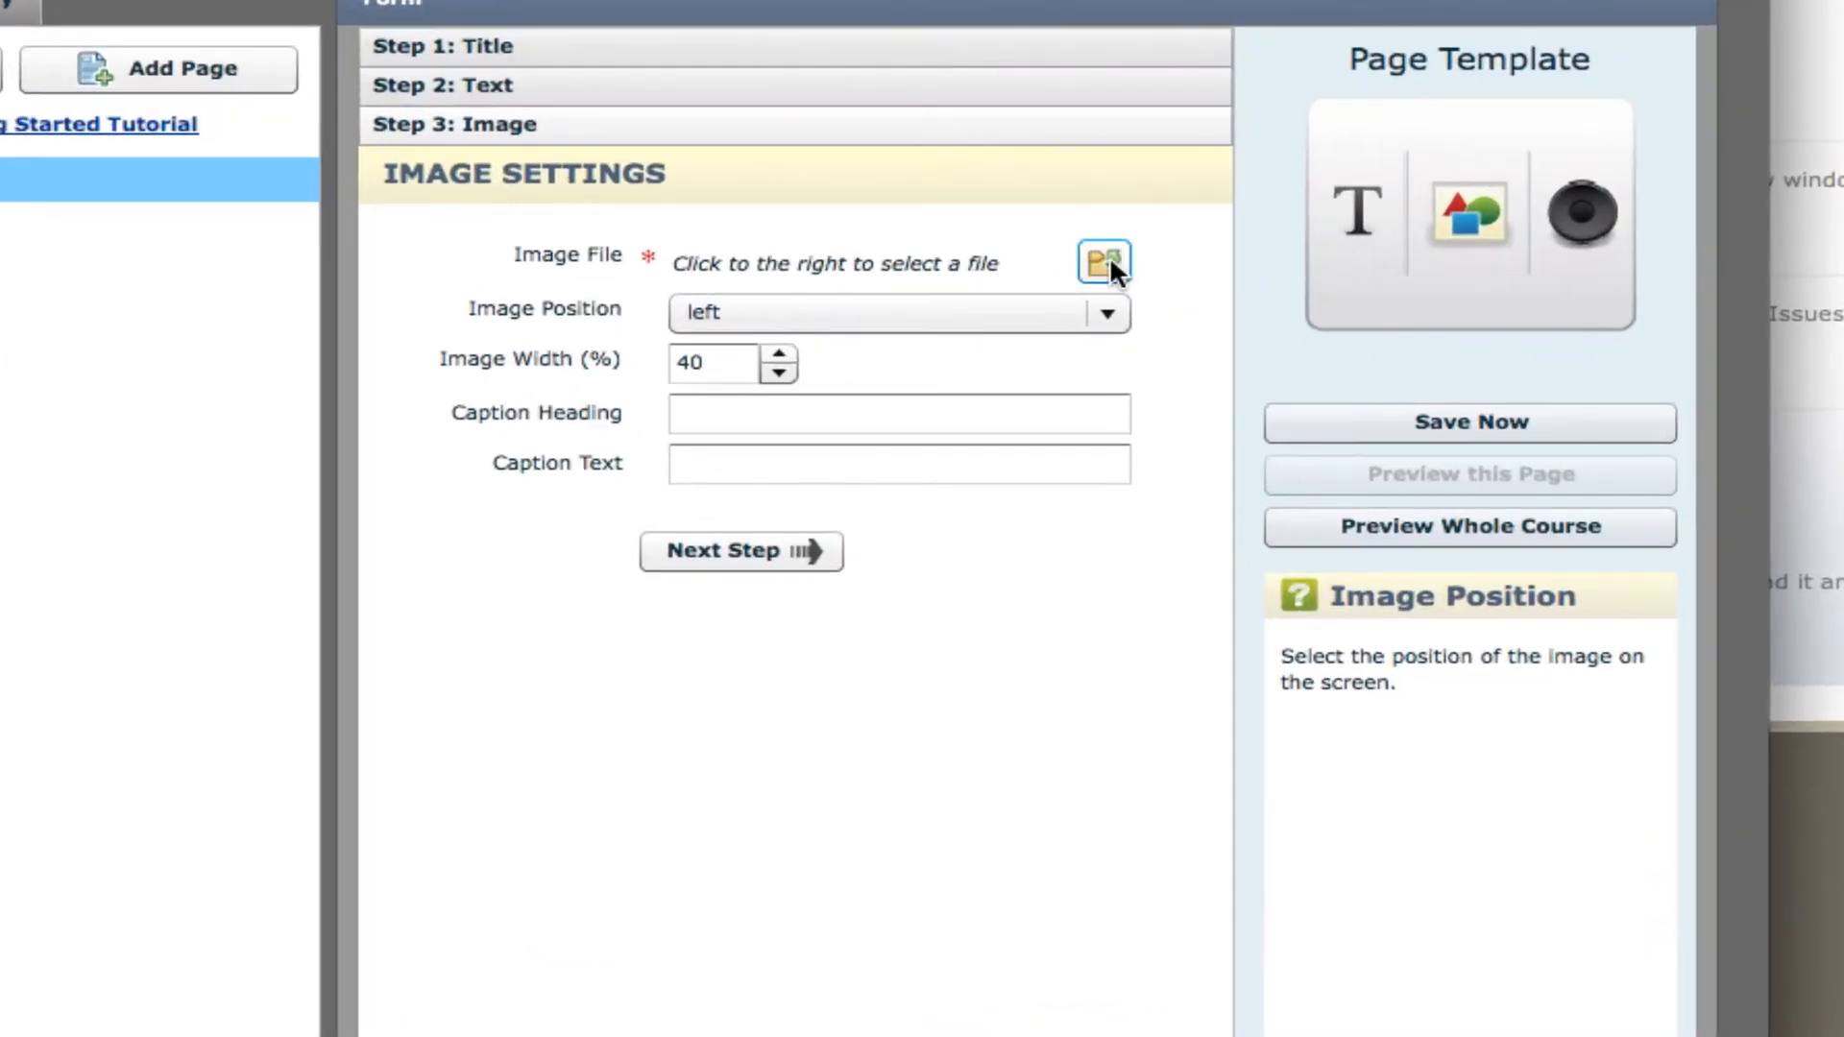
Insert keyboard.jpg from the media library as the page image, using the "My original (jpeg)" size.
left_click(1220, 372)
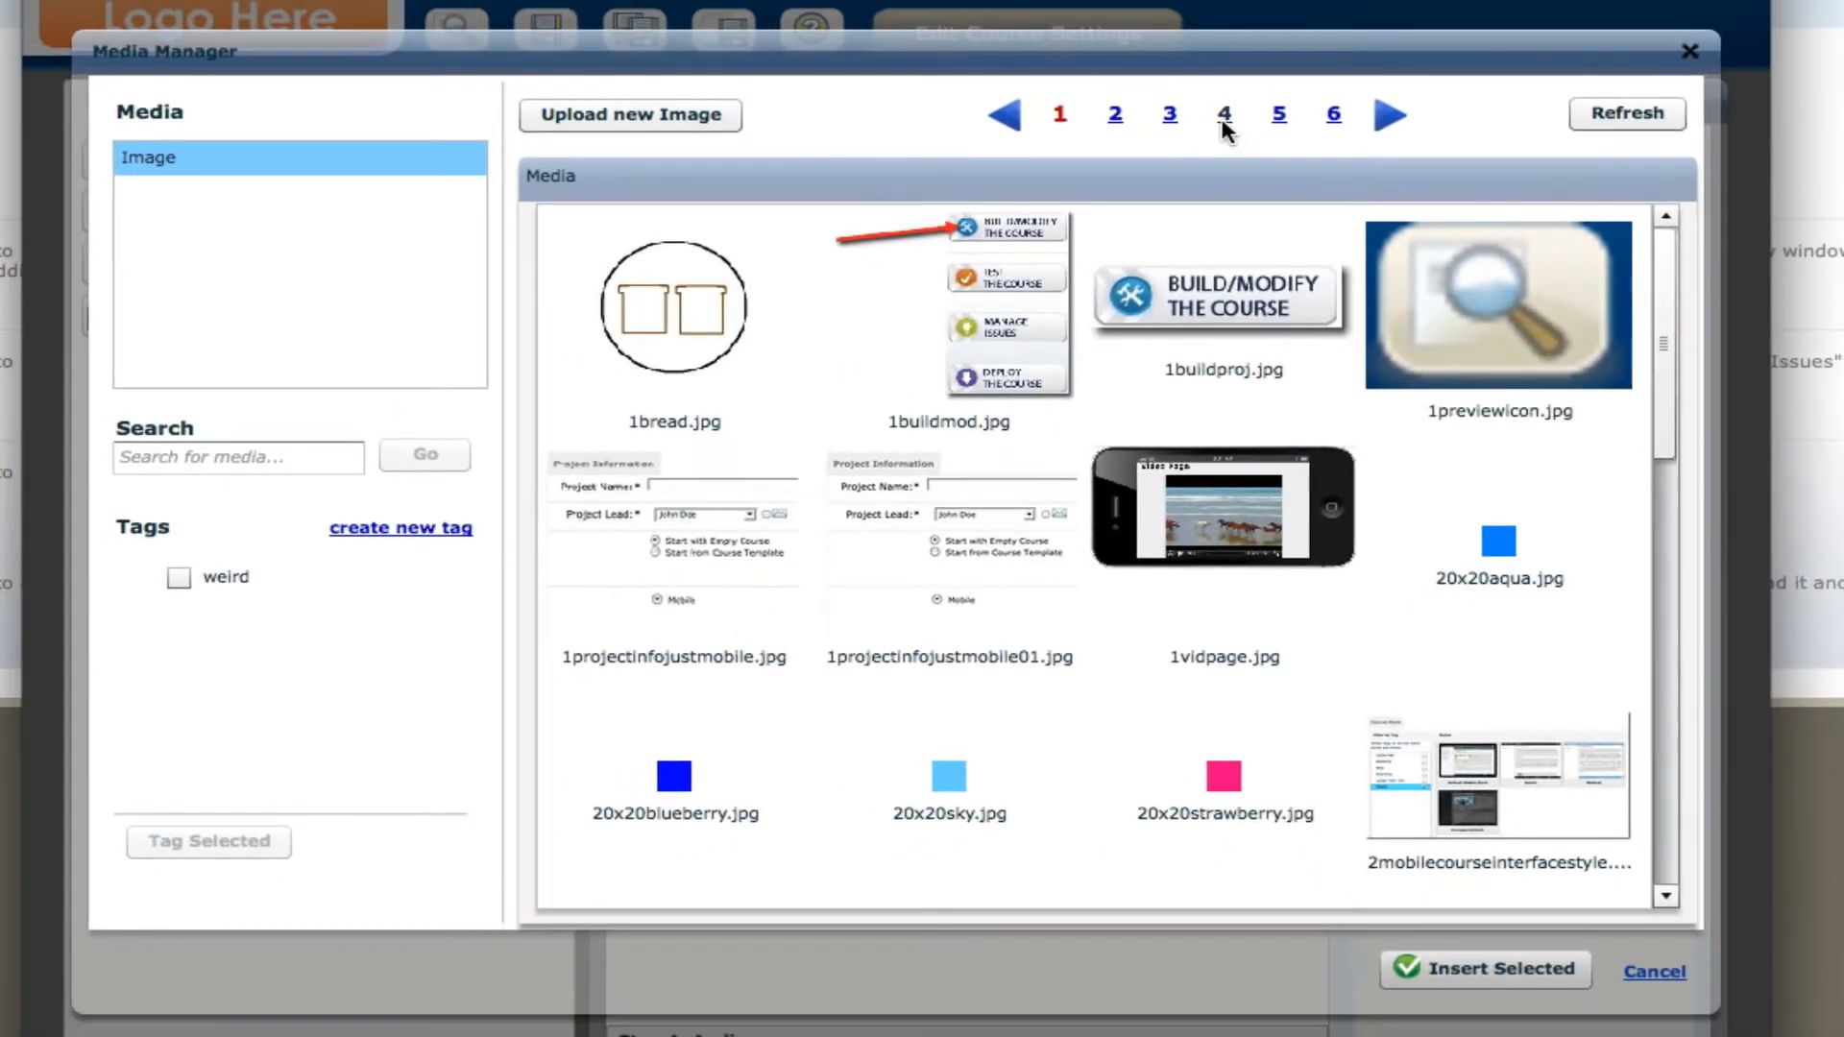
left_click(1224, 115)
left_click_drag(1670, 339, 1681, 521)
left_click(672, 288)
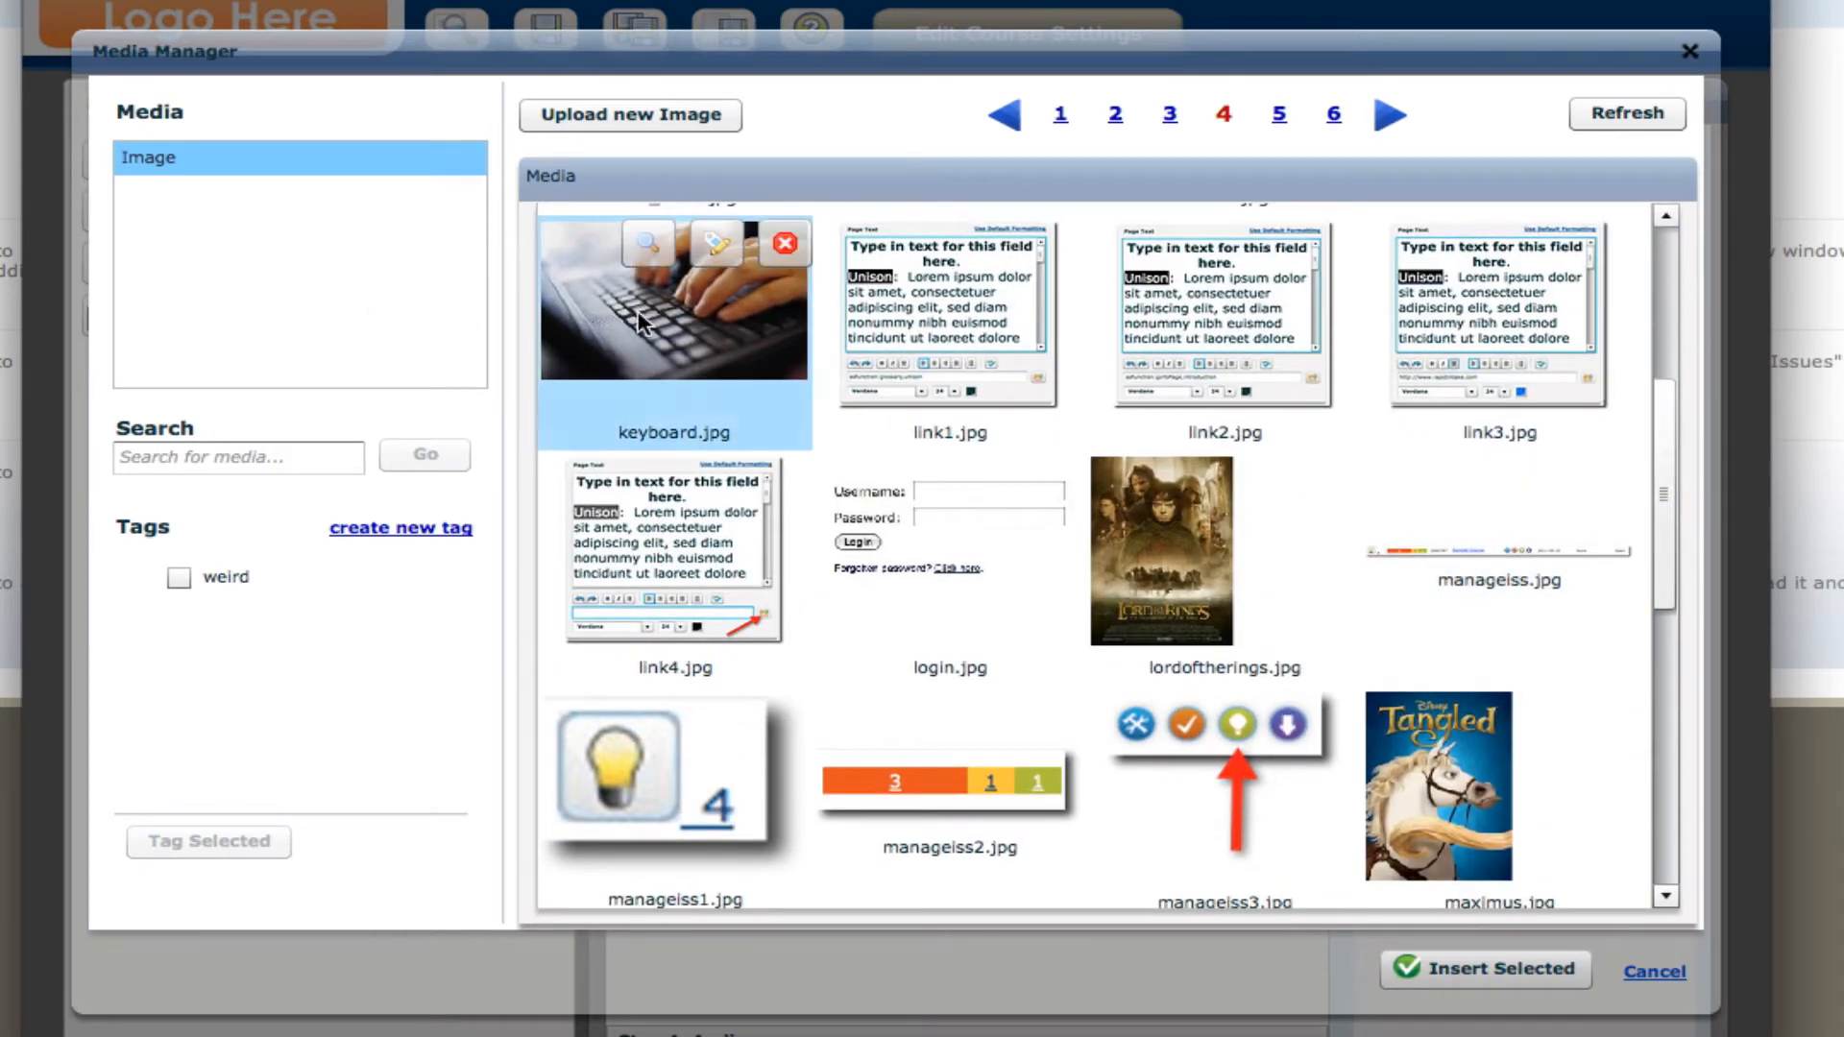
left_click(1244, 824)
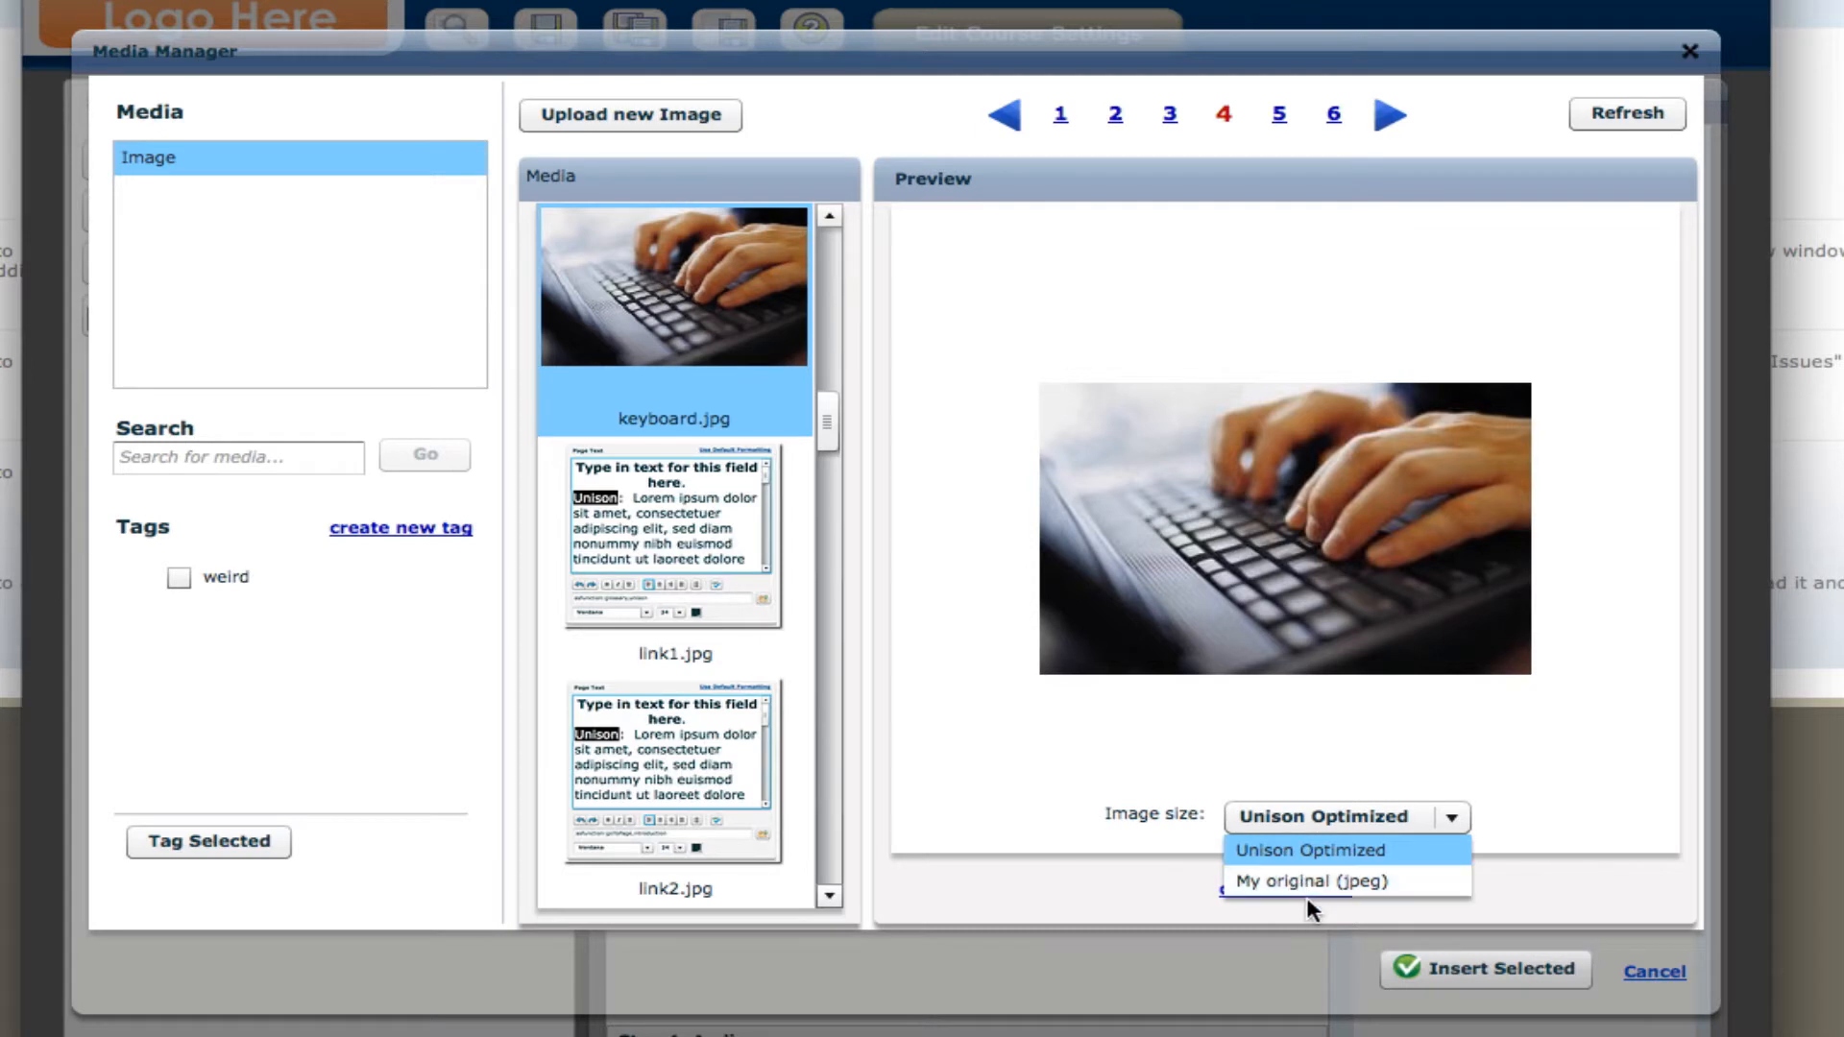
left_click(1332, 883)
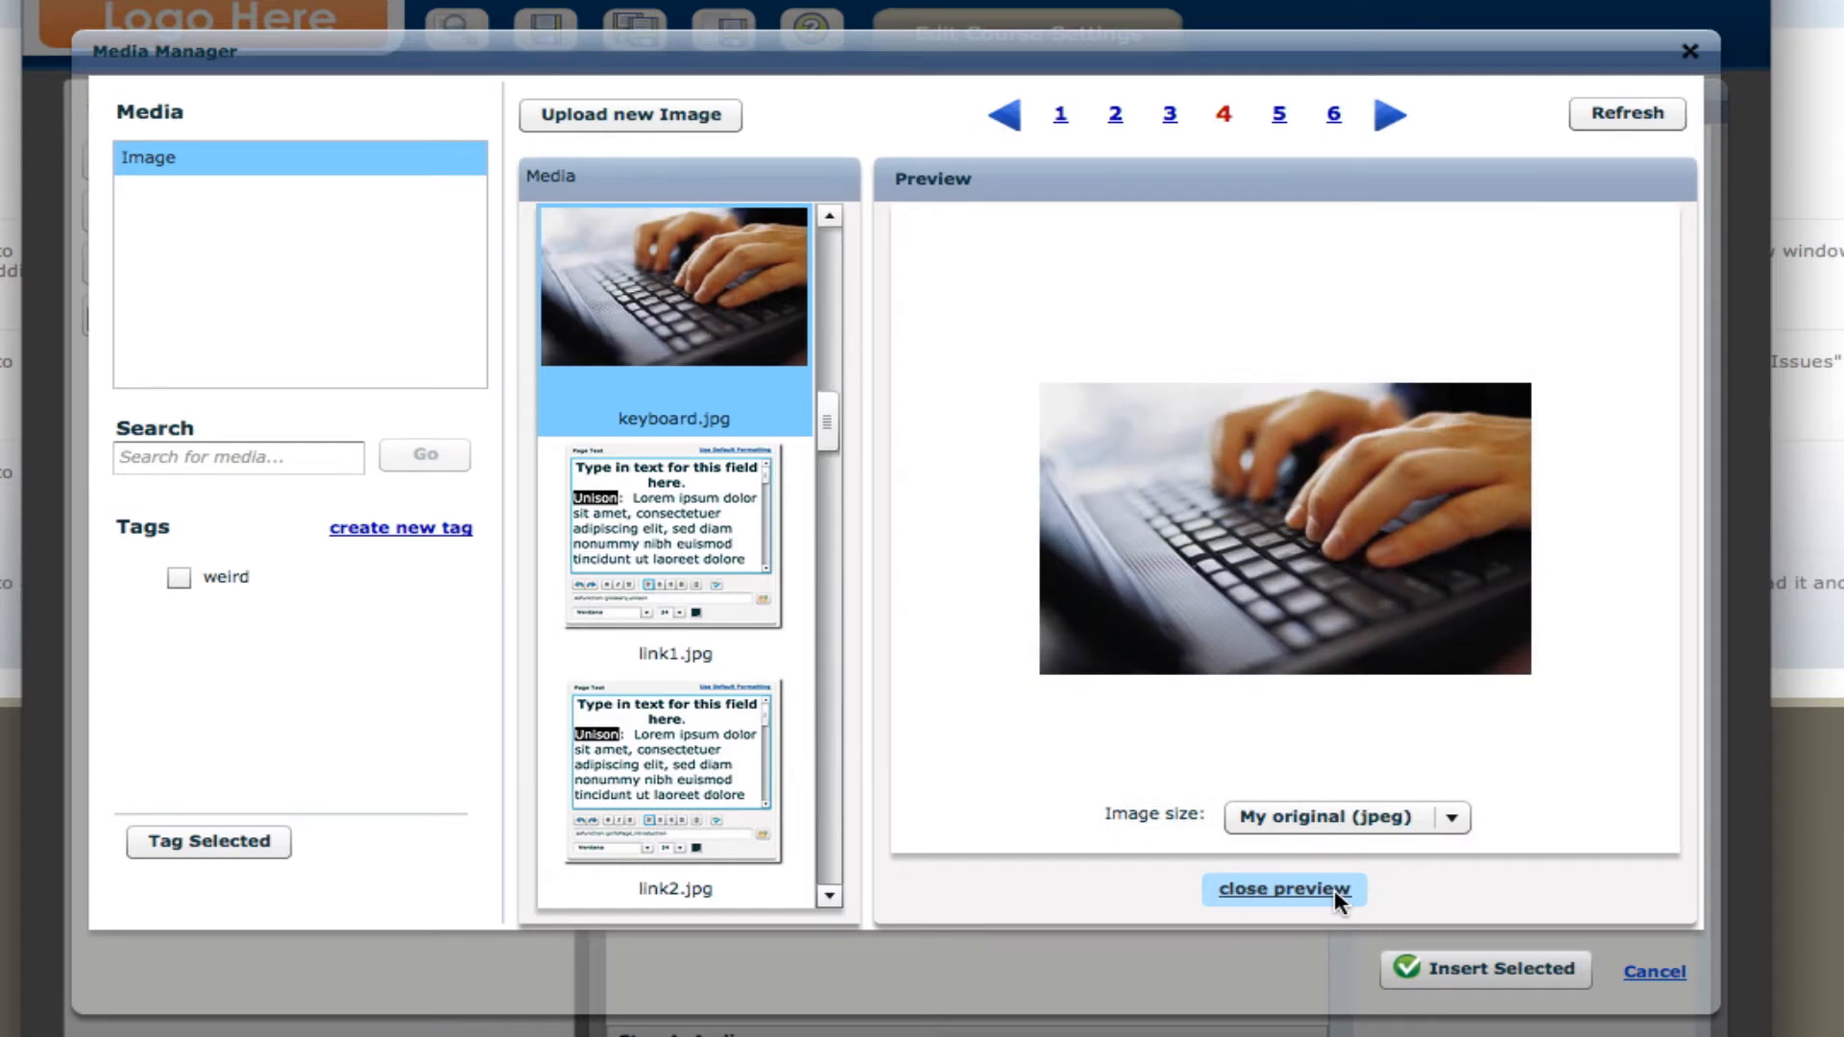
left_click(1520, 960)
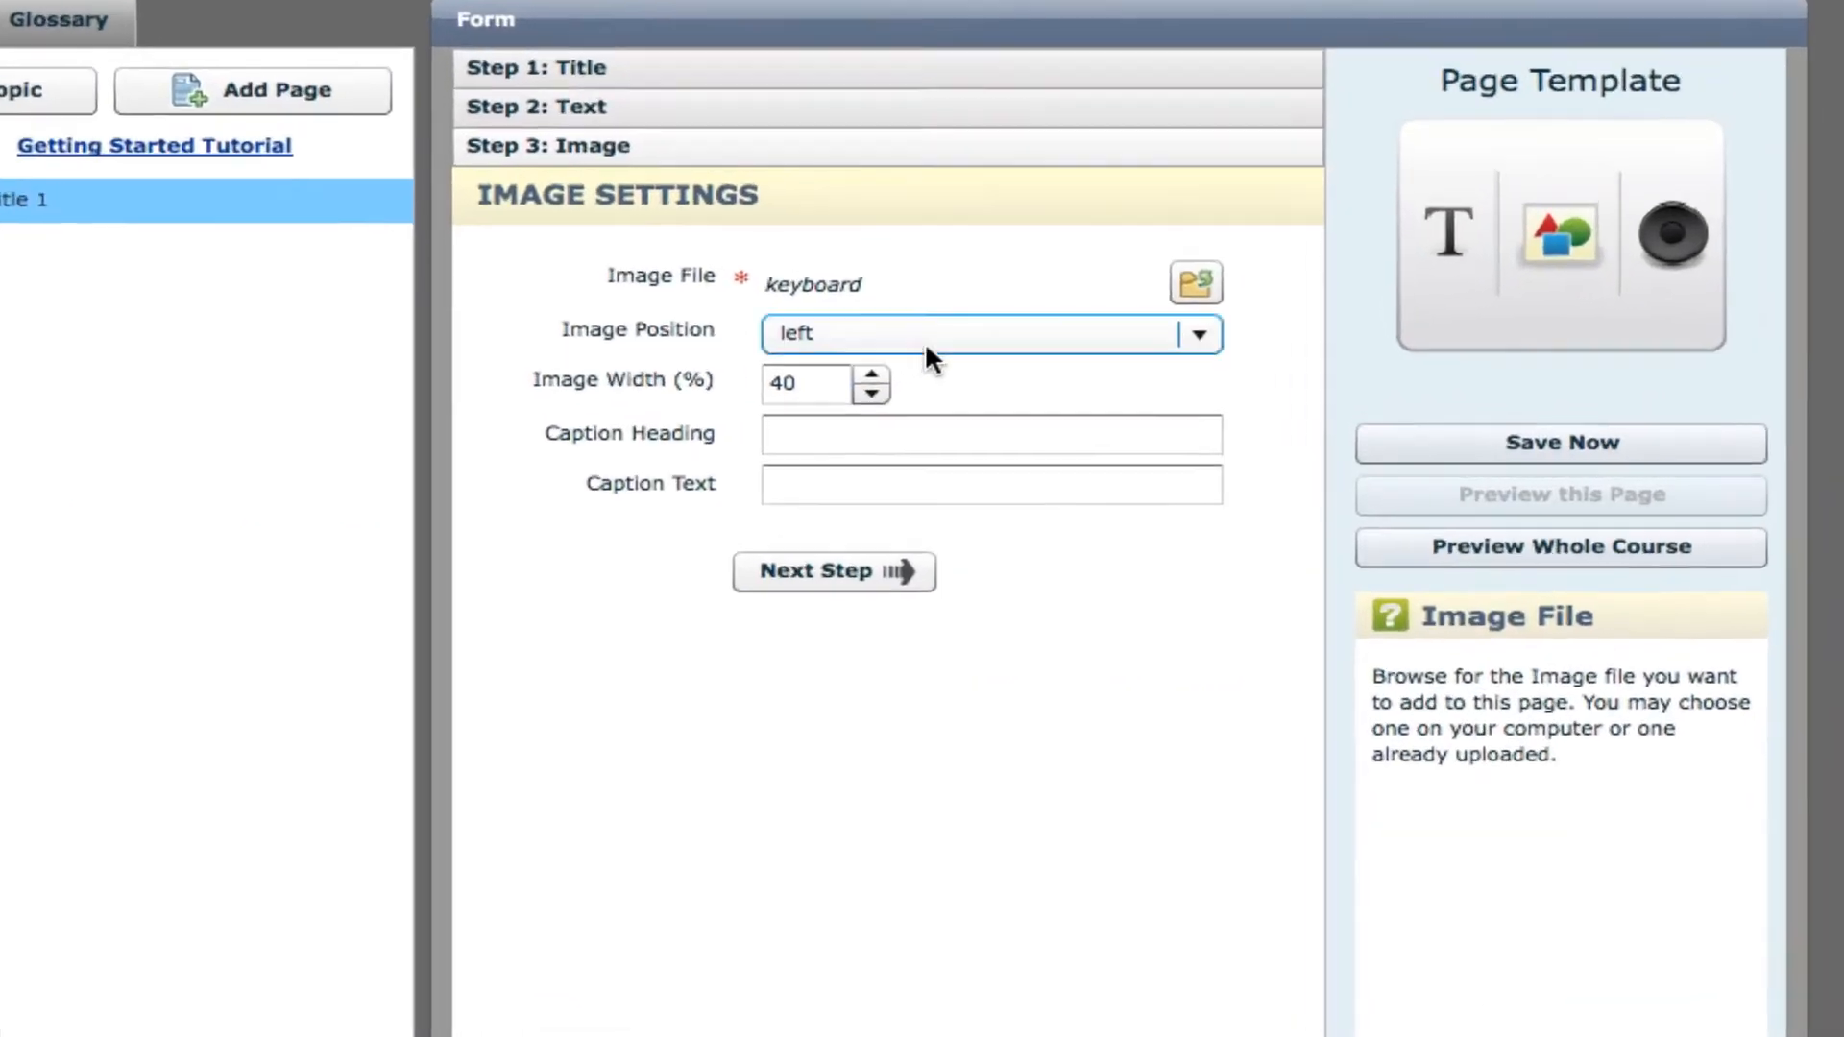
Keep the image position at left and the width at 40%, and proceed to the audio settings.
left_click(1008, 347)
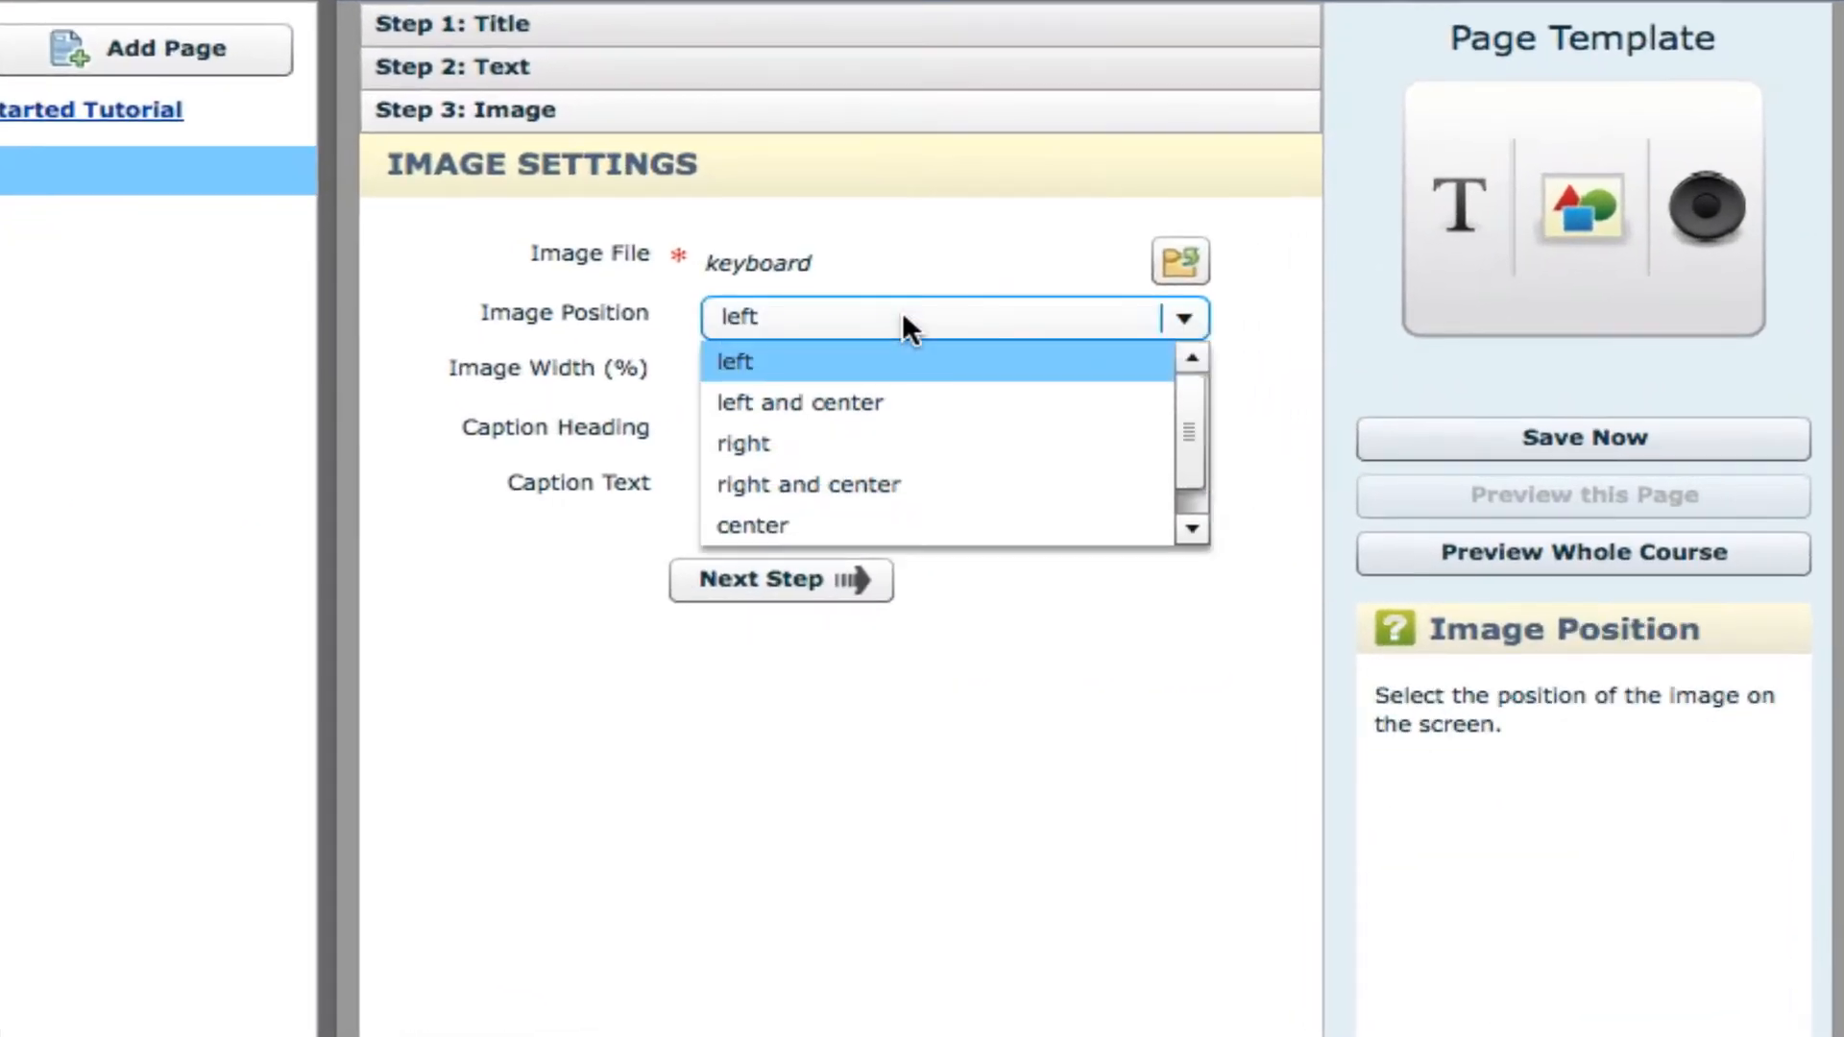
left_click(673, 365)
key("Tab")
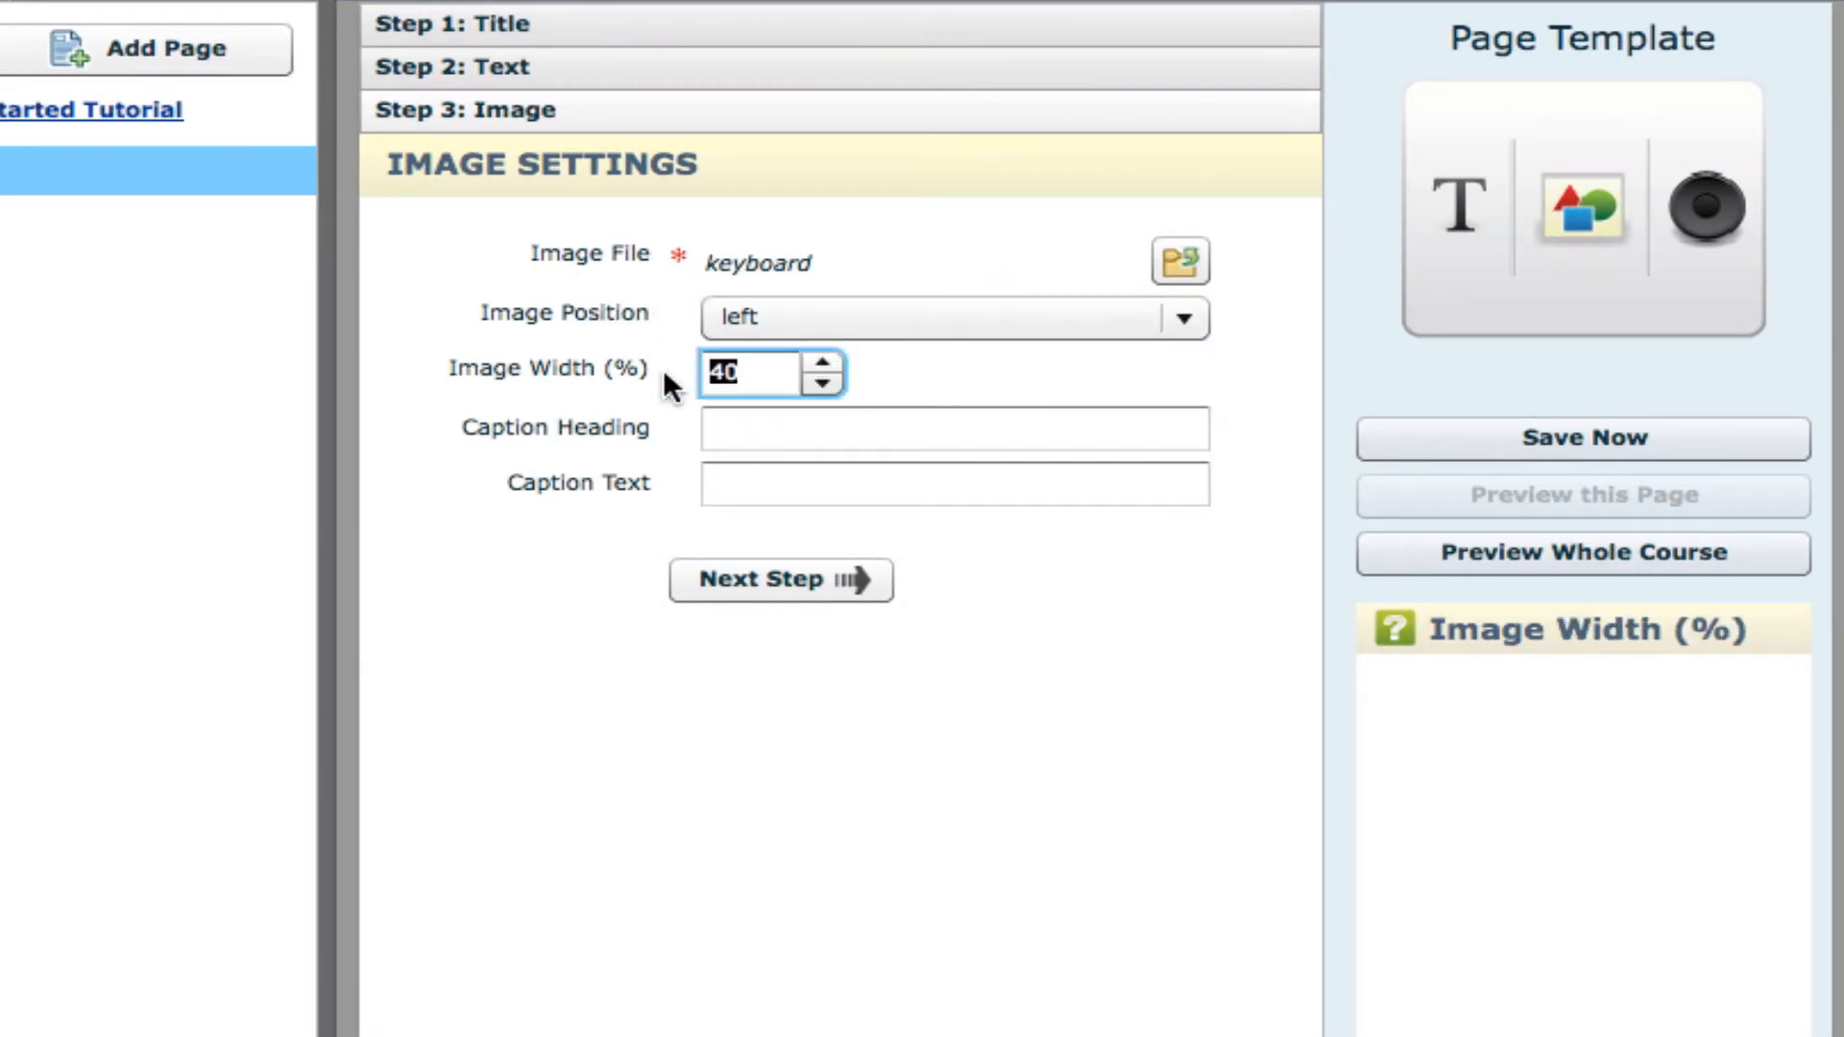
left_click(827, 593)
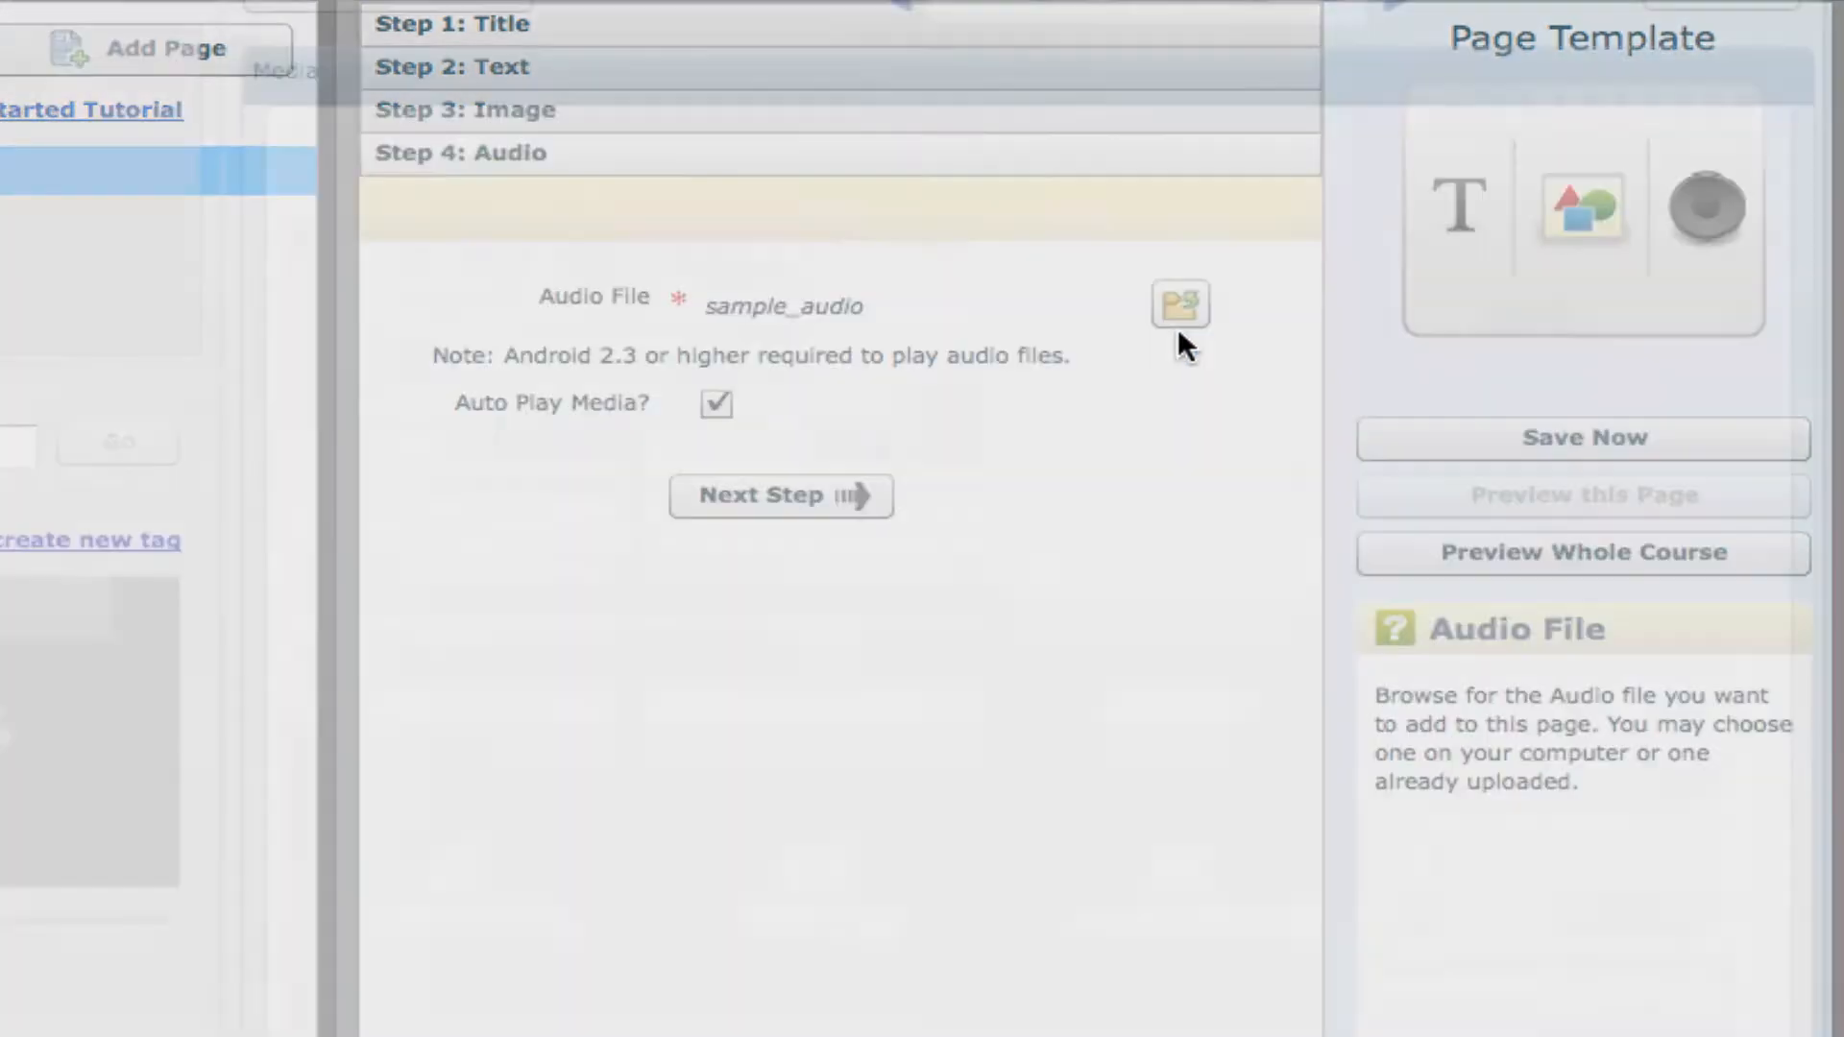
Search the audio library for "slide5" and insert slide5.mp3 as the page's audio file.
left_click(1181, 305)
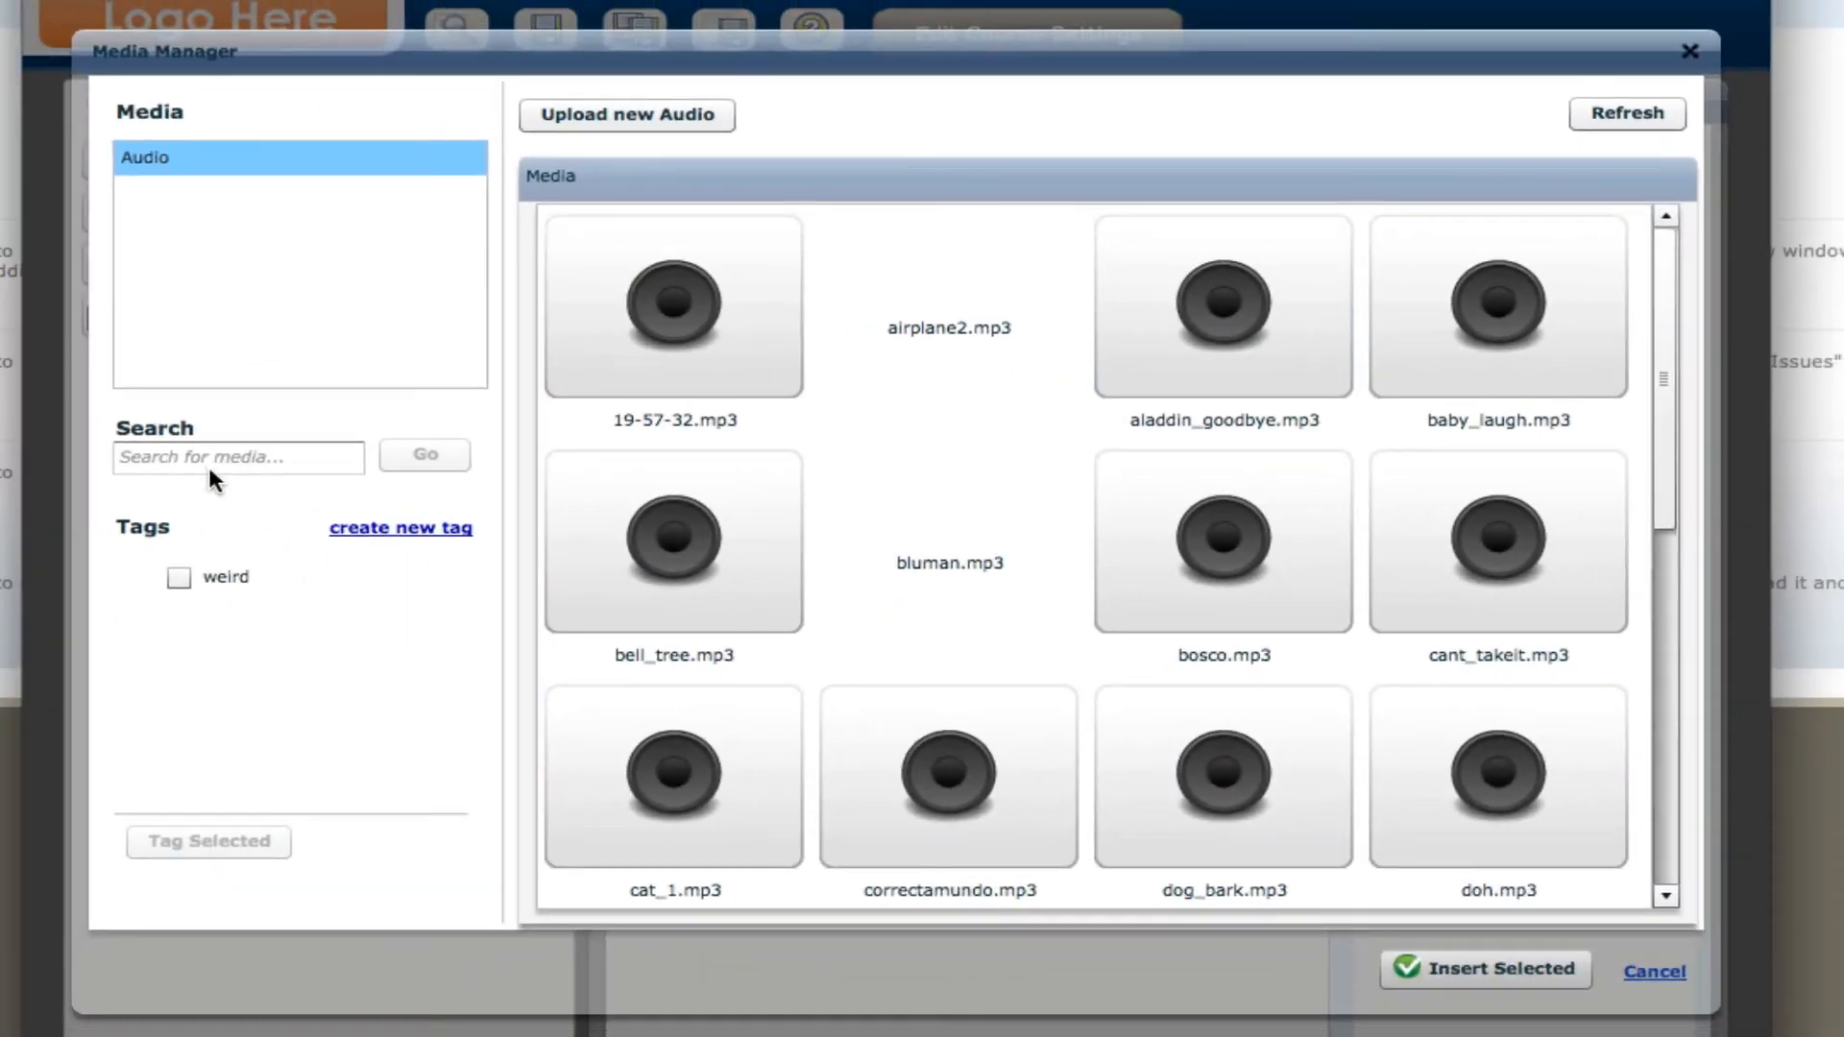
left_click(225, 450)
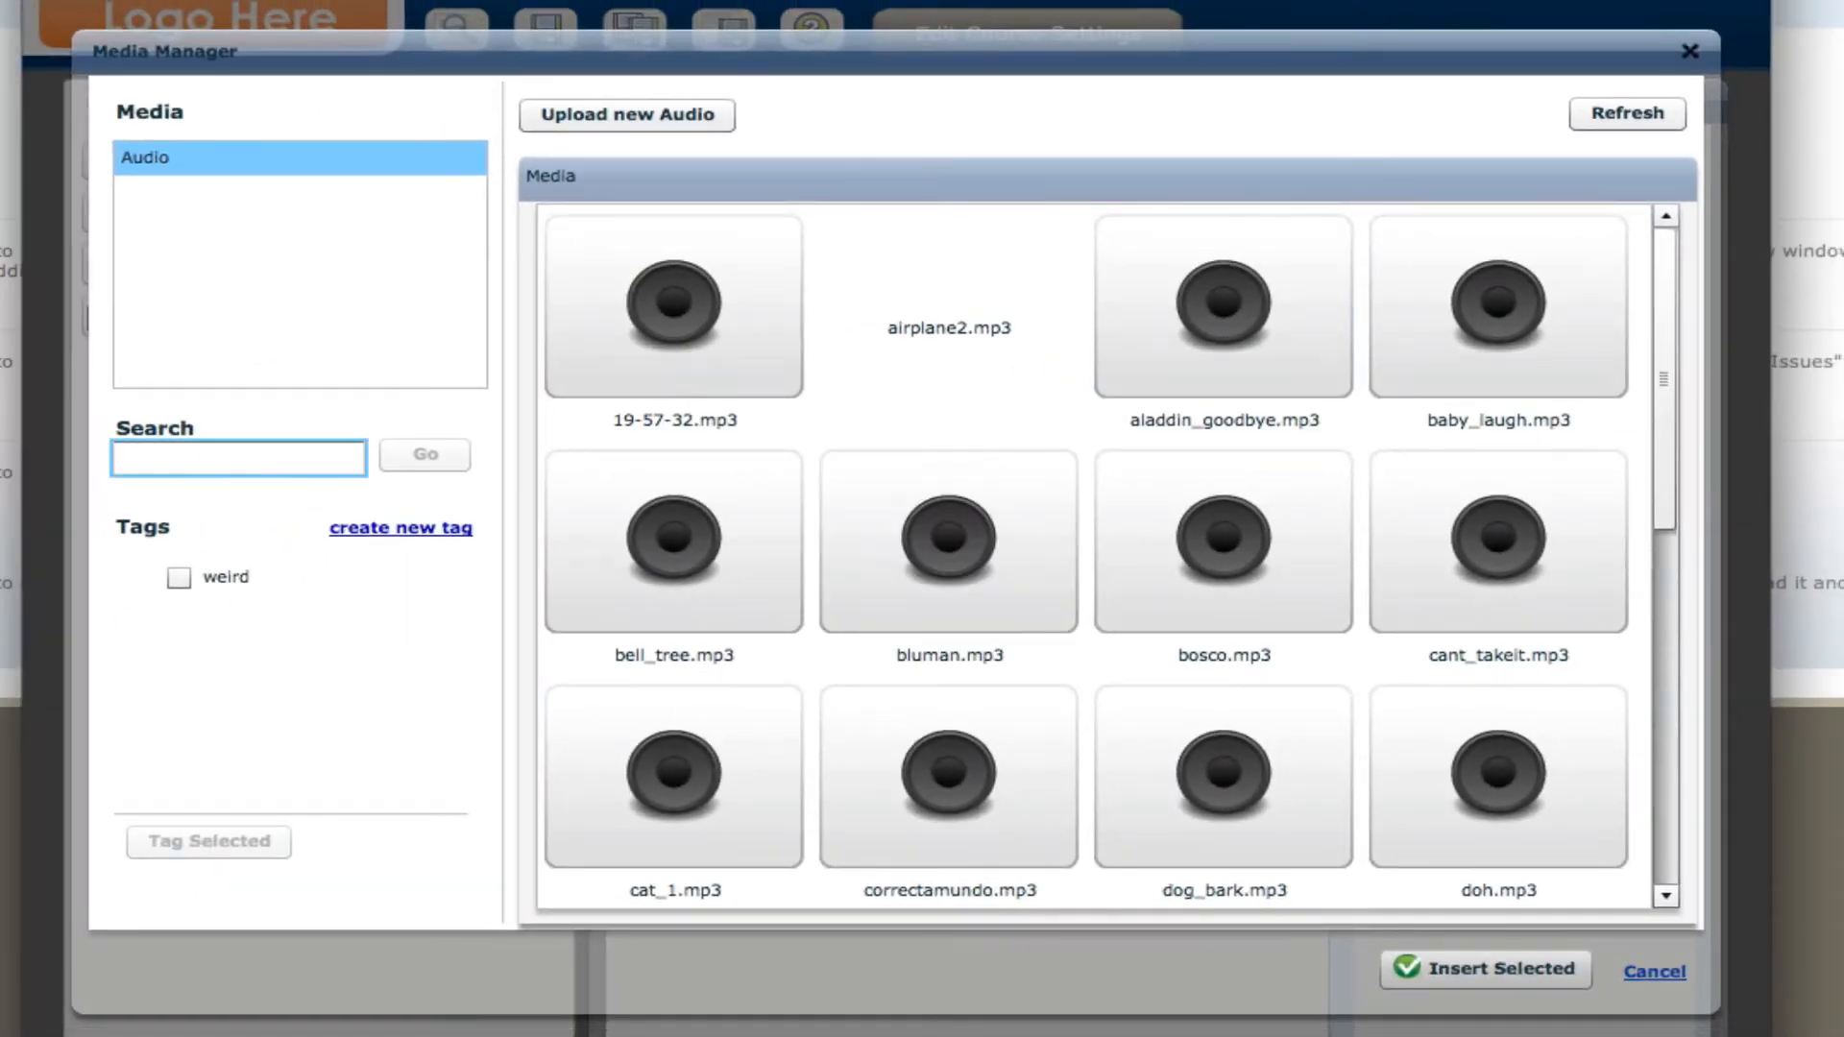
type("slide5")
key("Return")
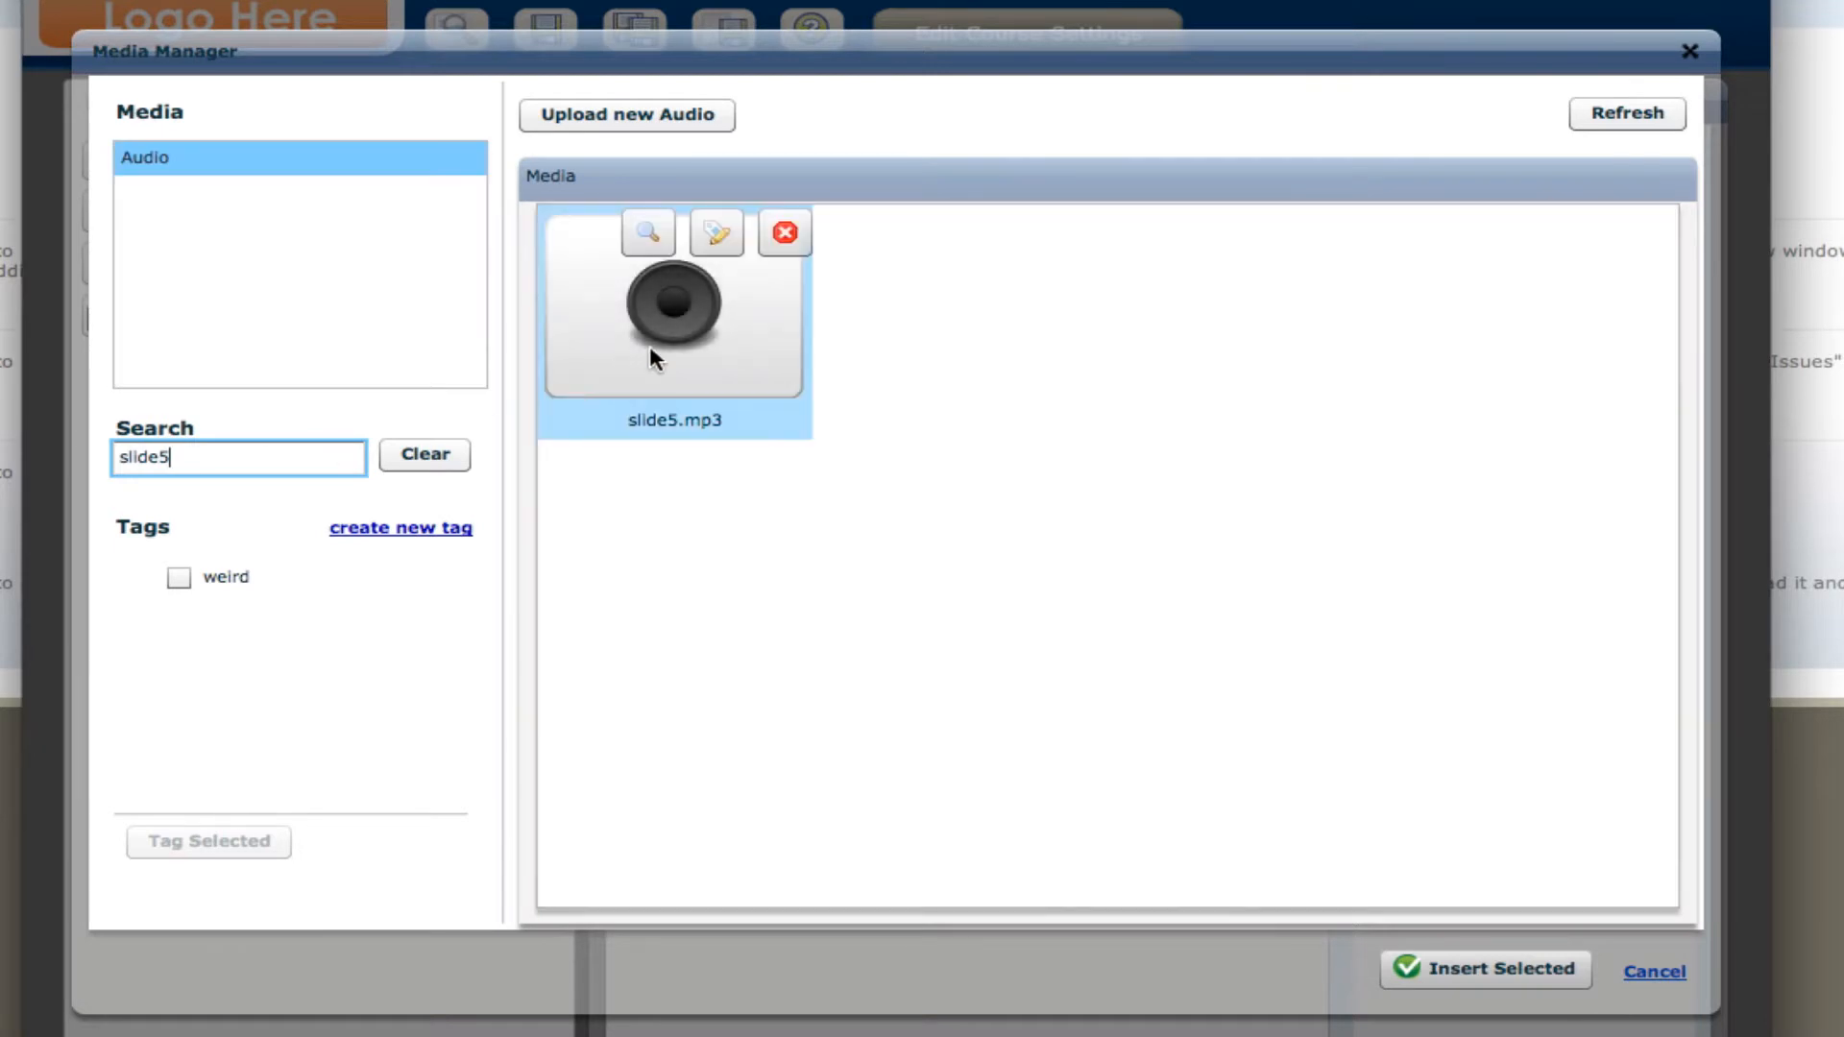
left_click(655, 338)
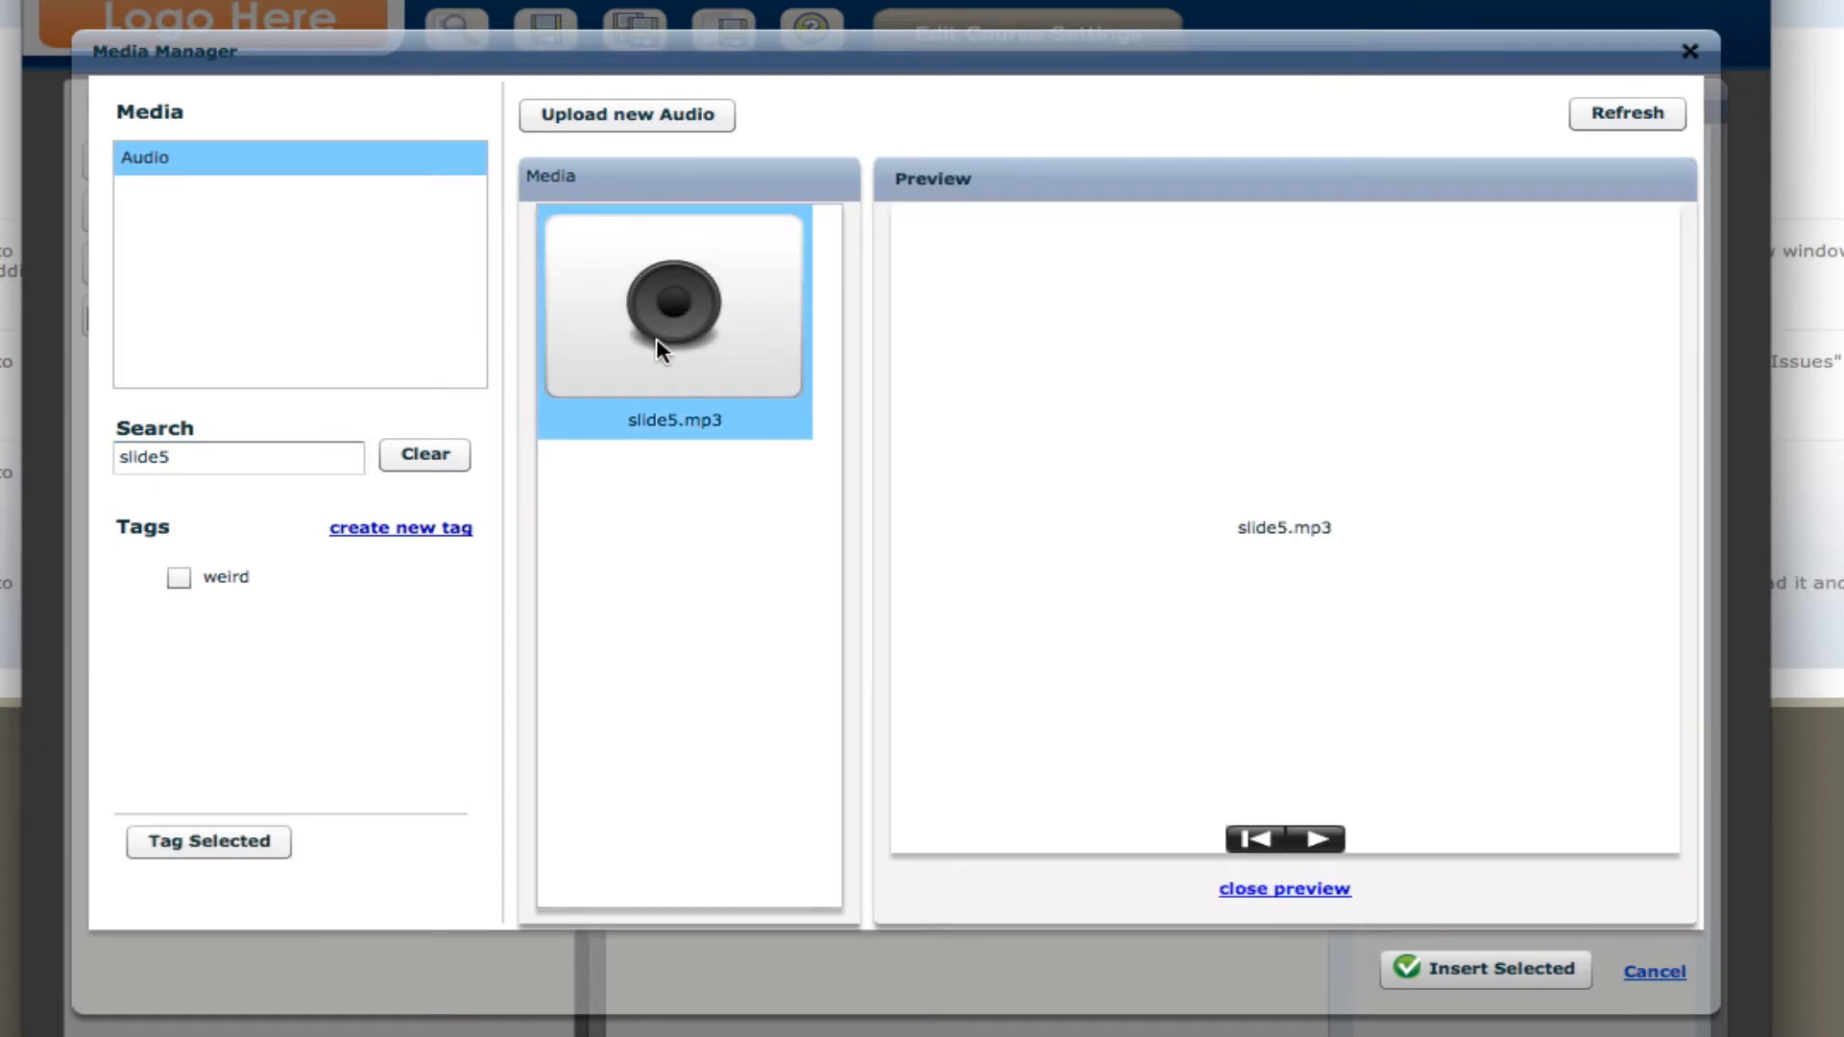
left_click(1479, 969)
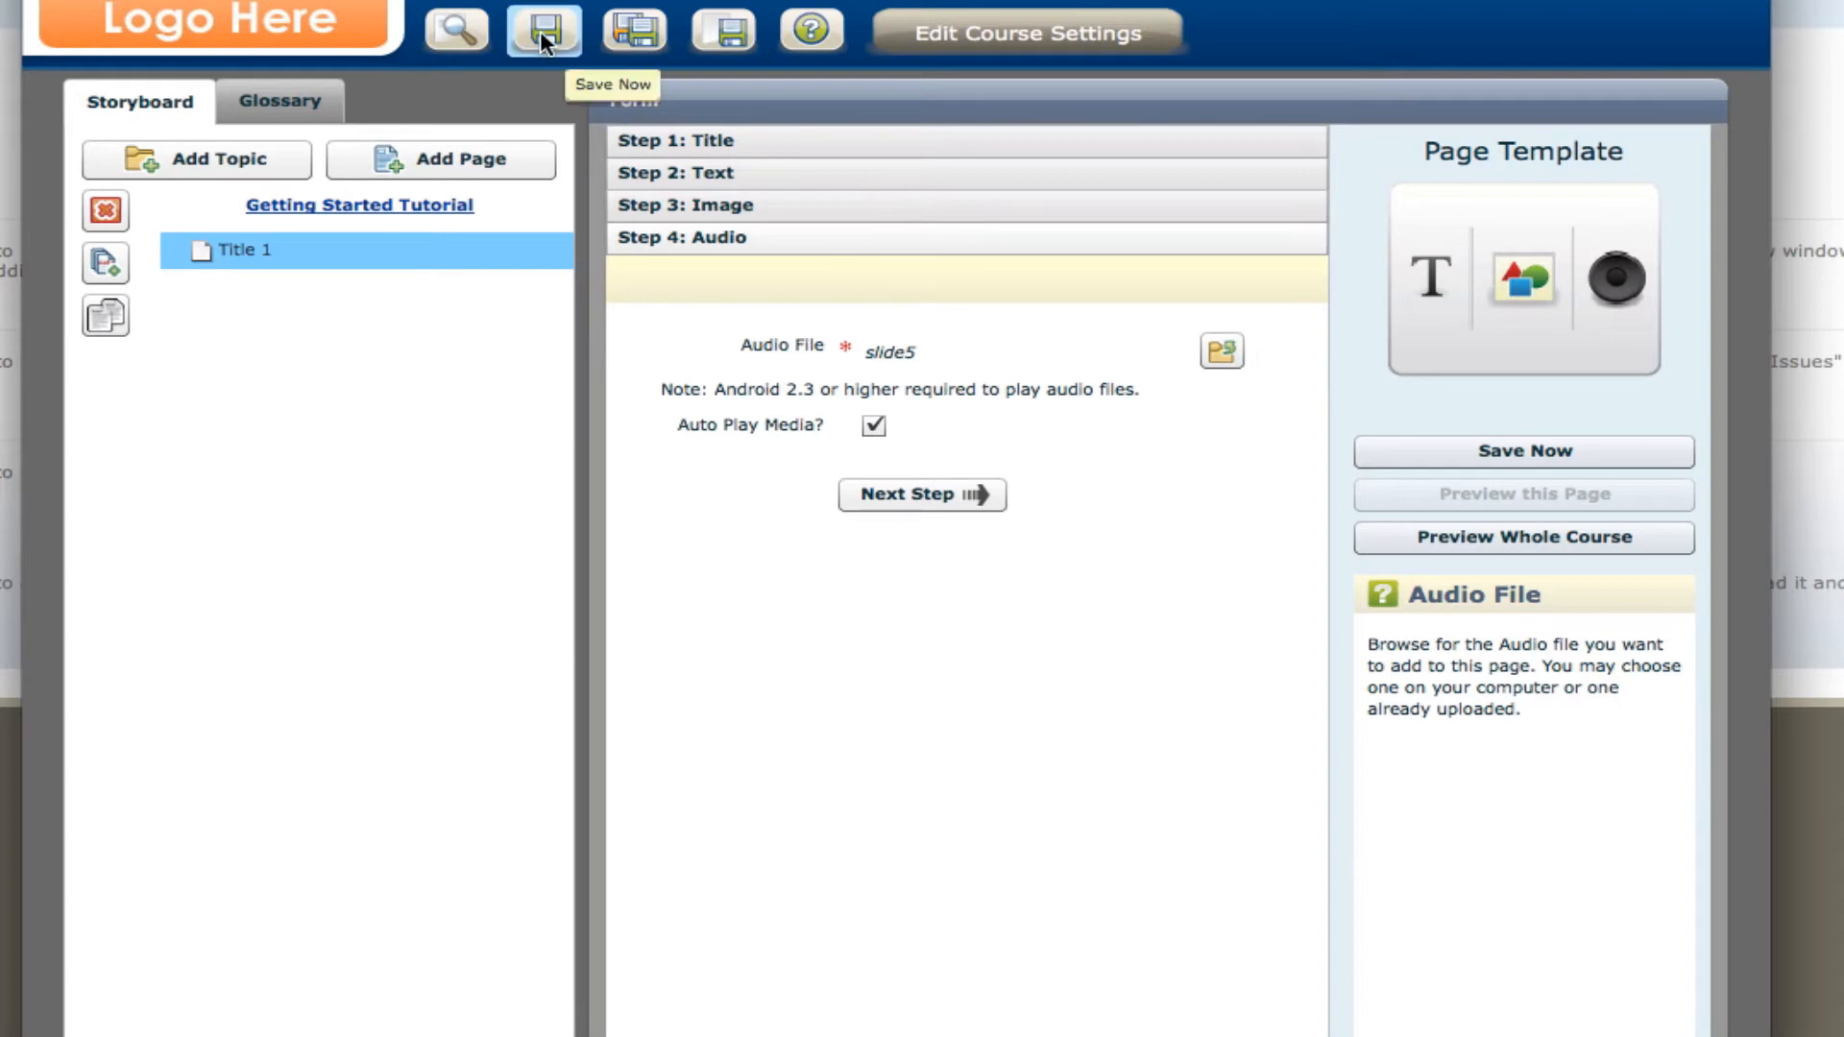
Preview the course, dismiss the help overlay, try the audio playback controls, and return to the authoring window.
left_click(459, 43)
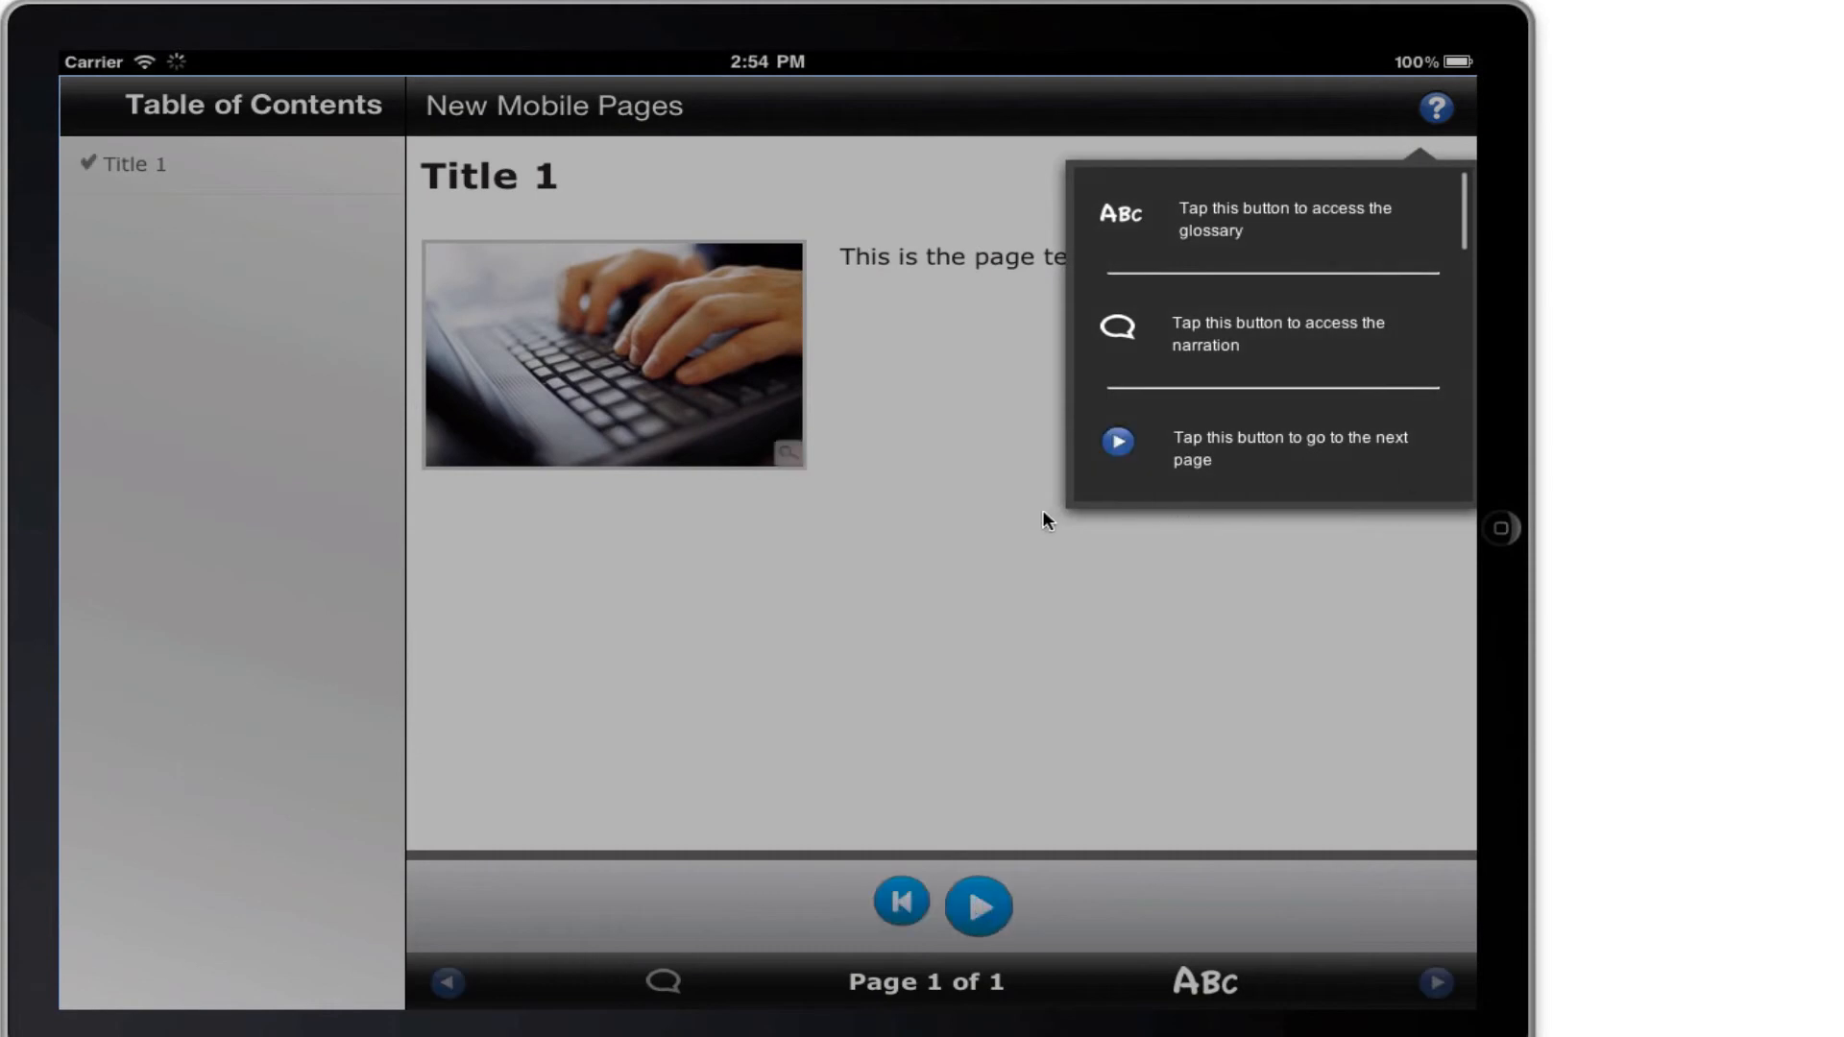
left_click(1039, 519)
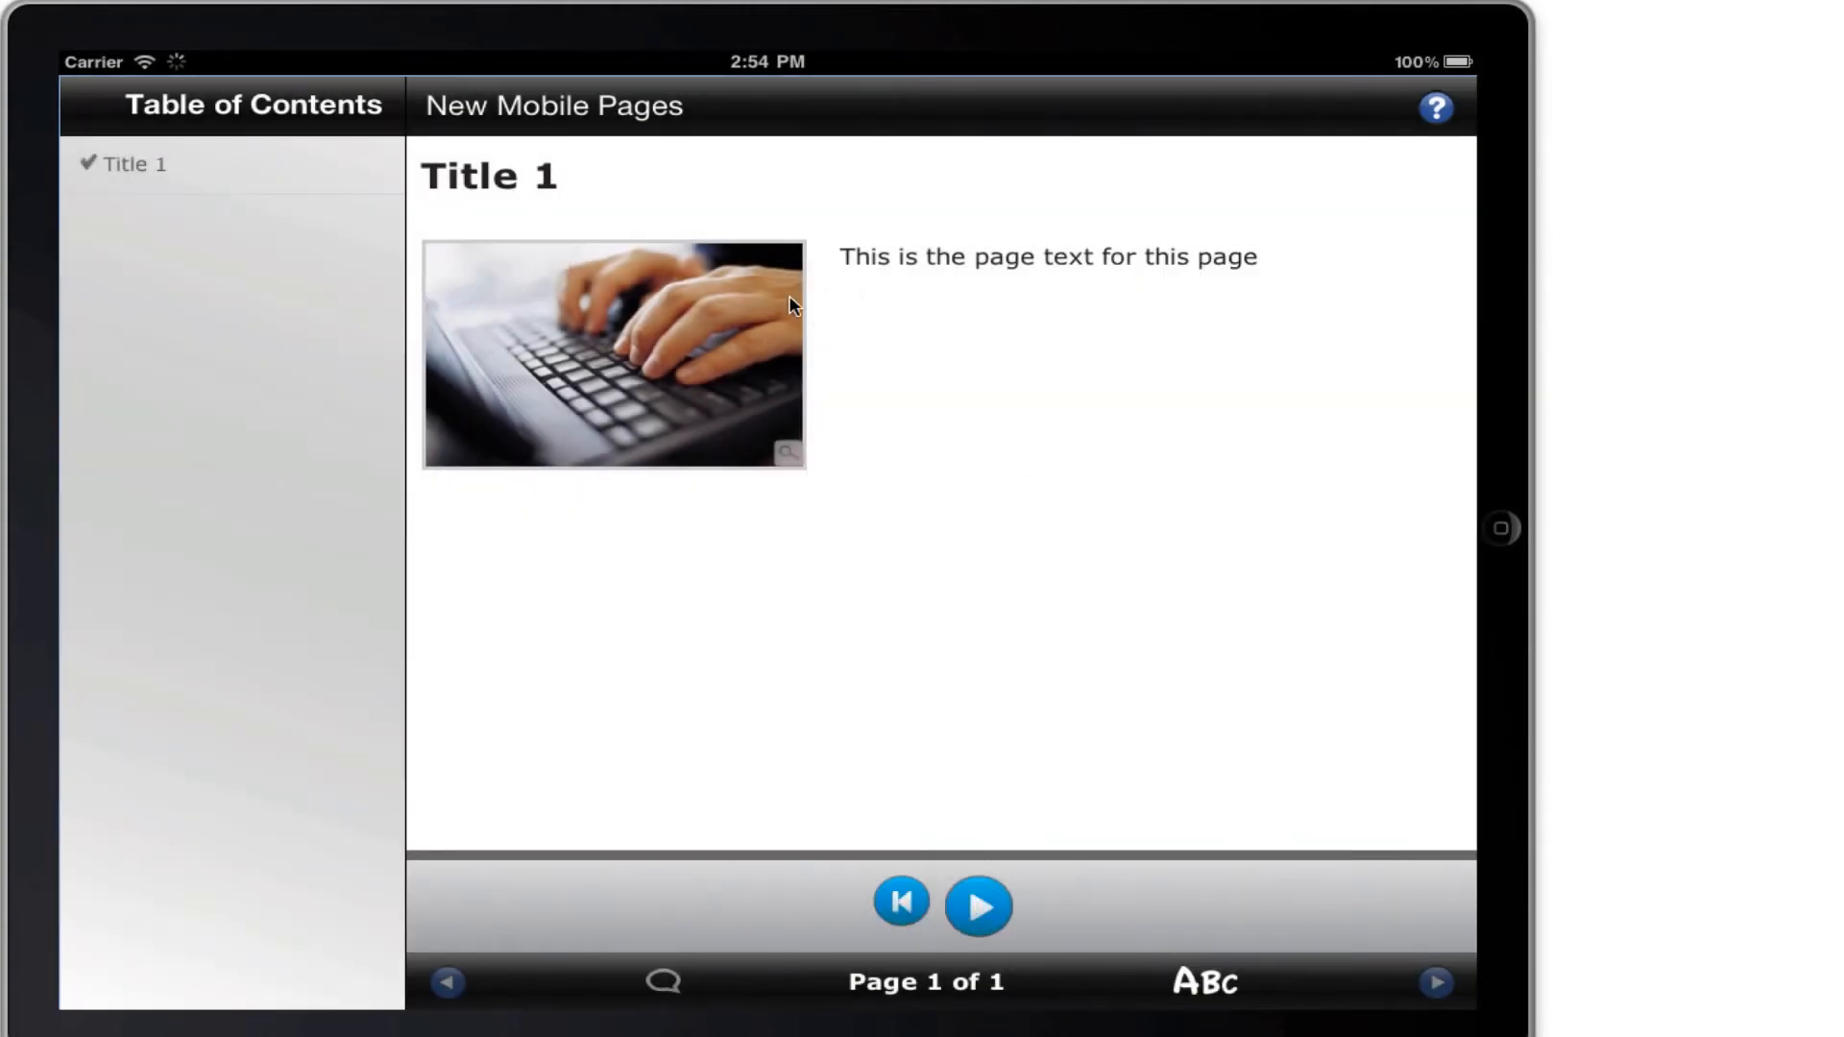
left_click(980, 909)
left_click(1000, 909)
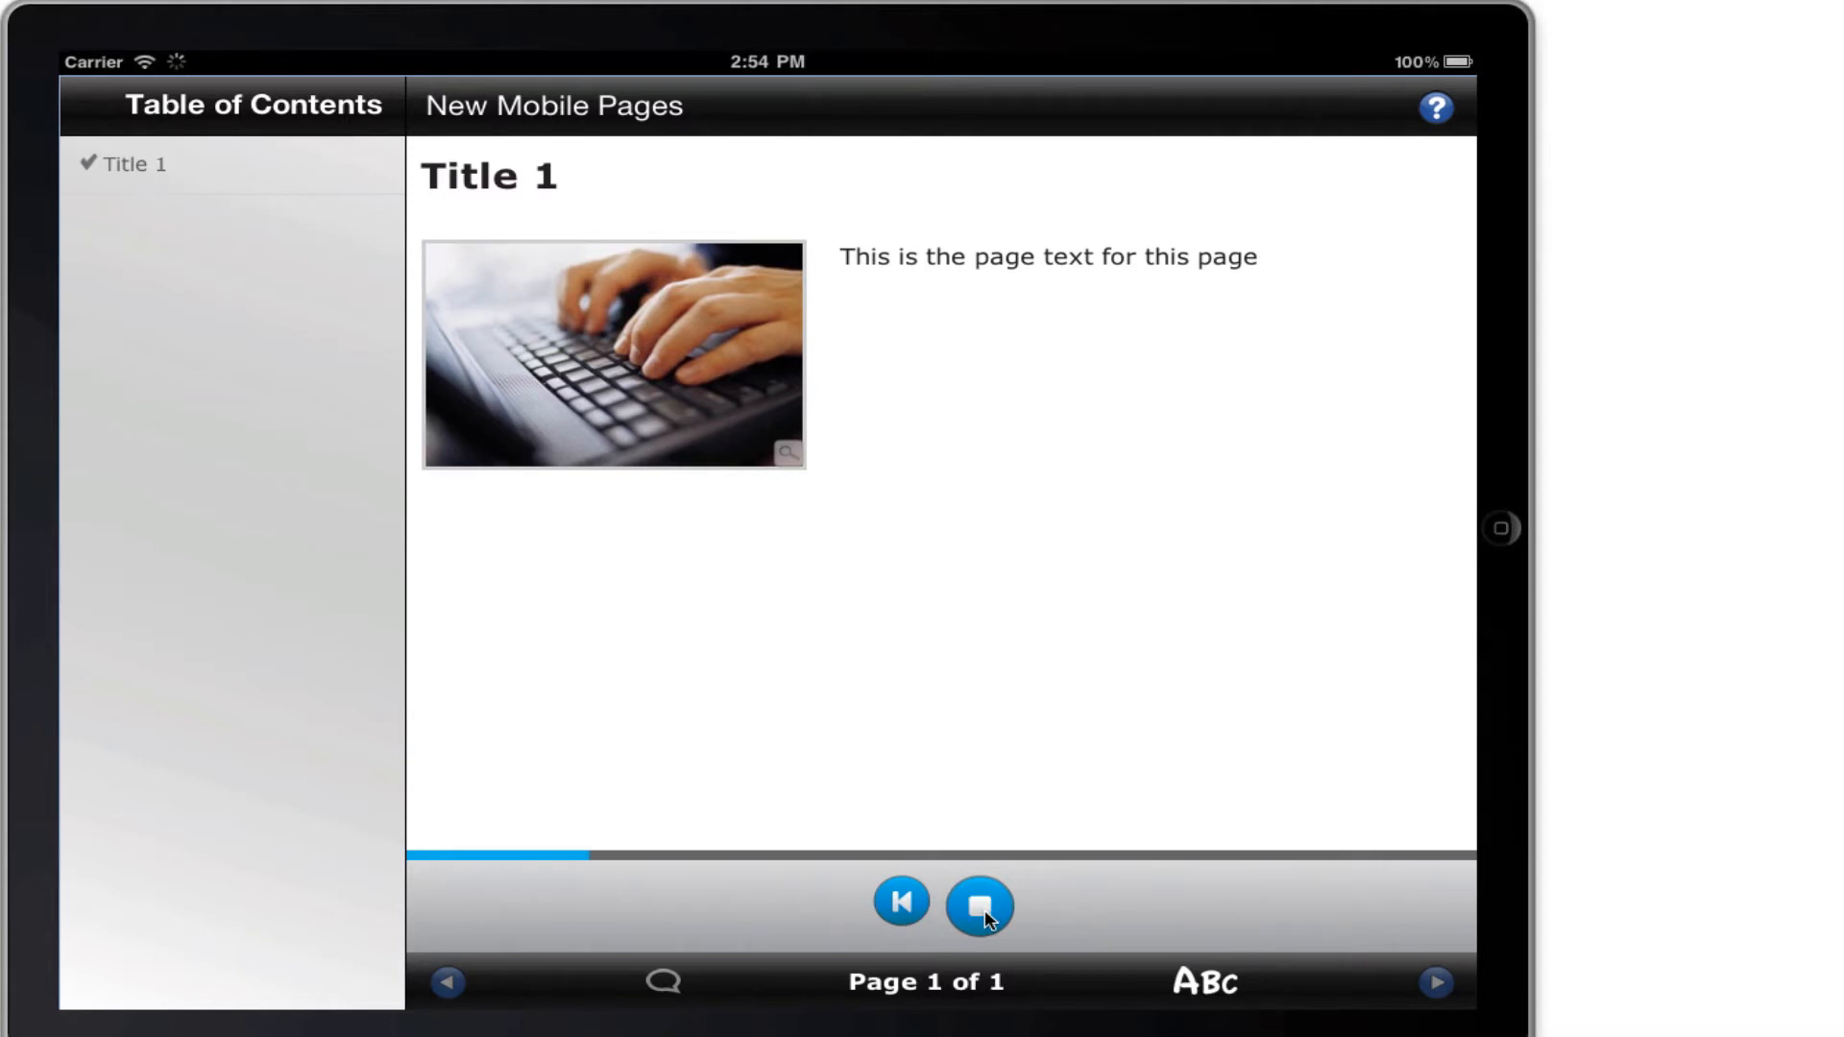
left_click(982, 917)
left_click(901, 903)
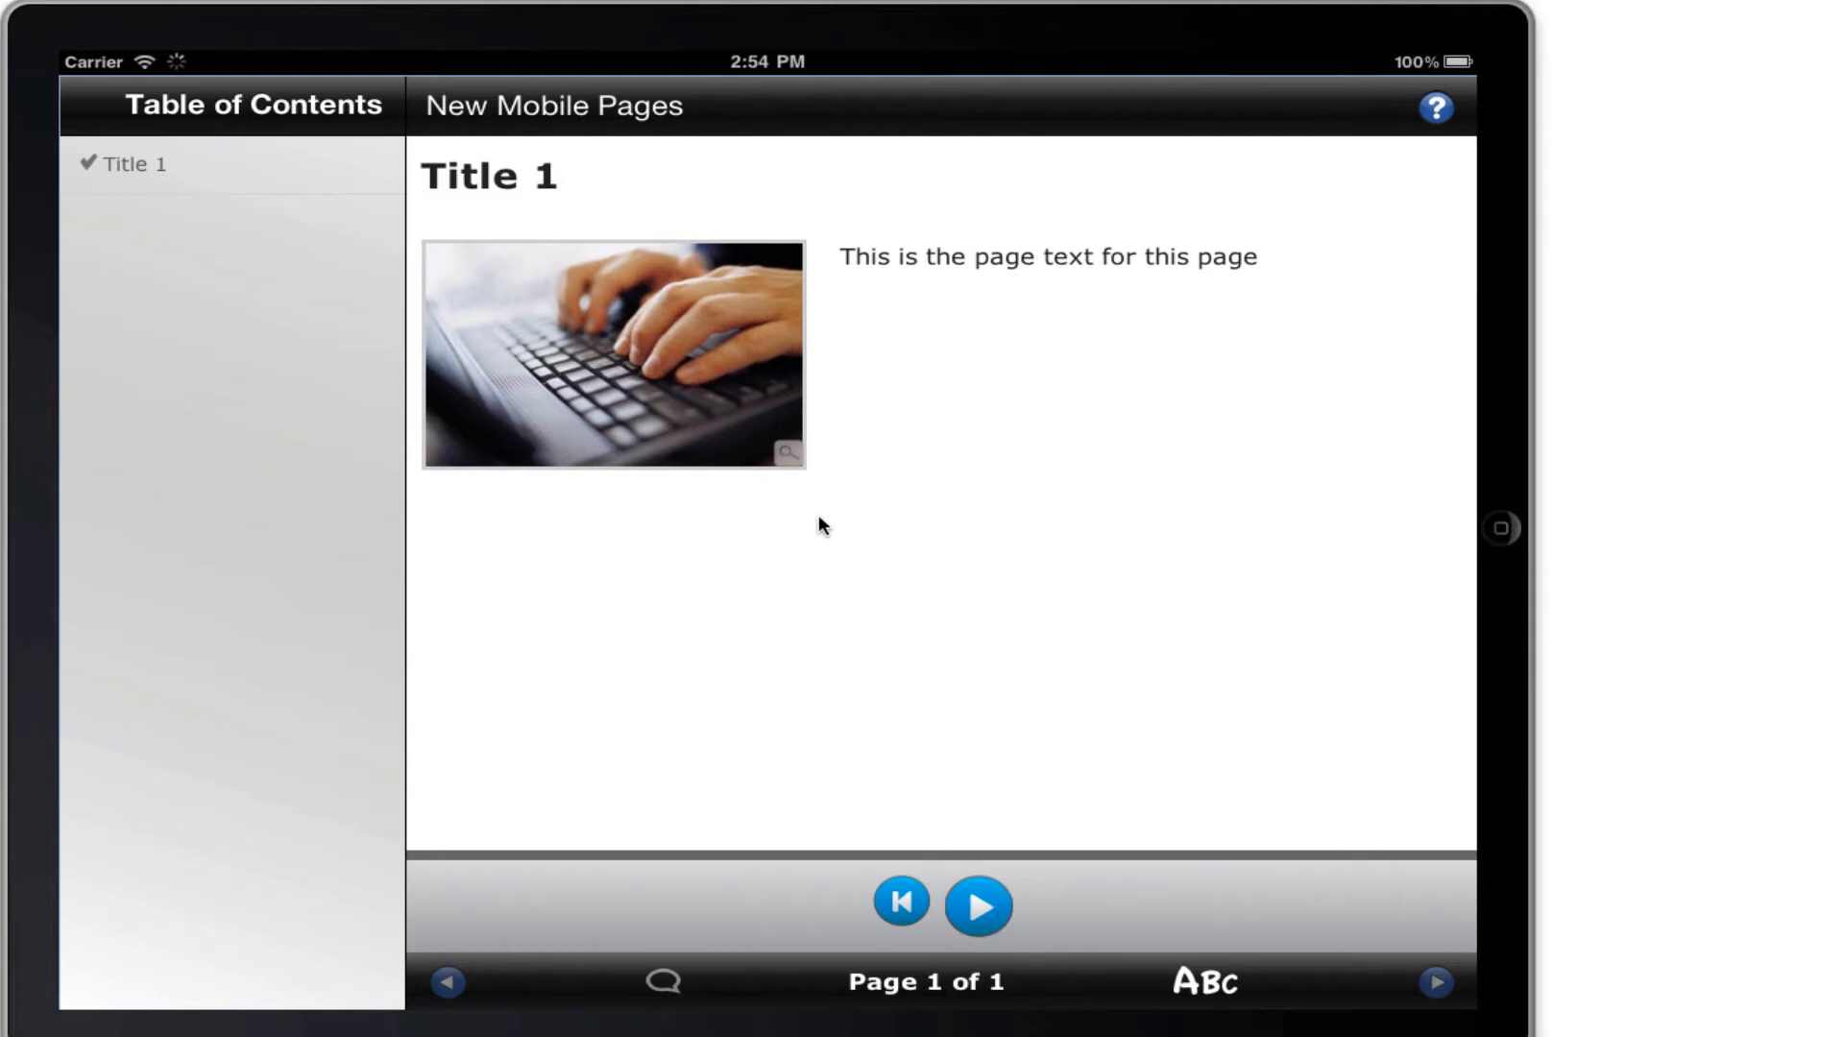
key("super+Tab")
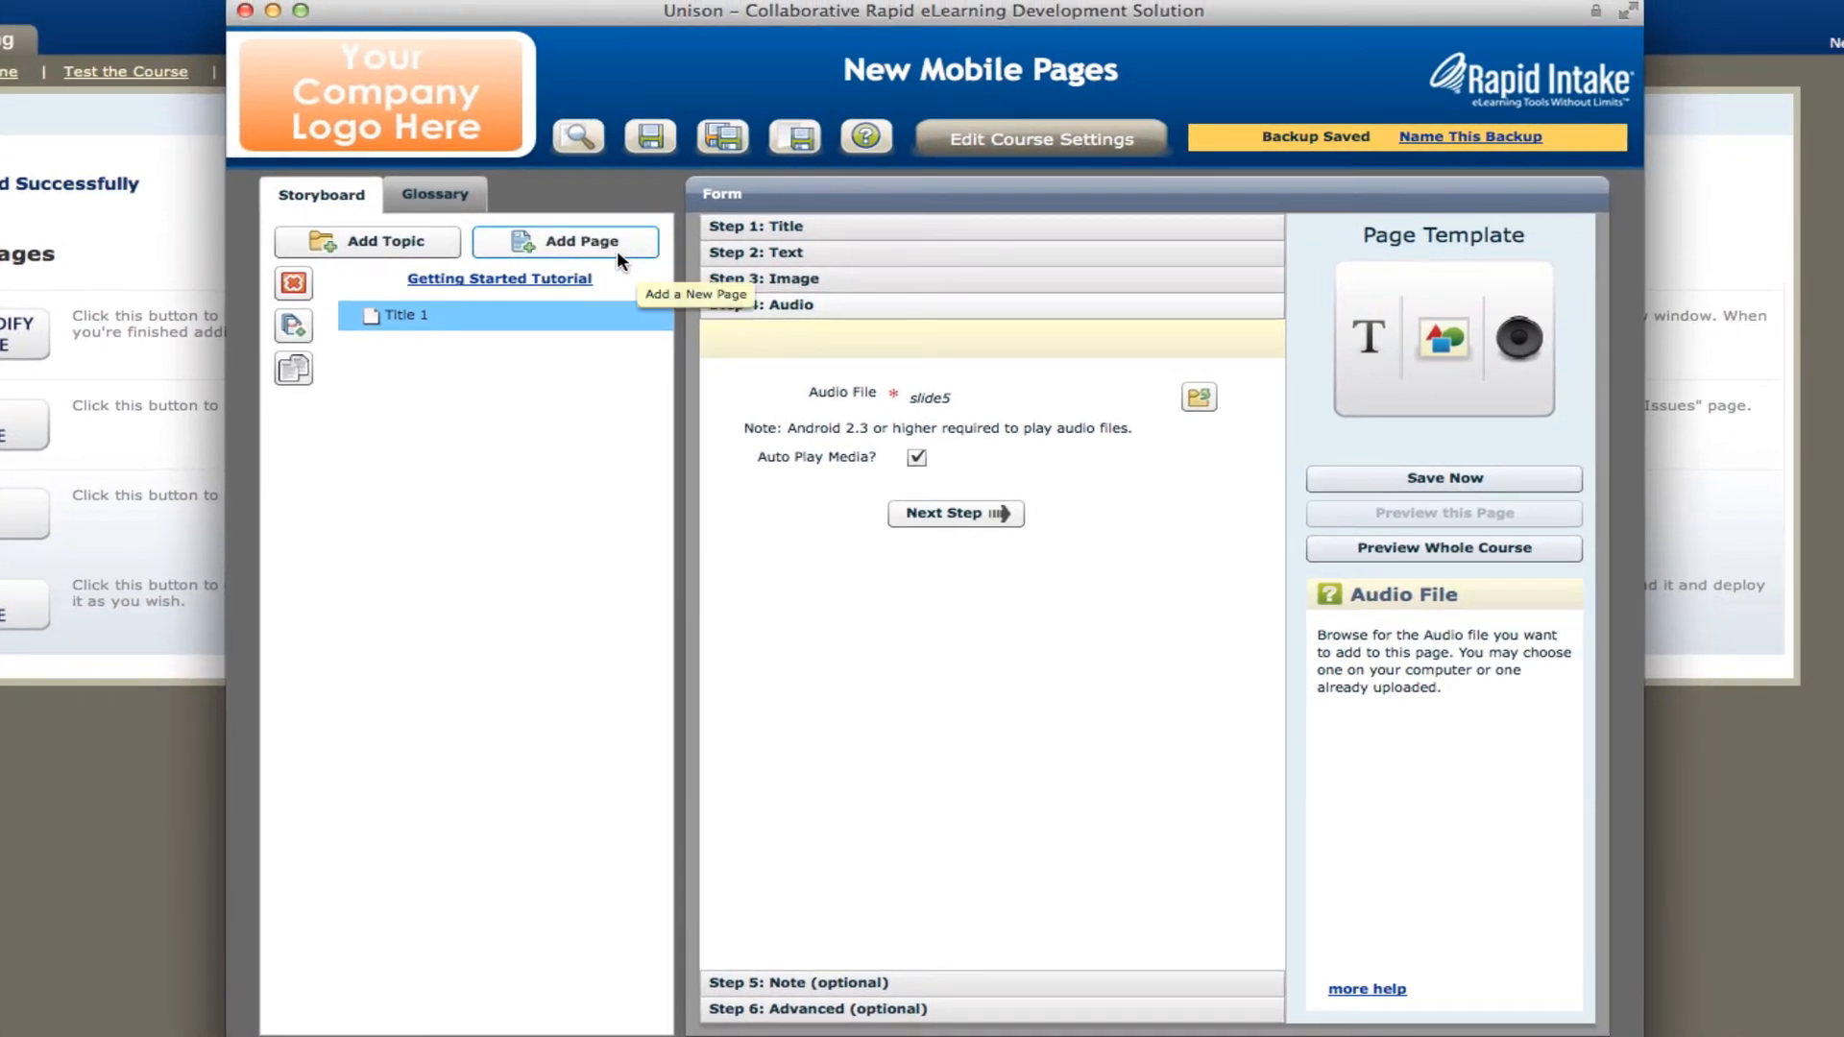
Add a Quiz page to the course and title it "Quiz".
left_click(611, 255)
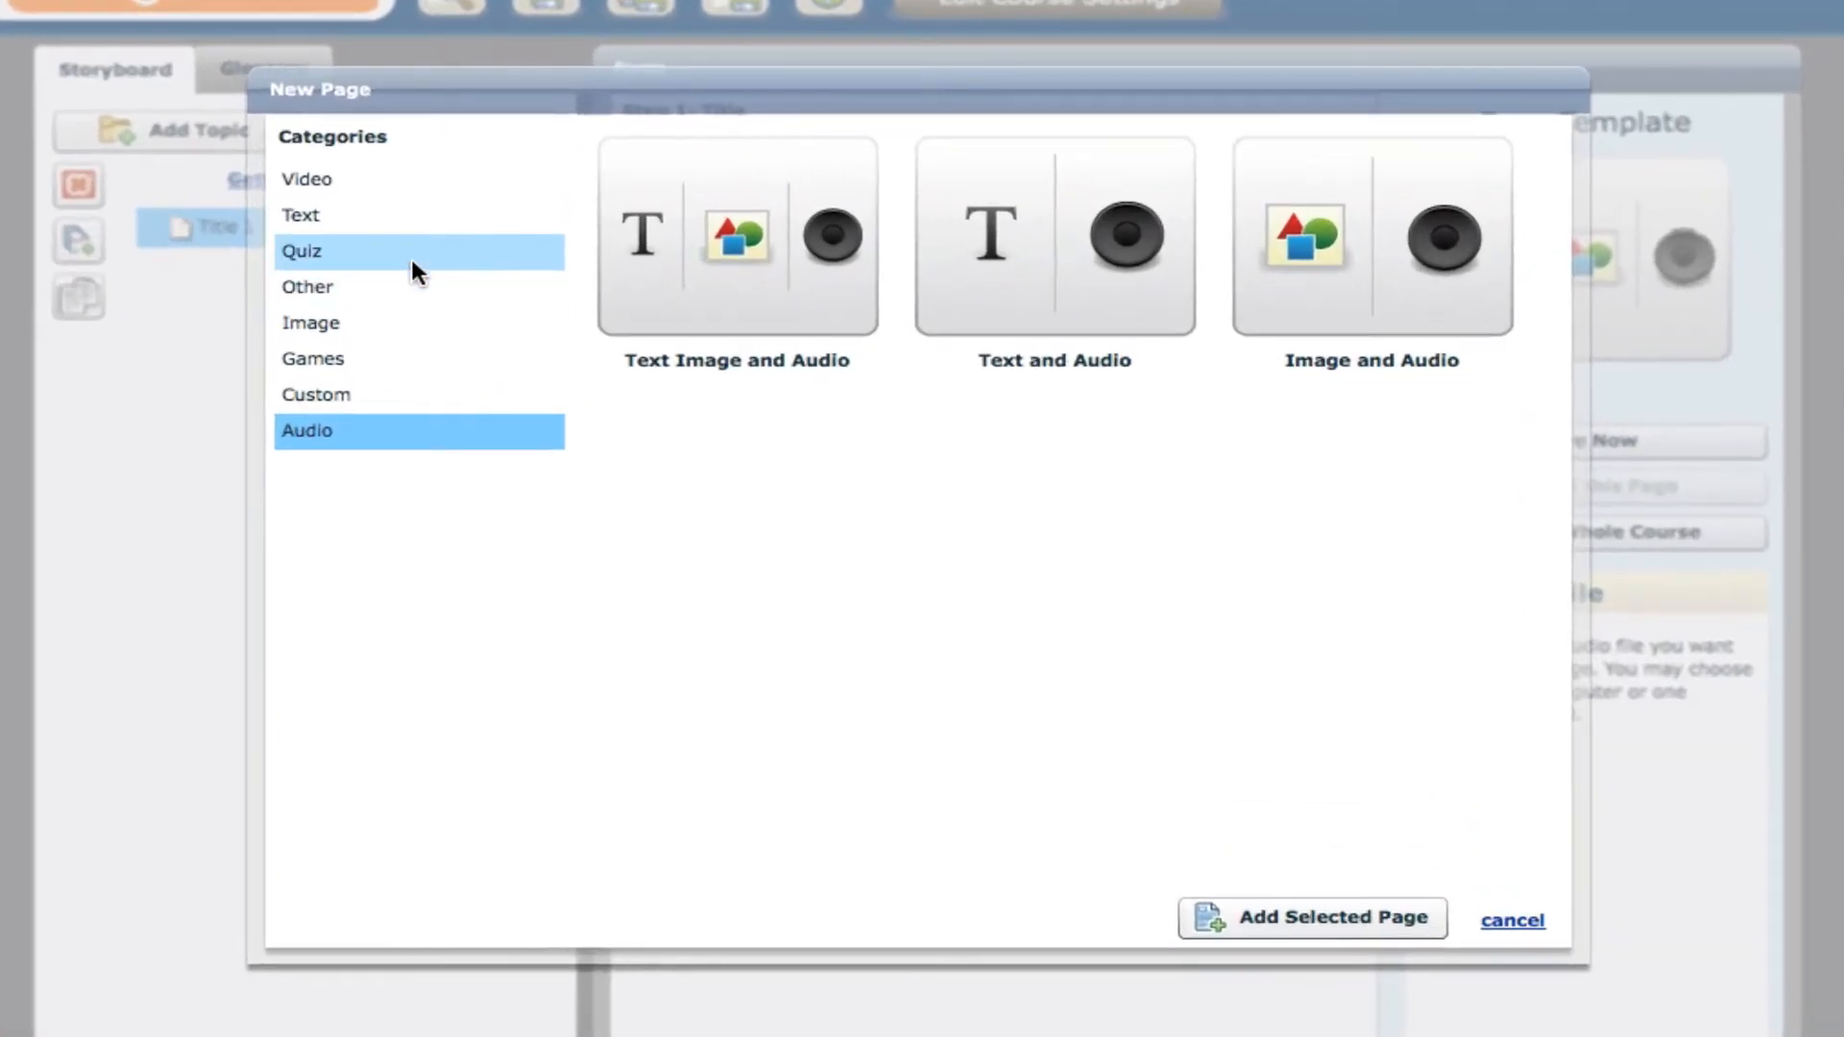
left_click(549, 333)
left_click(670, 268)
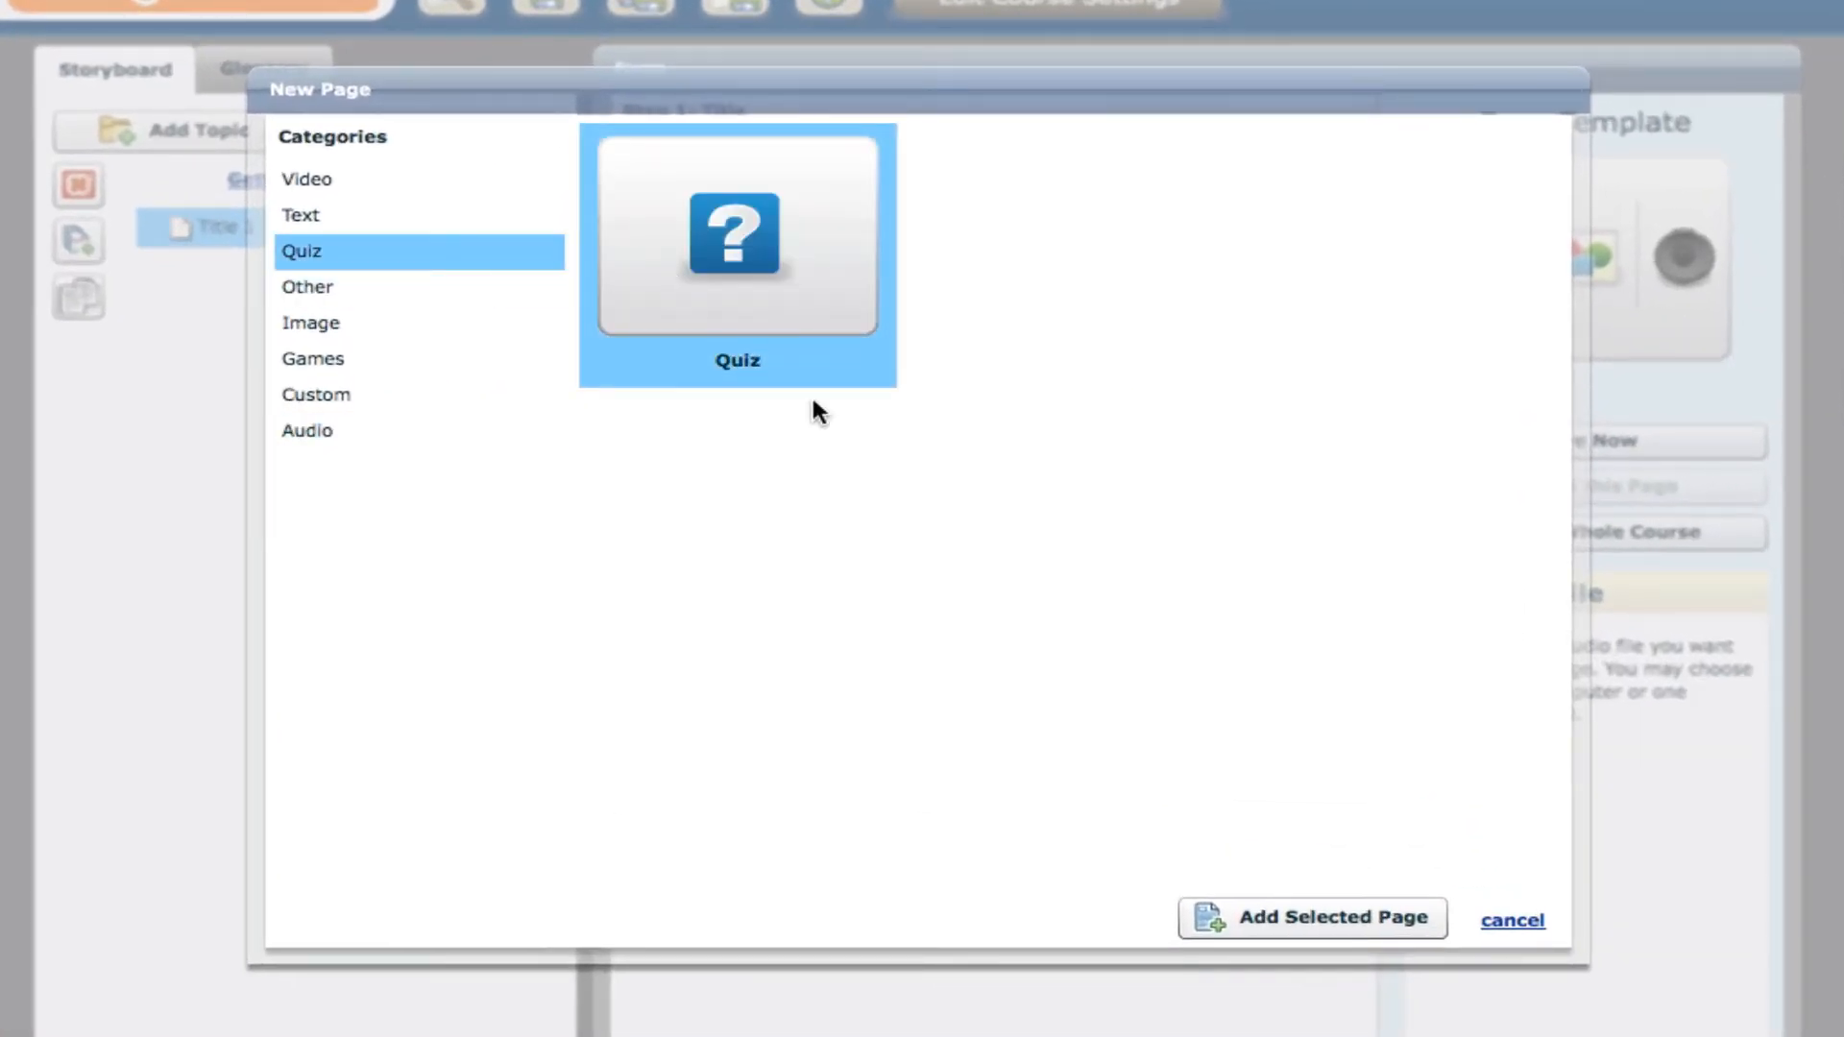
left_click(1376, 922)
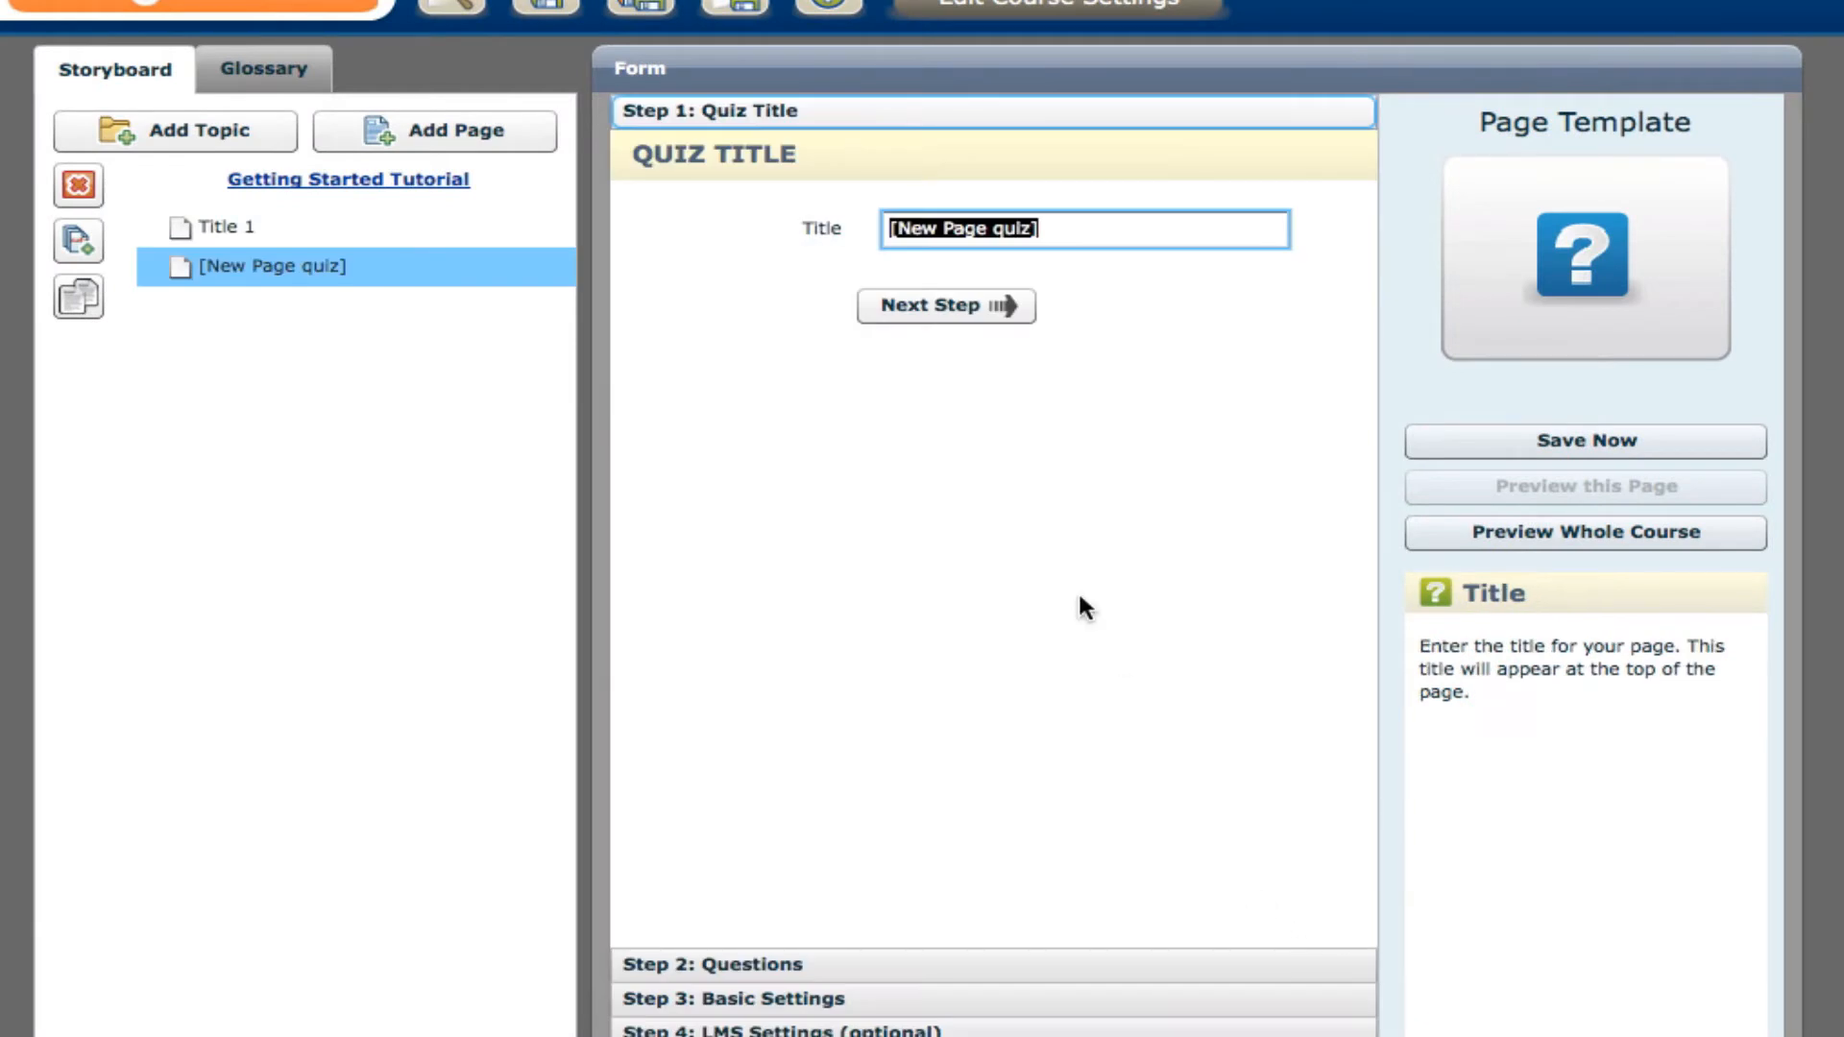
type("Quiz")
key("Return")
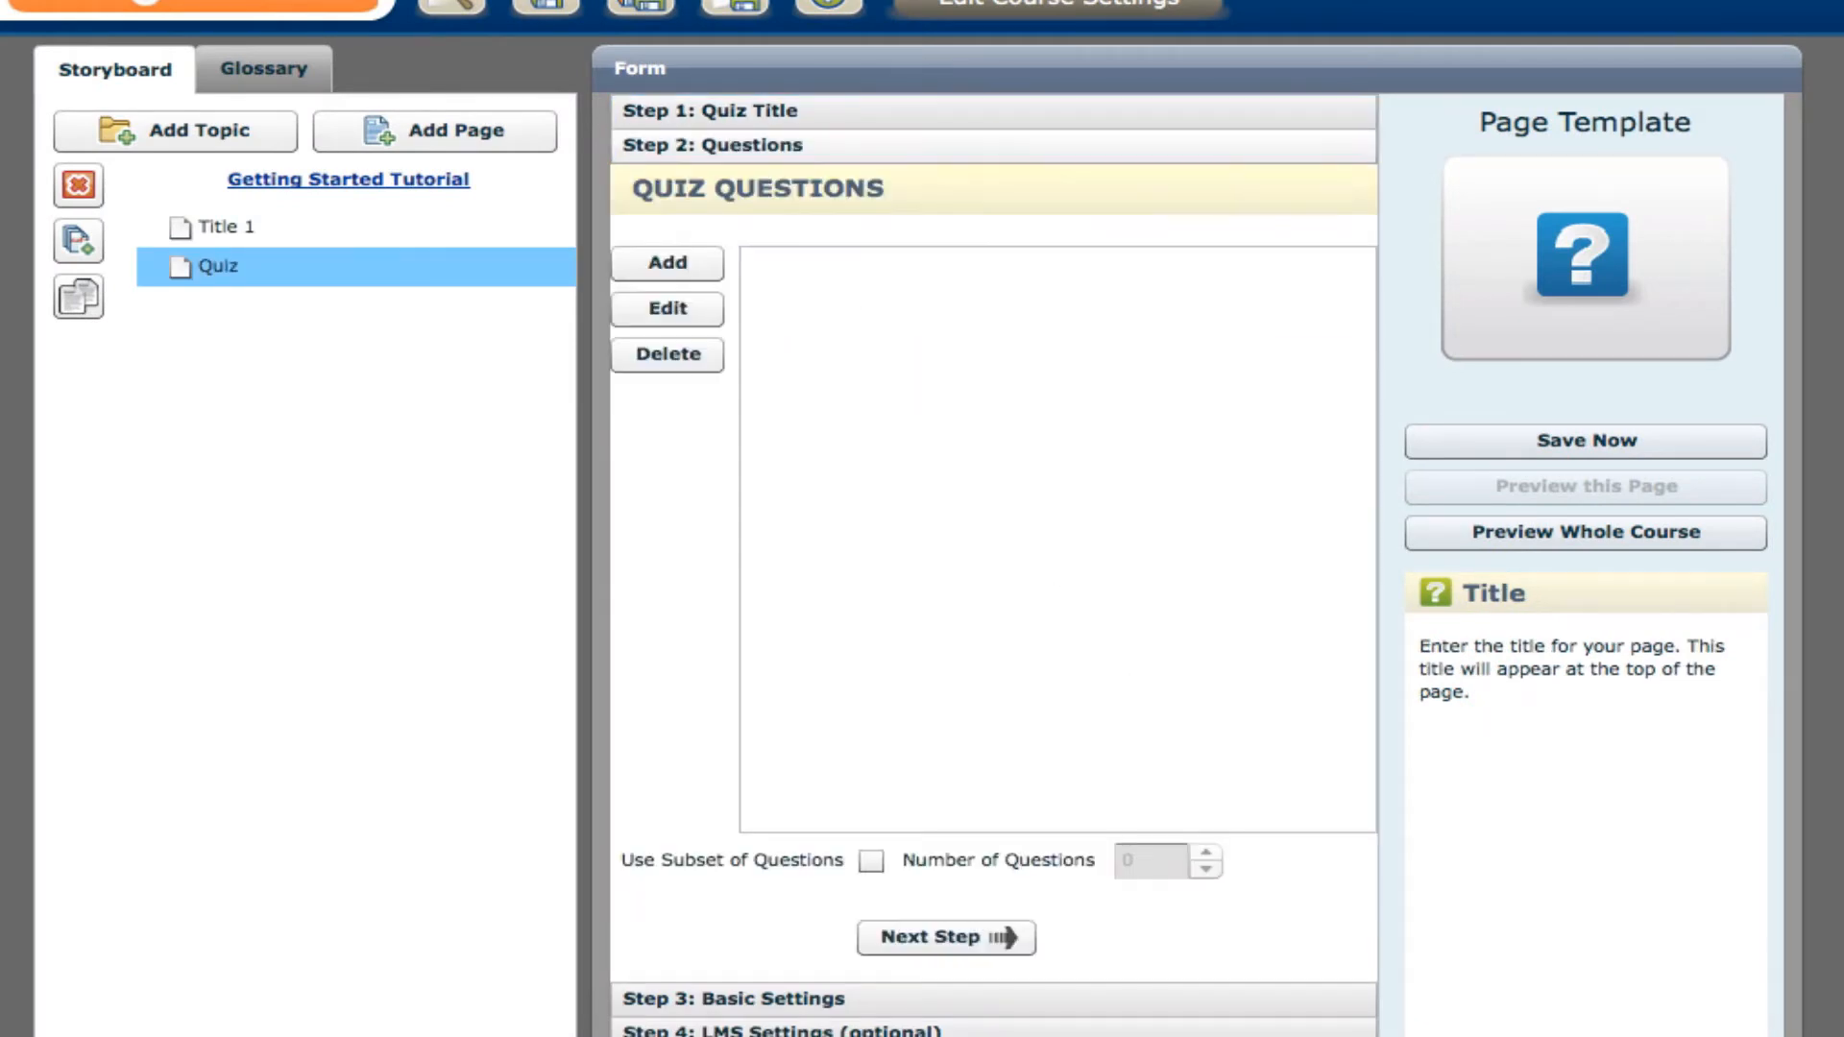
Add a Multiple Correct question to the quiz.
left_click(688, 262)
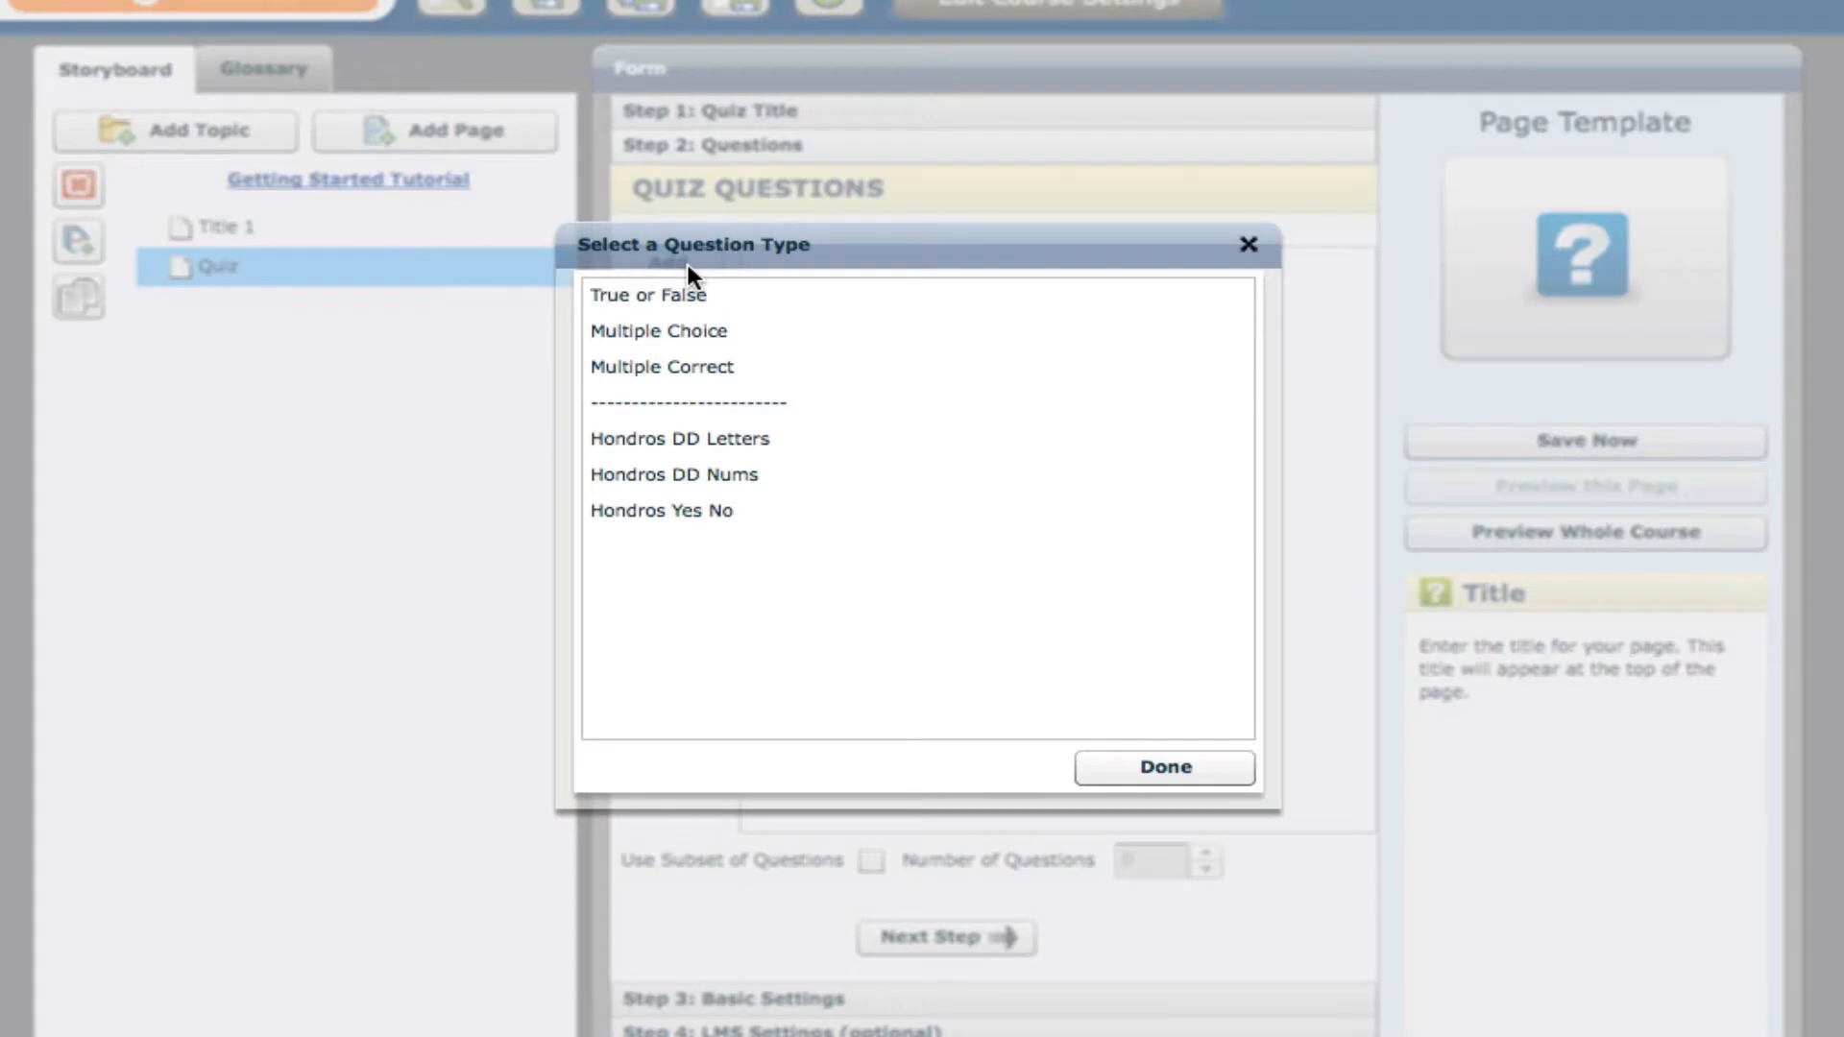
left_click(711, 367)
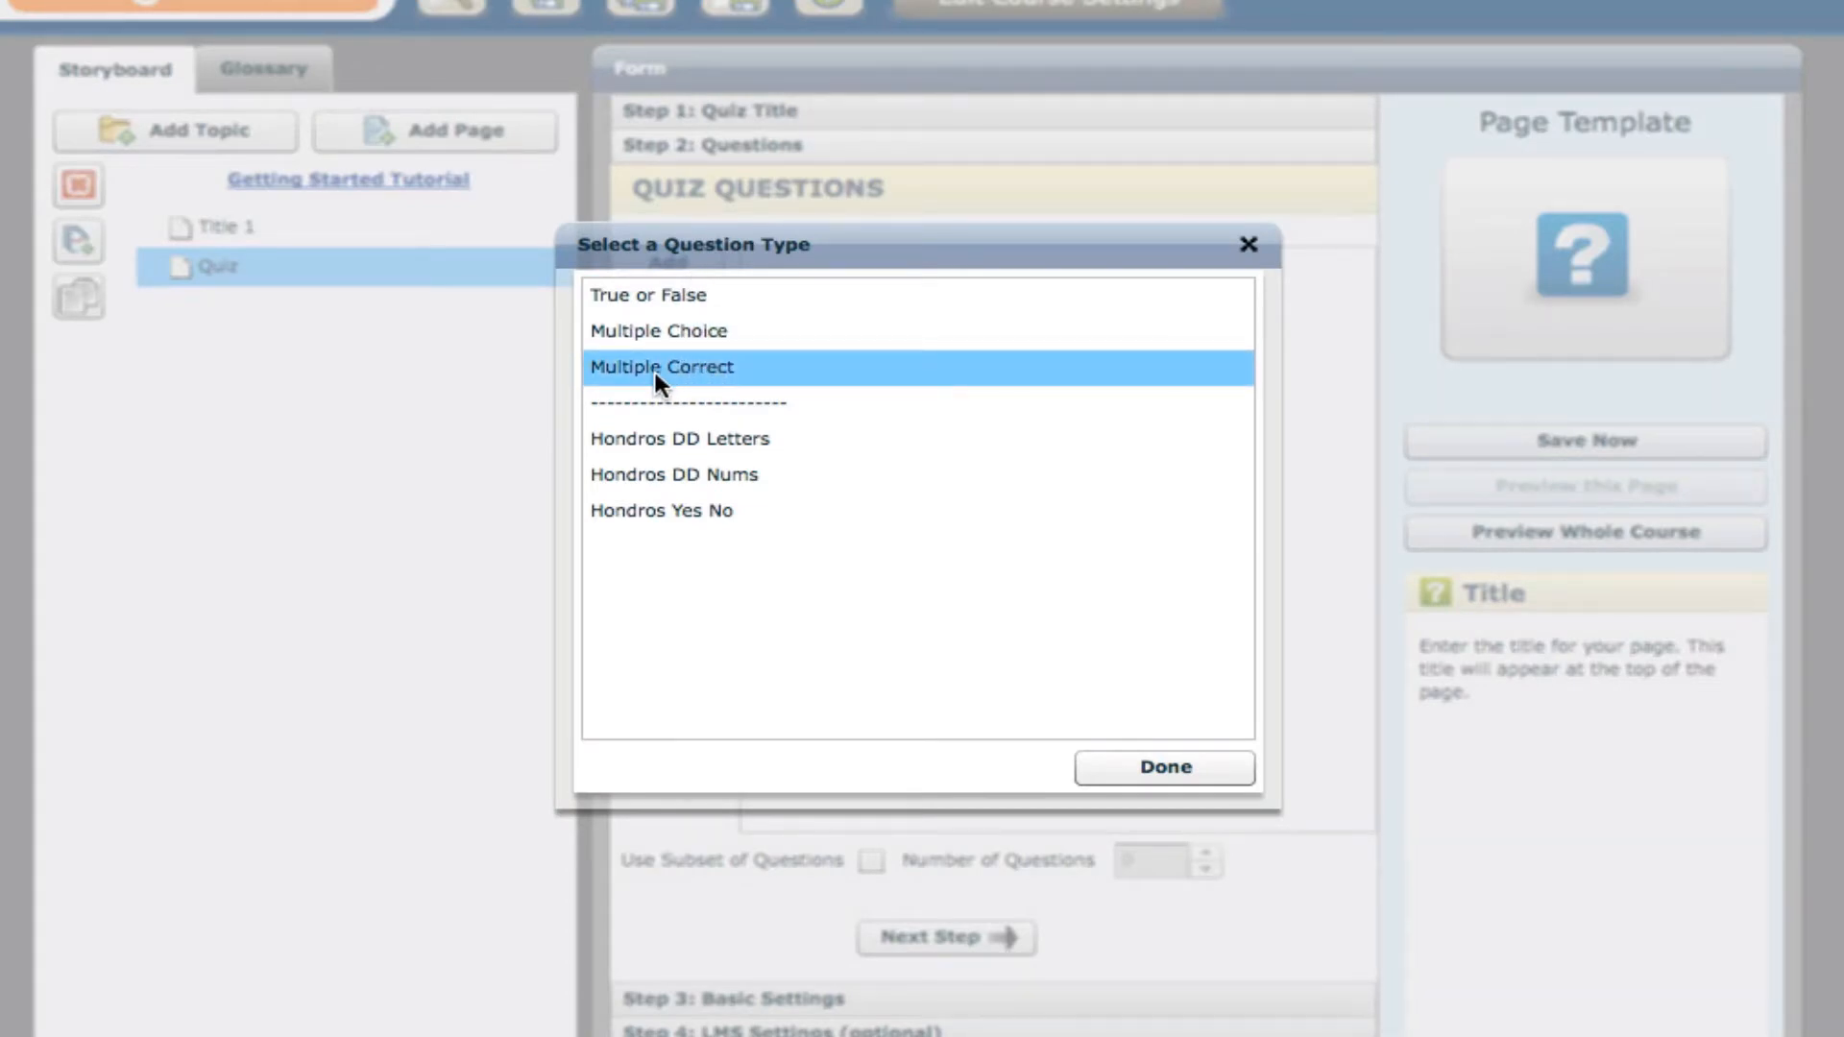
left_click(1206, 780)
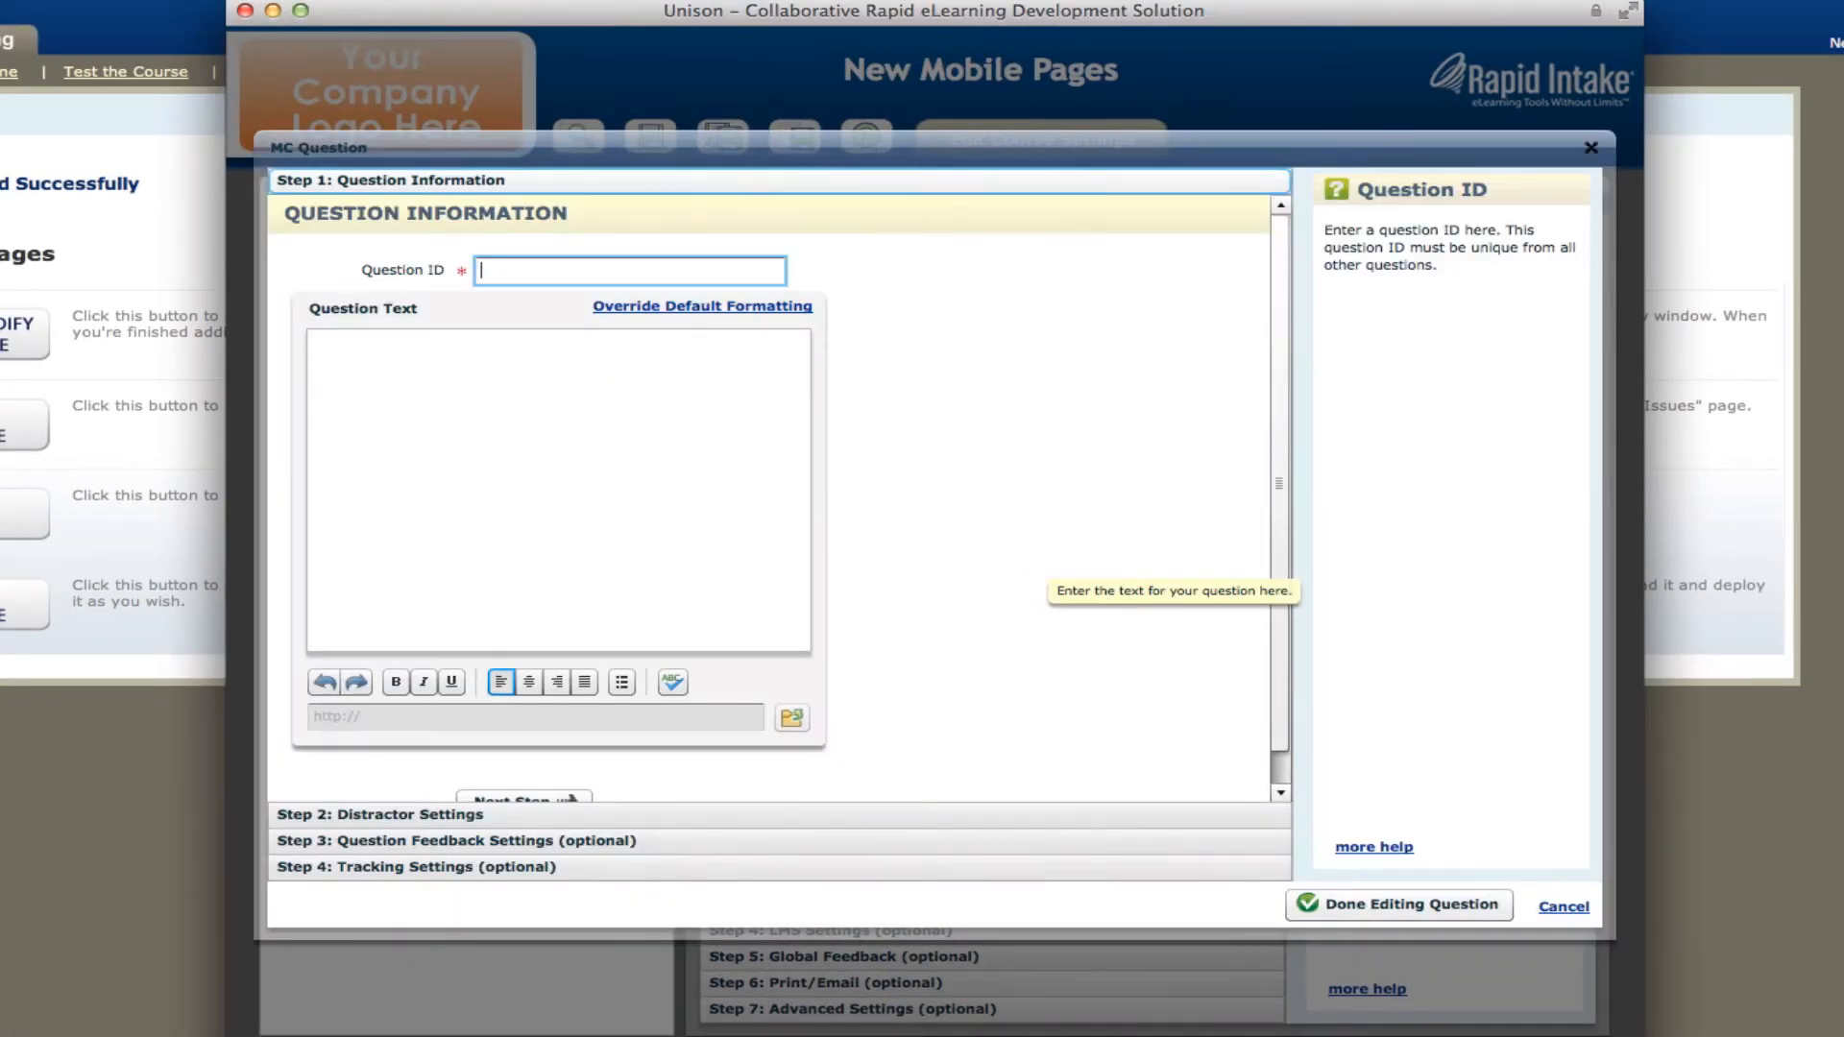
Set the question ID to Q1 and enter the question text "Select the options that are correct".
type("Q1")
left_click(600, 456)
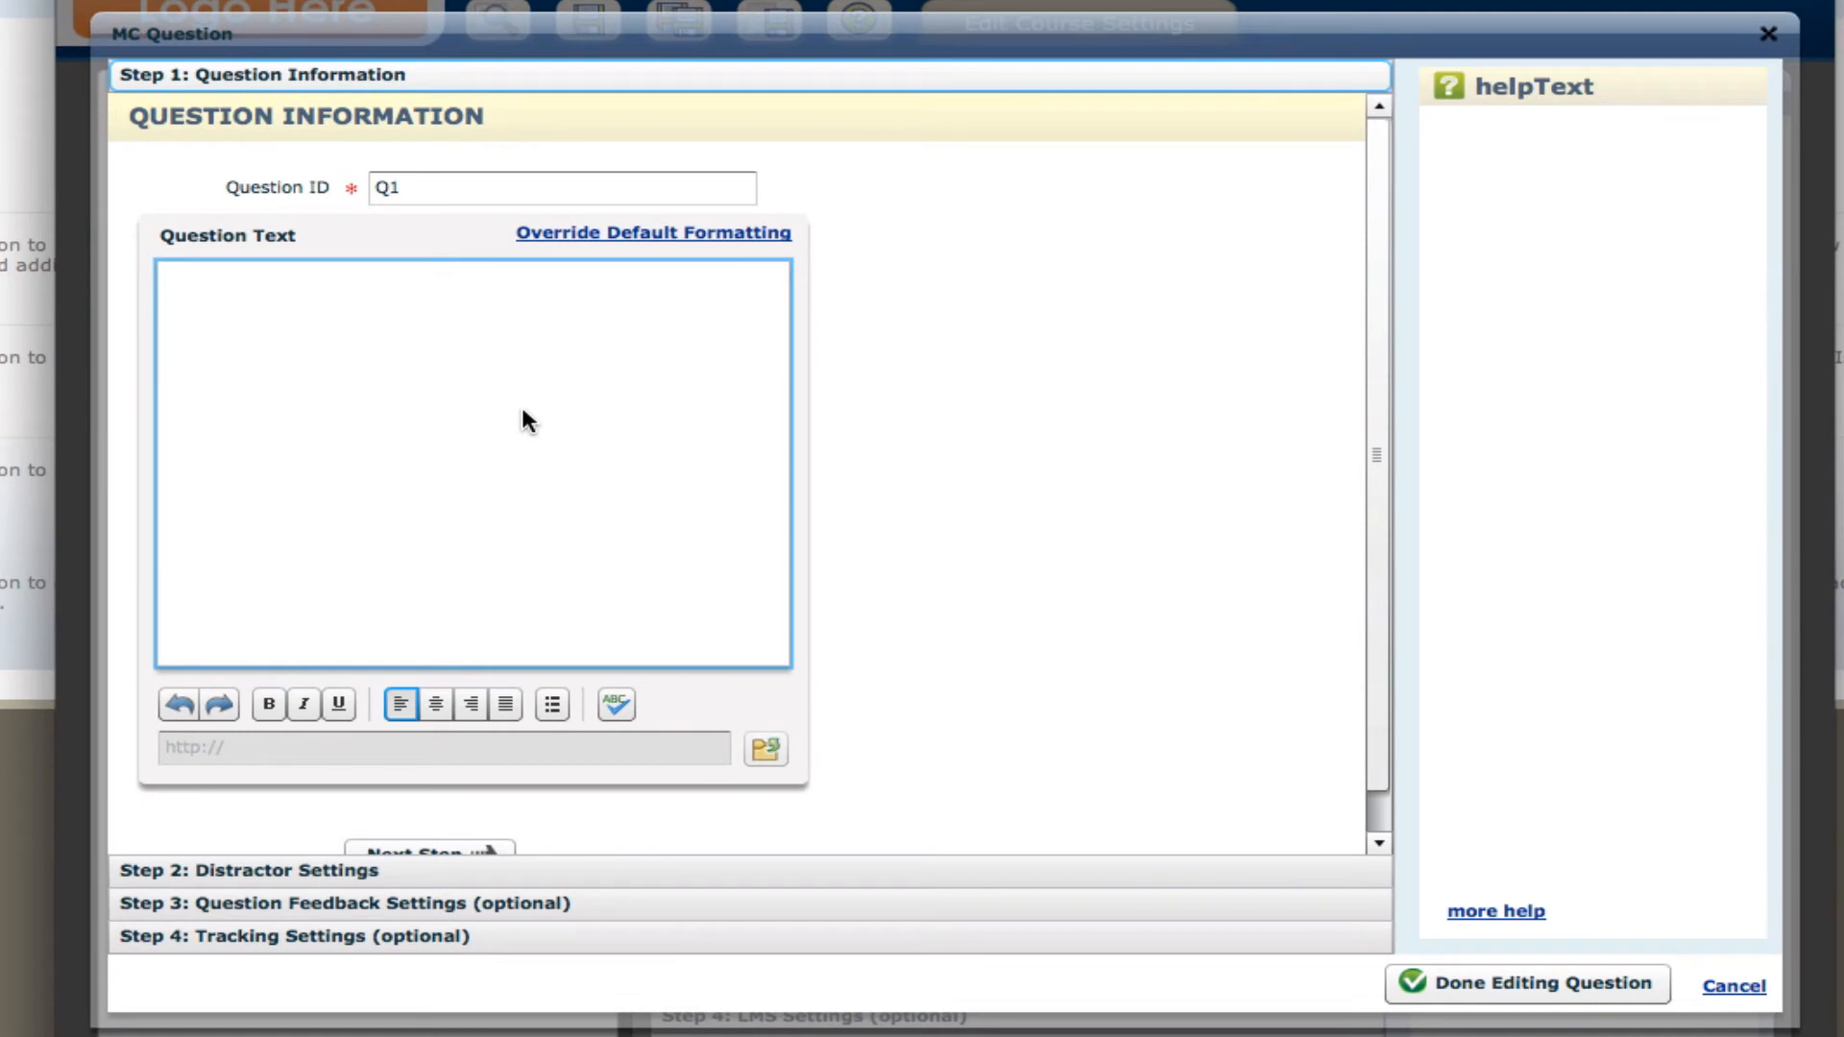
type("Select the options t")
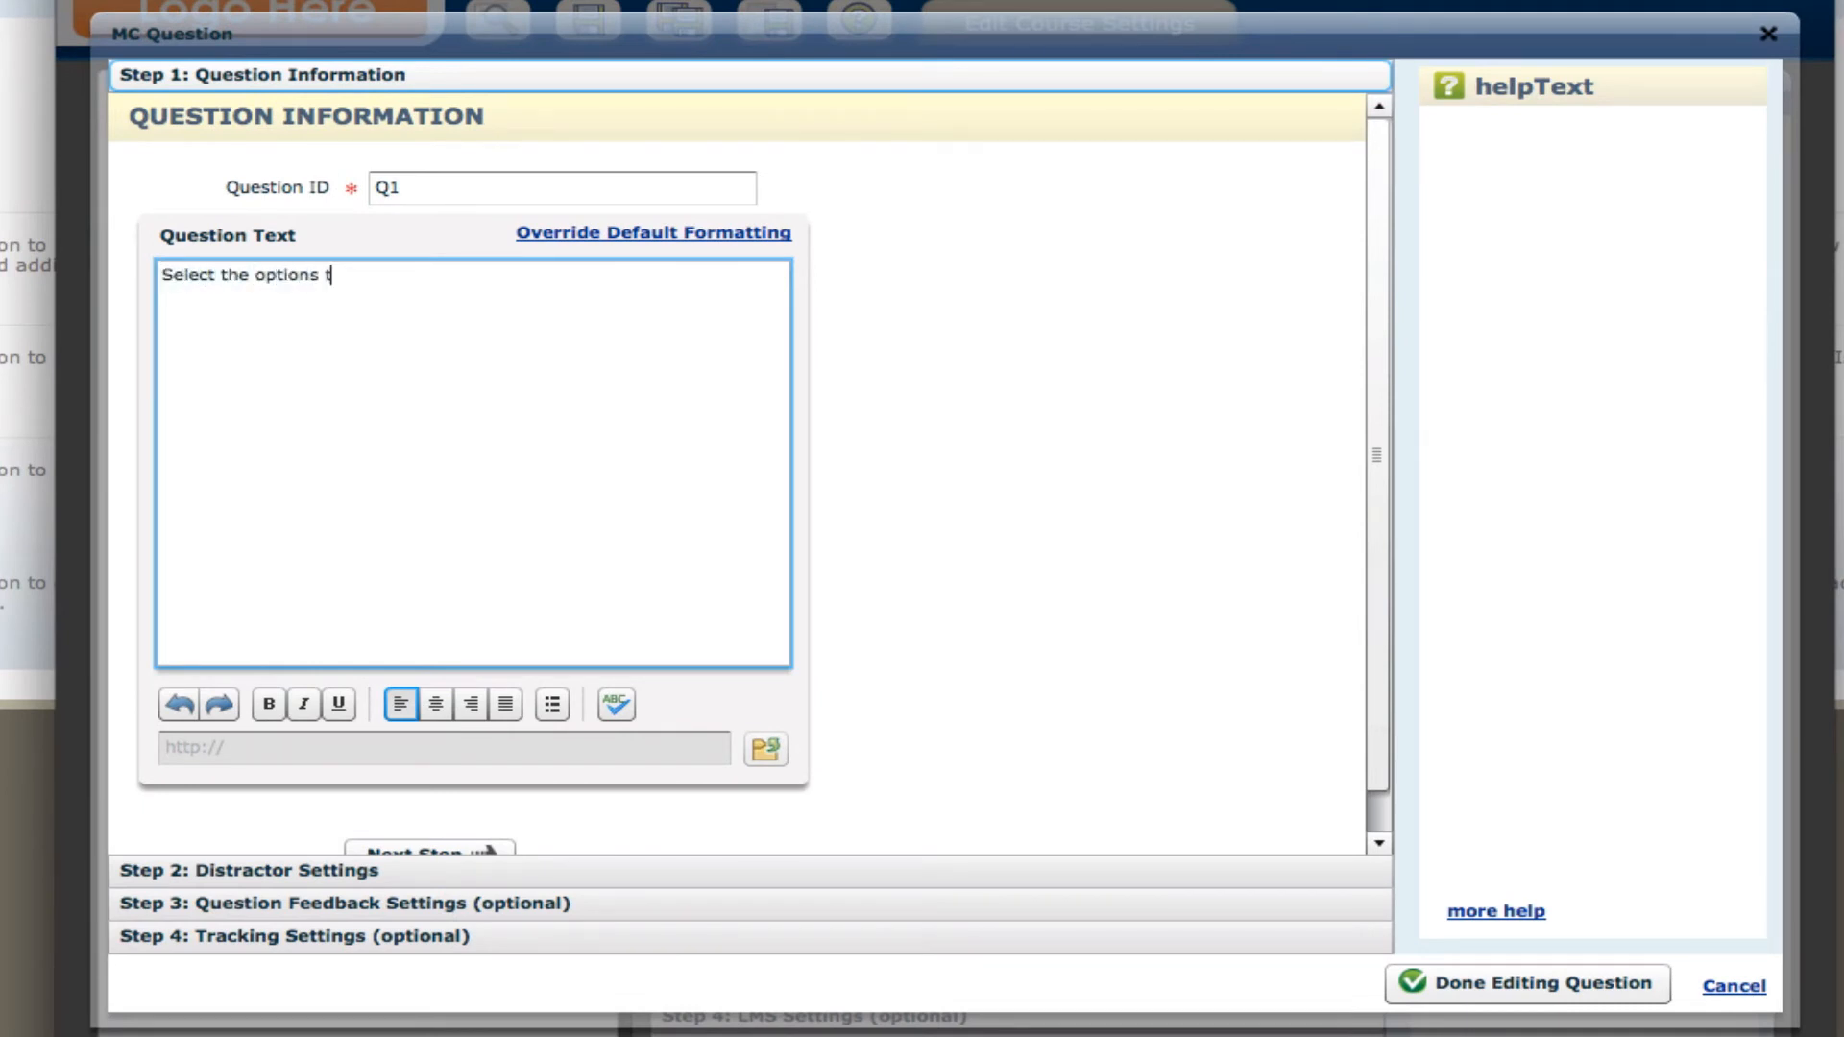
type("hat are correct")
Enter the first three answer options in the distractor settings as "Distractor 1", "Distractor 2" and "Distractor 3".
left_click(363, 869)
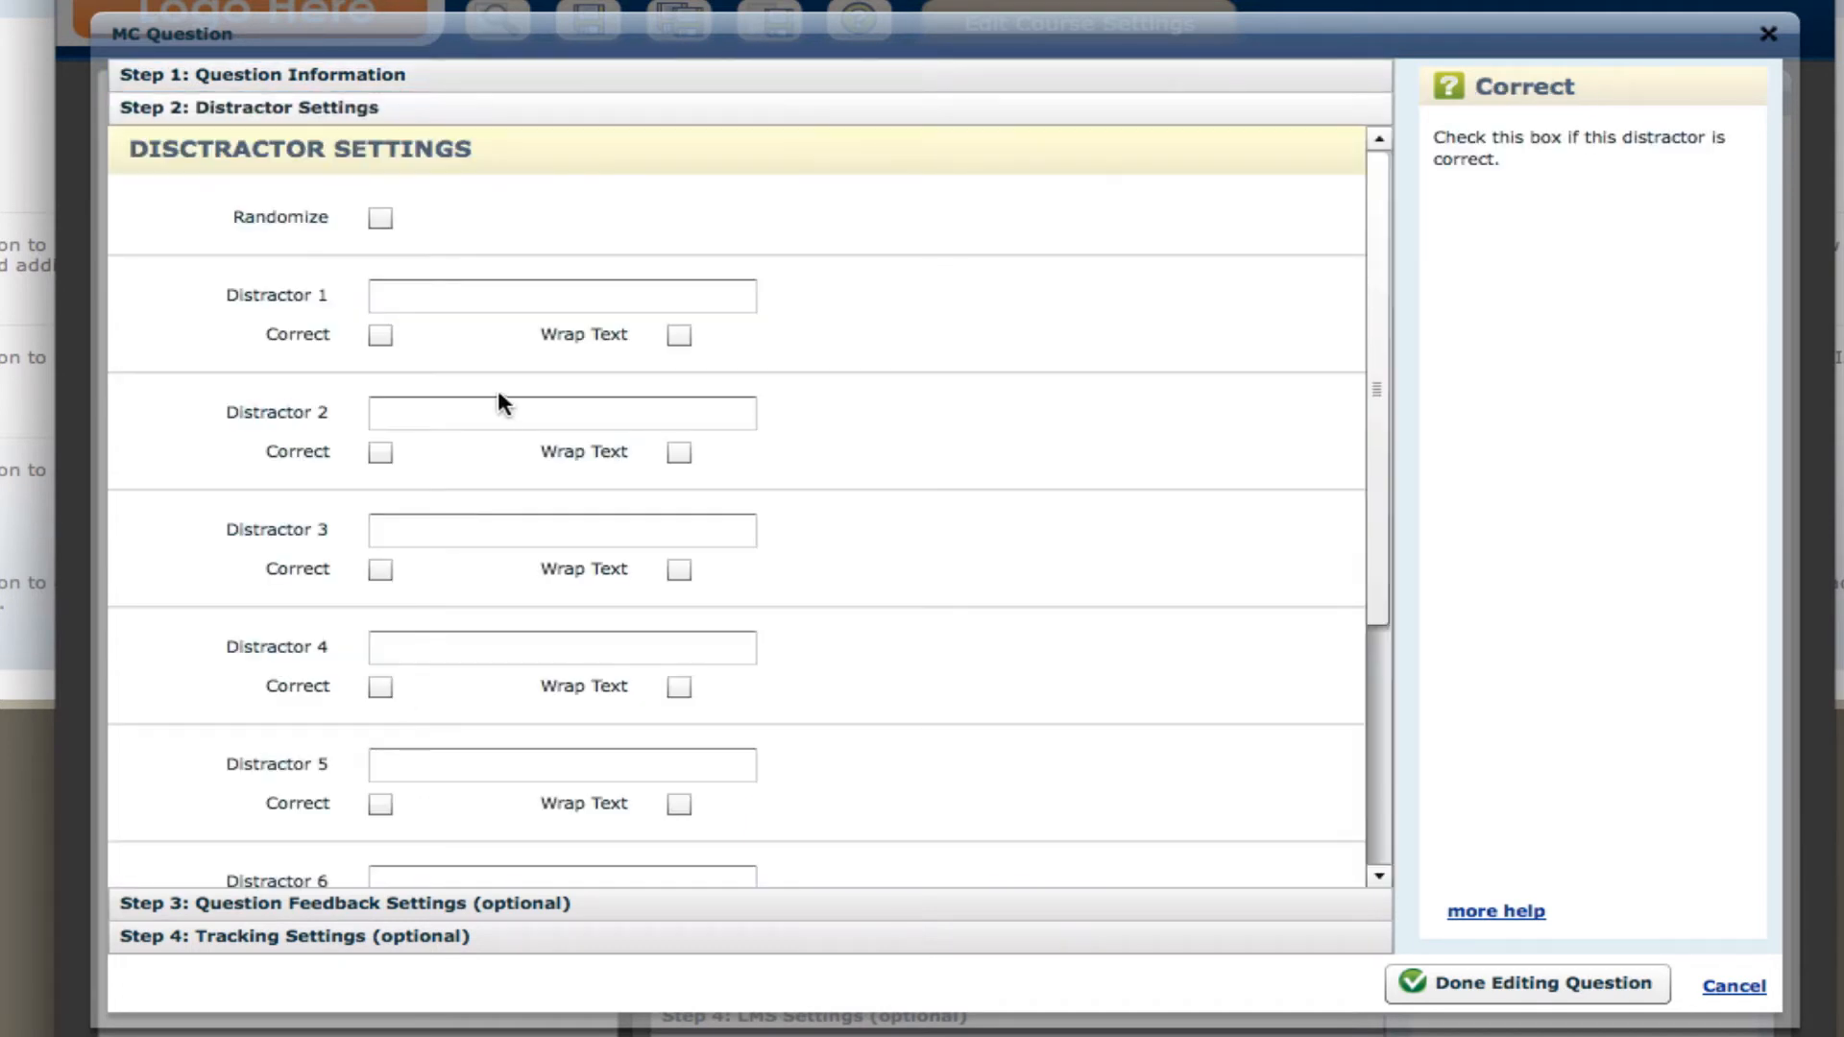
left_click(419, 294)
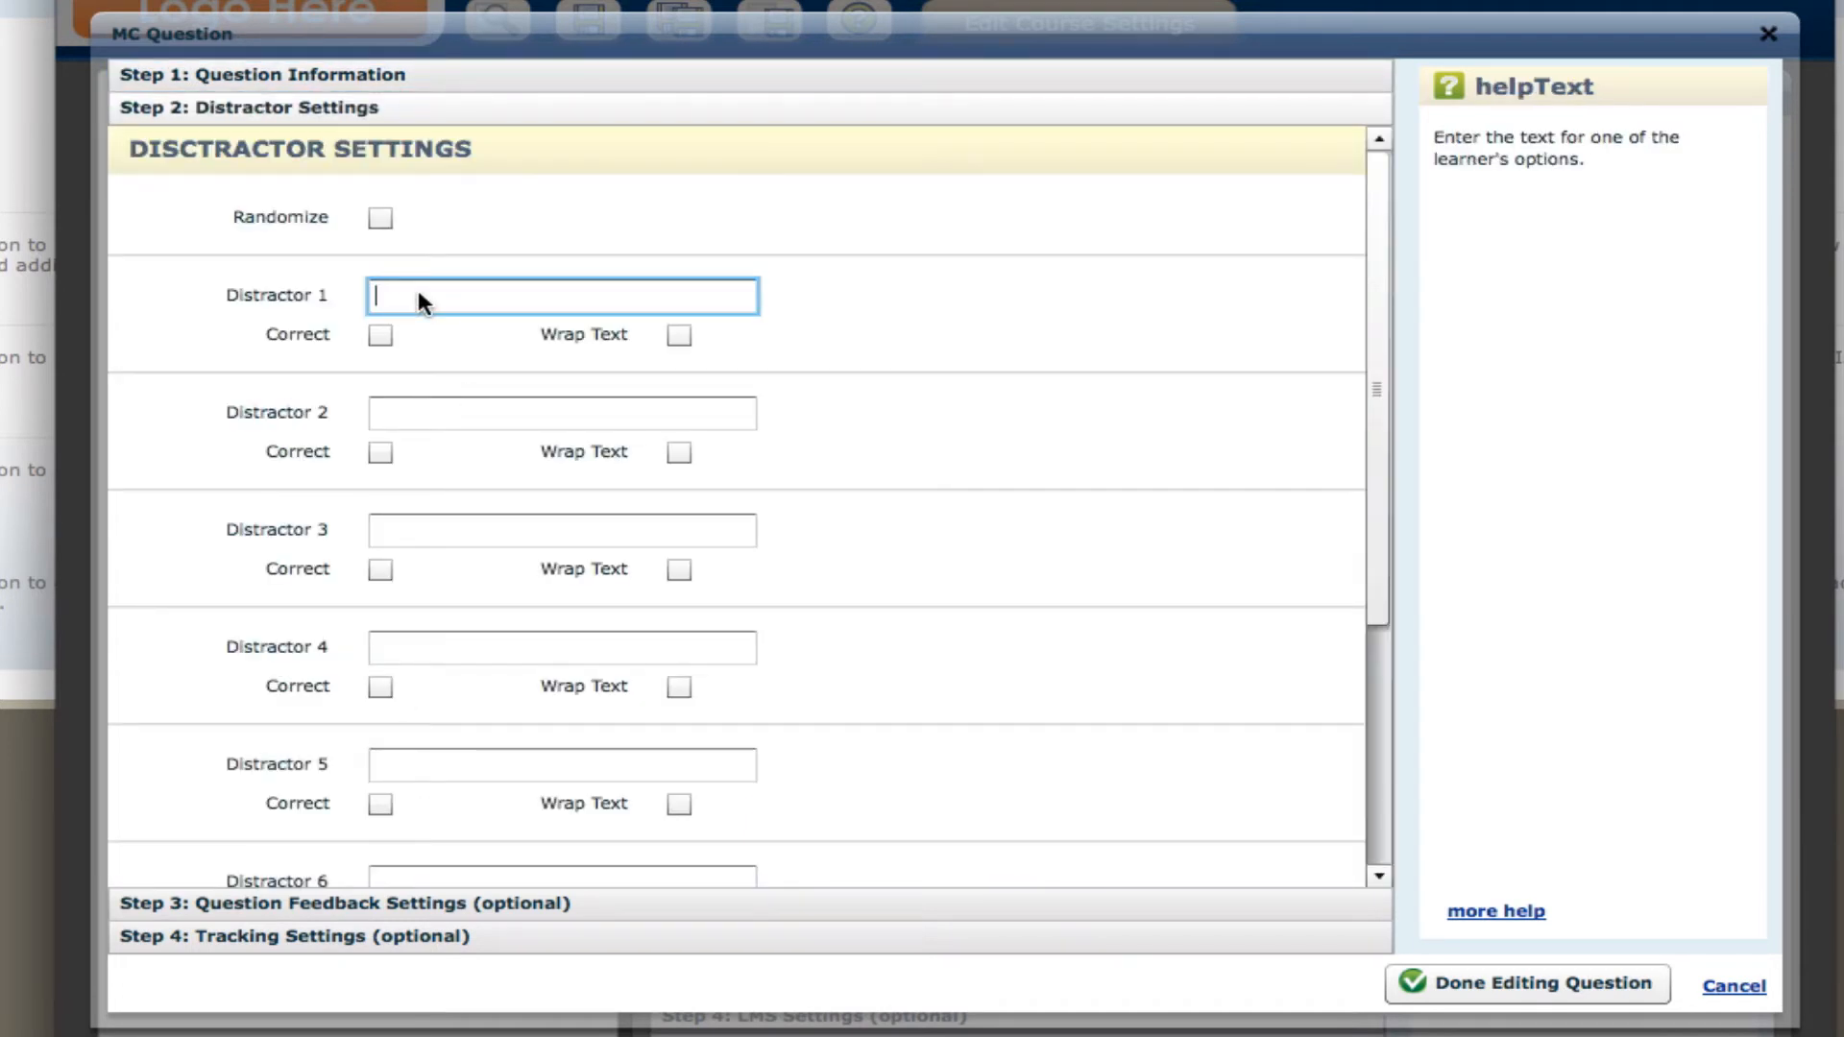
type("Distractor 1")
left_click(407, 424)
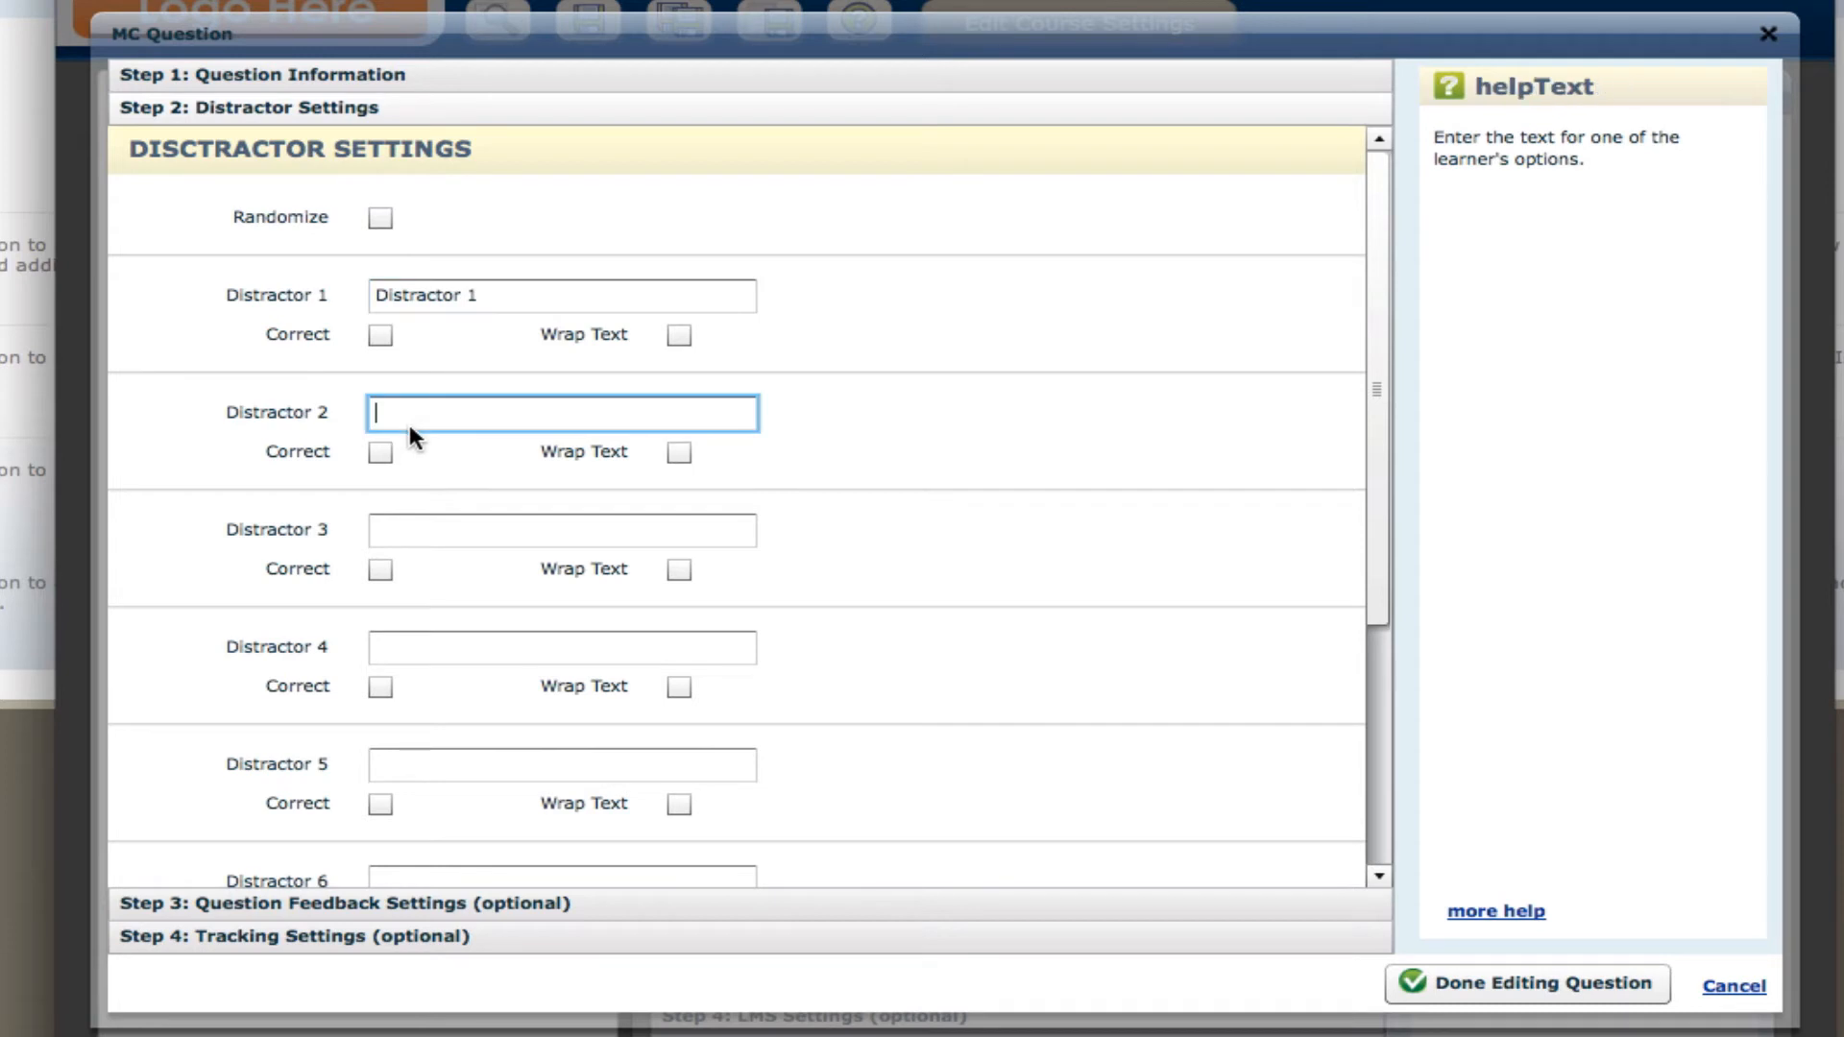
type("Distractor 2")
left_click(383, 534)
type("Distractor ")
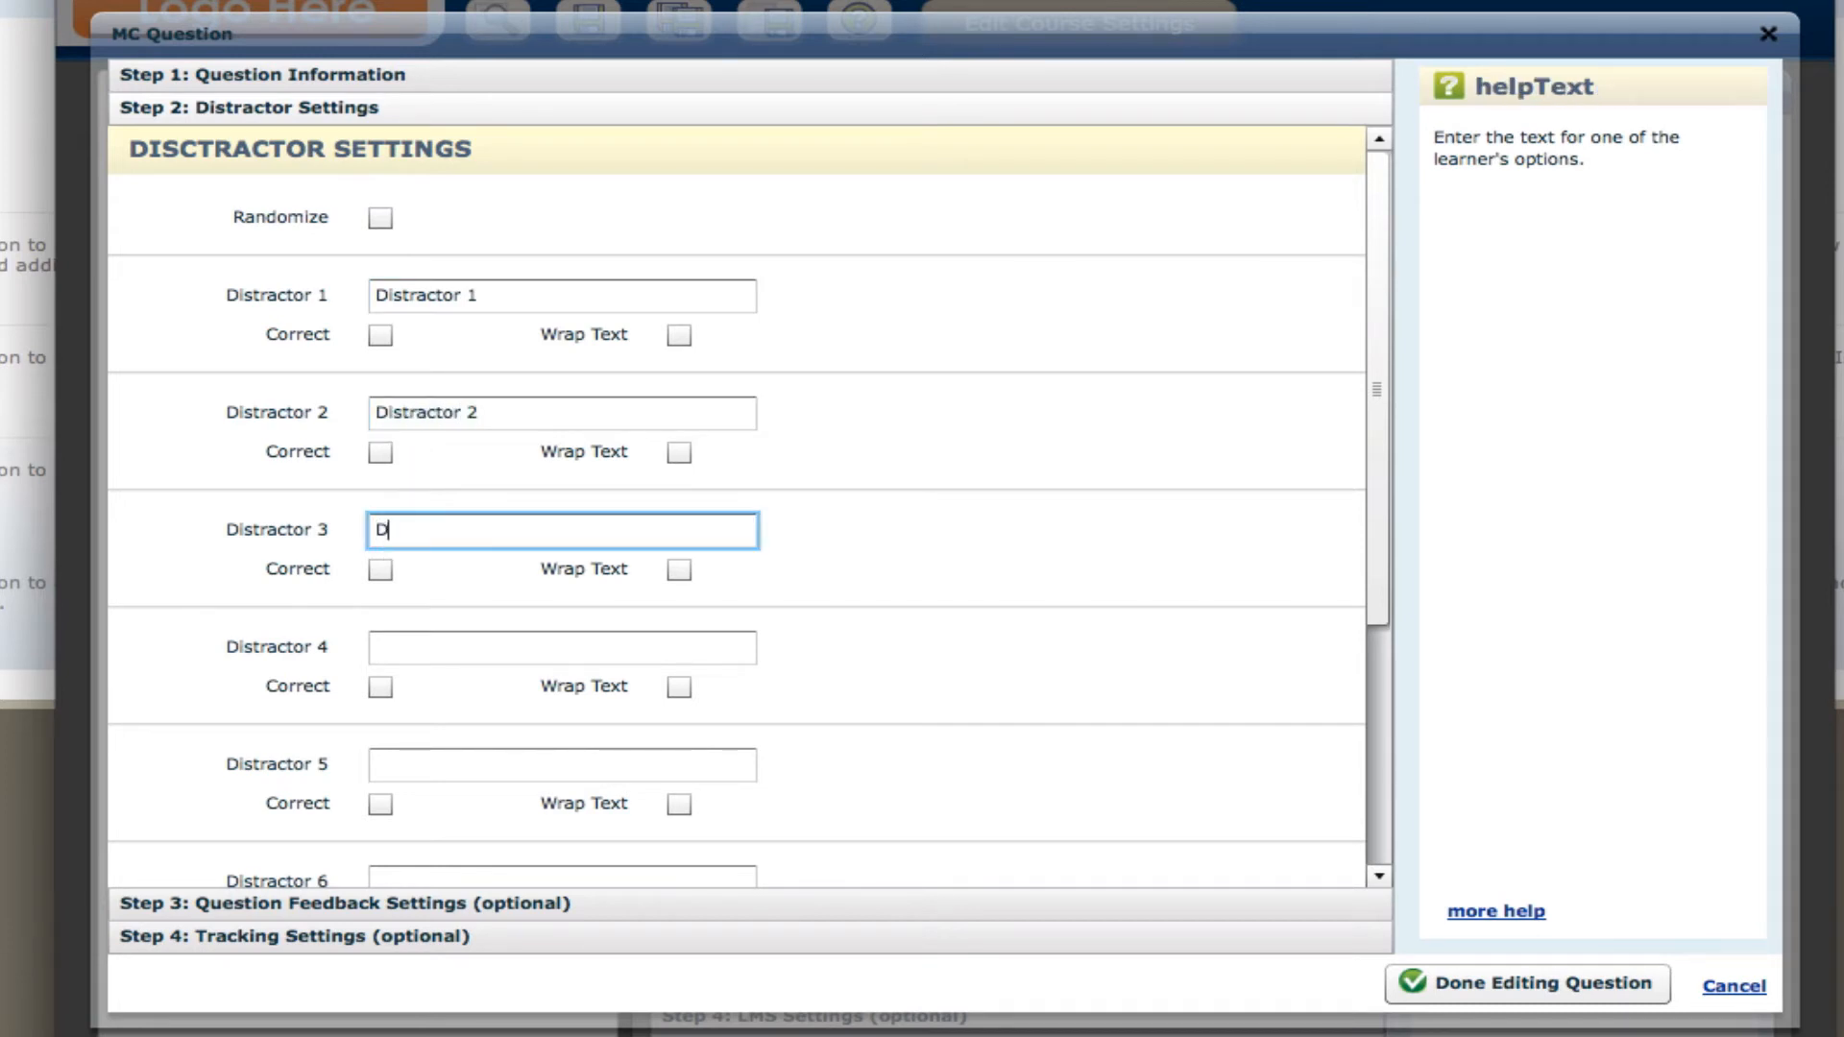
type("3")
Mark Distractor 1 and Distractor 3 as correct and finish editing the question.
left_click(380, 336)
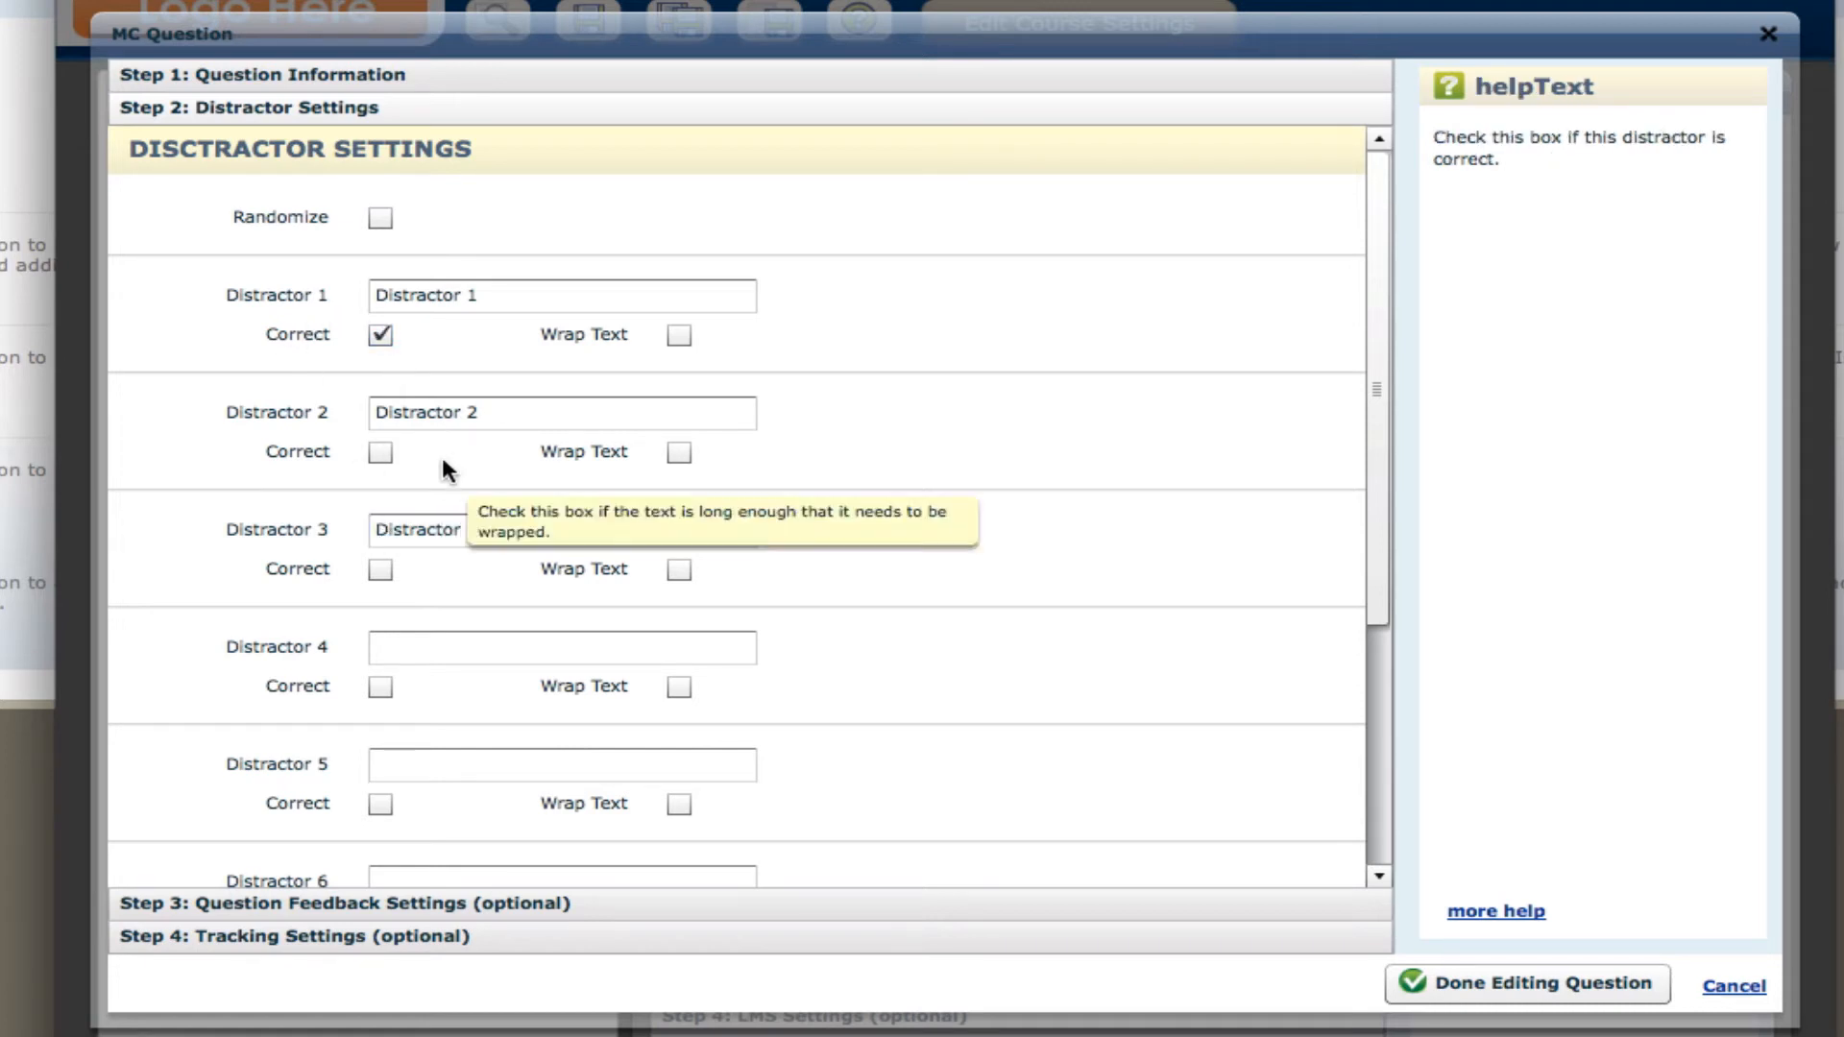
left_click(388, 570)
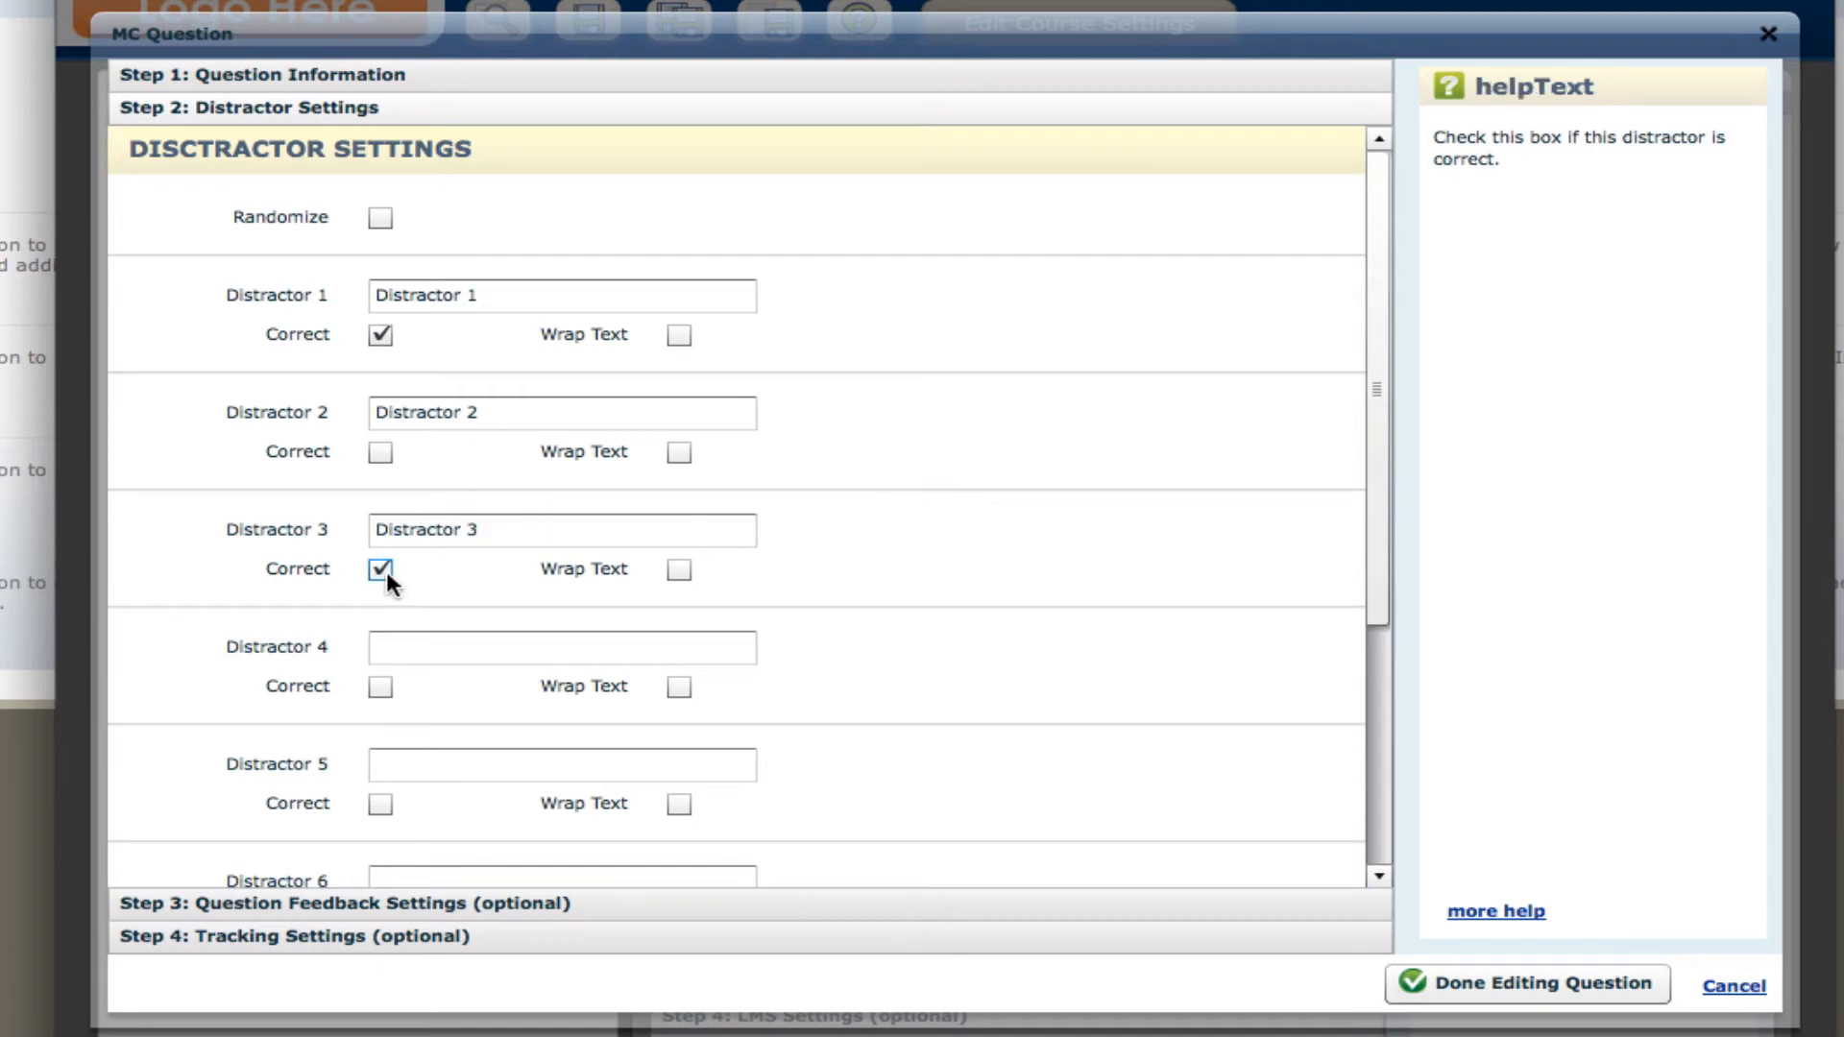
left_click(1520, 978)
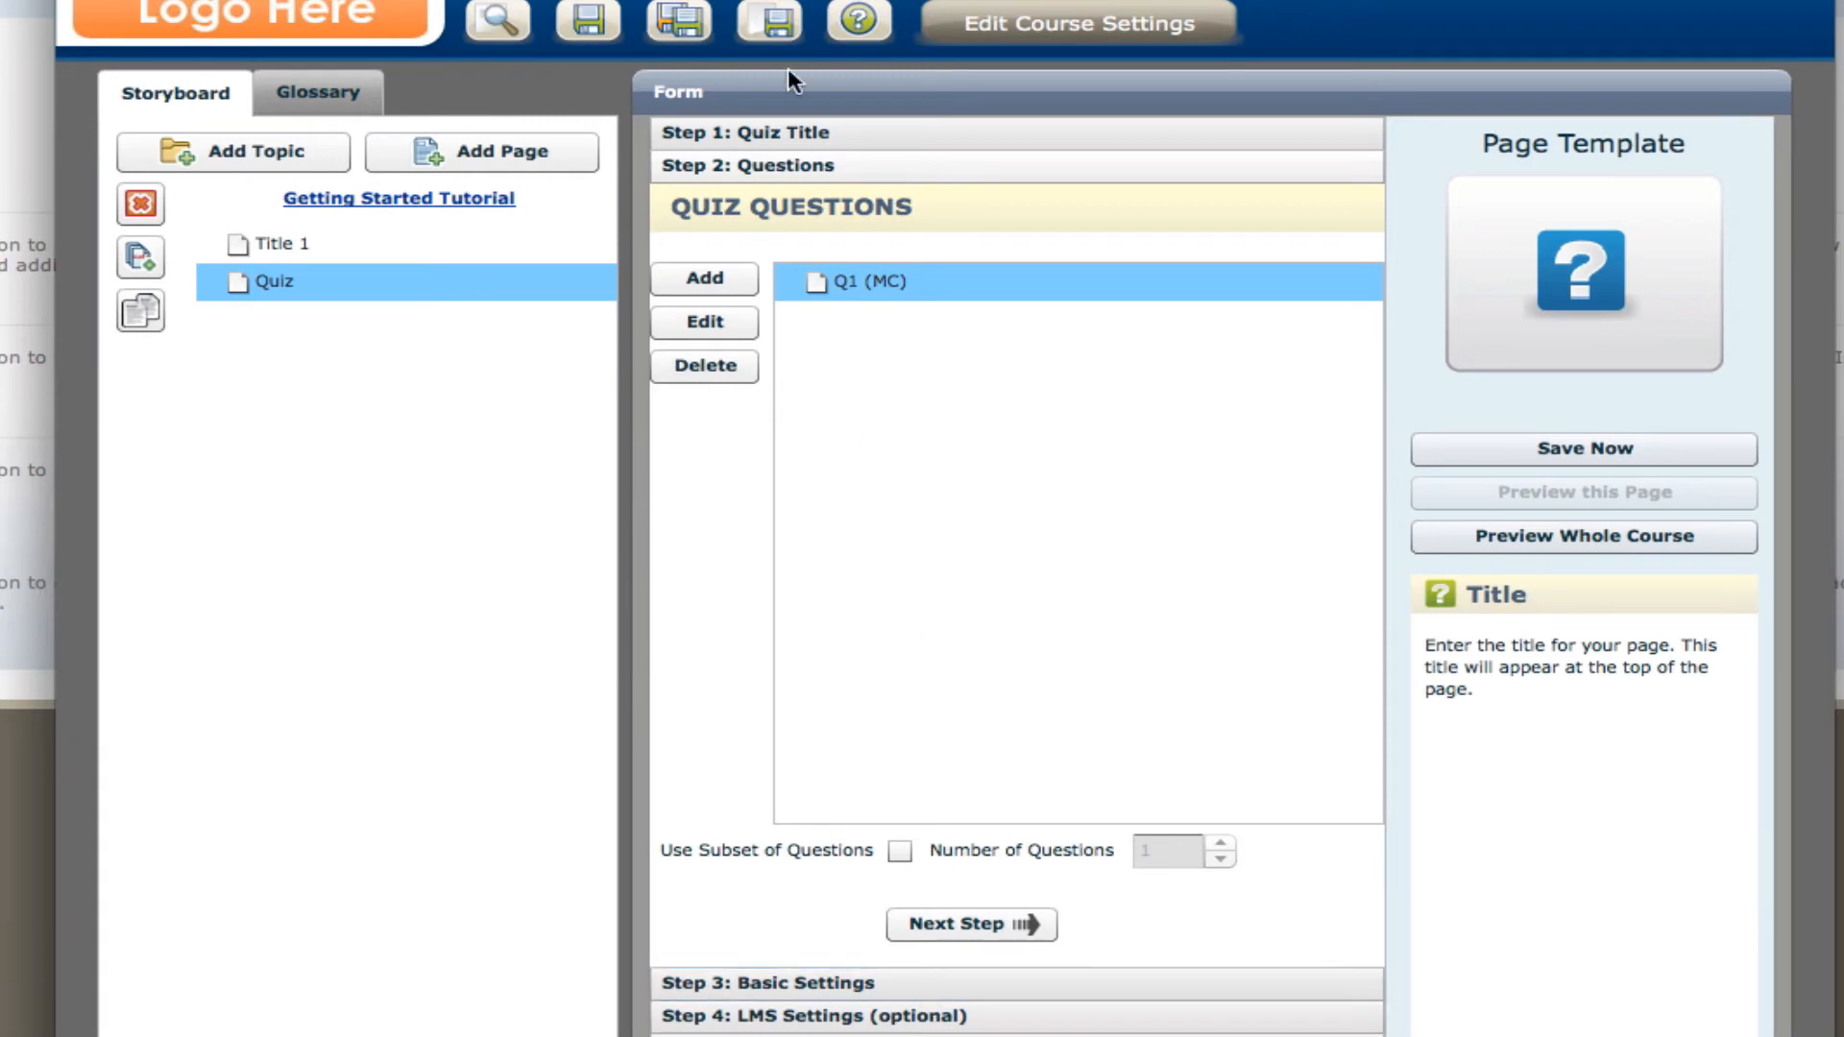
Preview the course, dismiss the help overlay and advance to the quiz page.
left_click(527, 37)
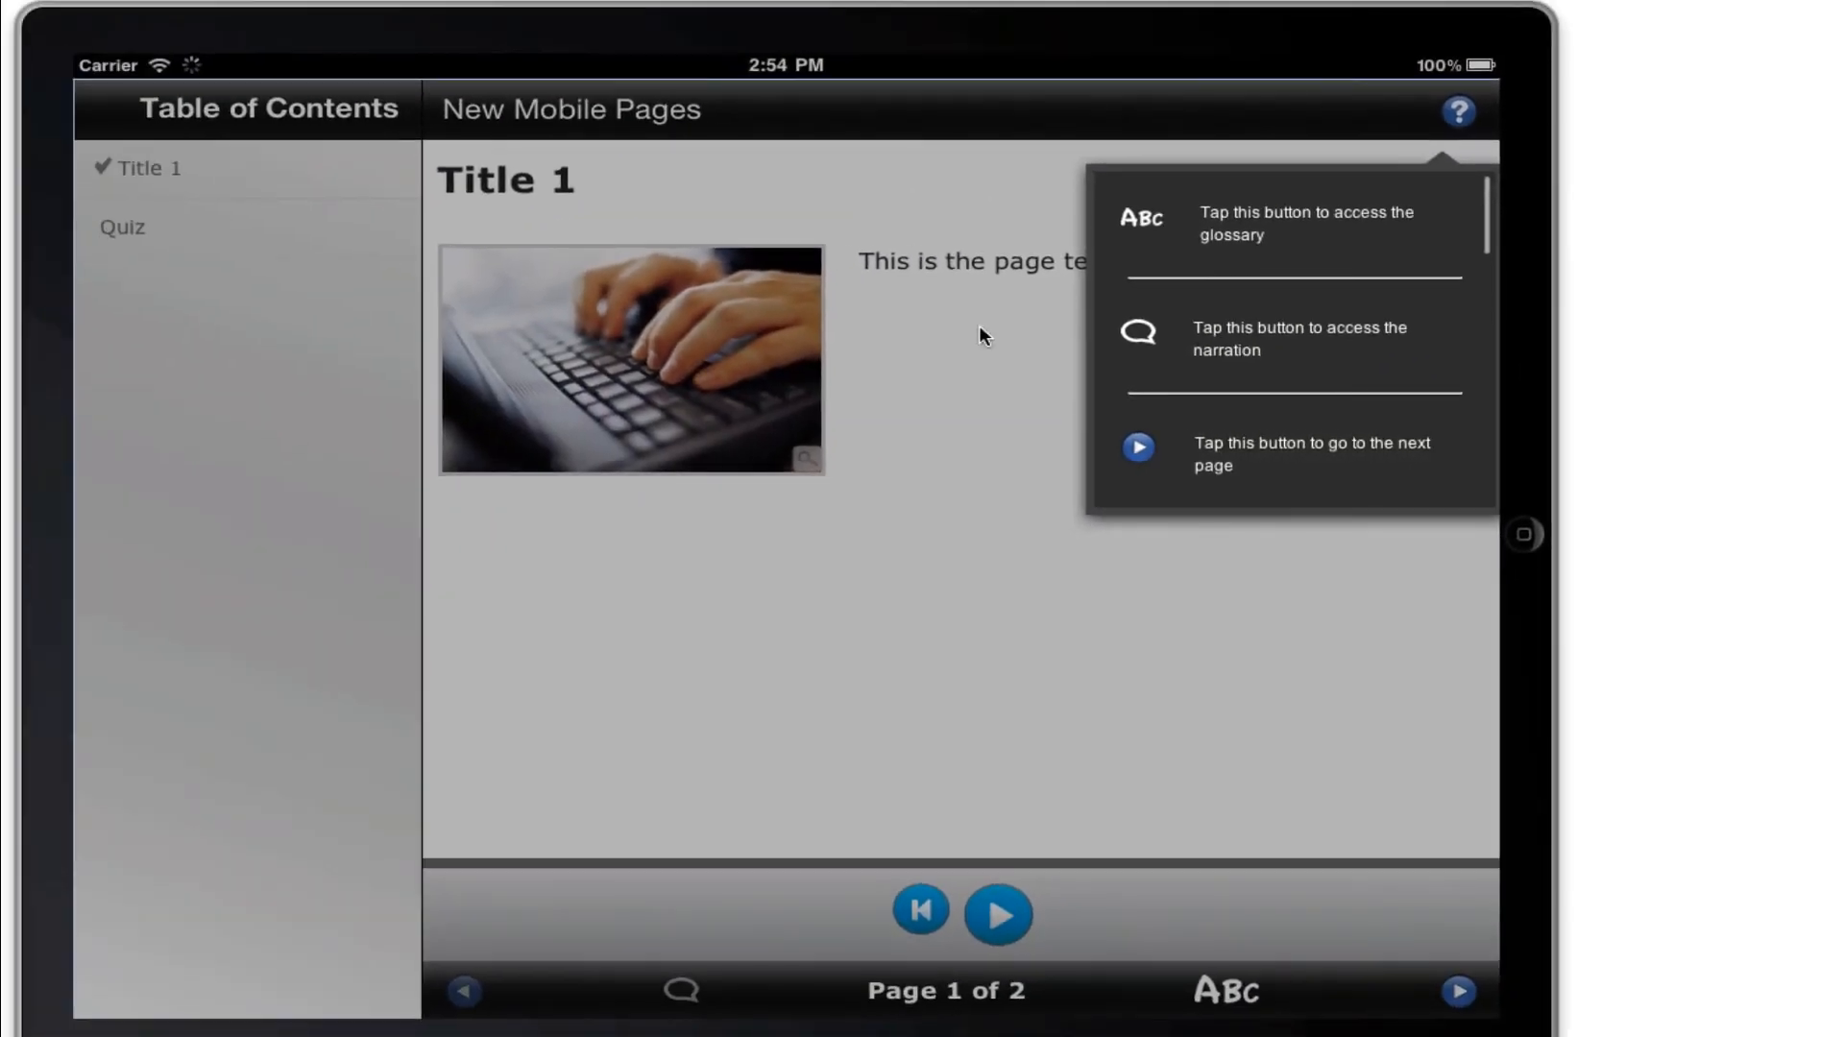
left_click(979, 327)
left_click_drag(1224, 331, 723, 310)
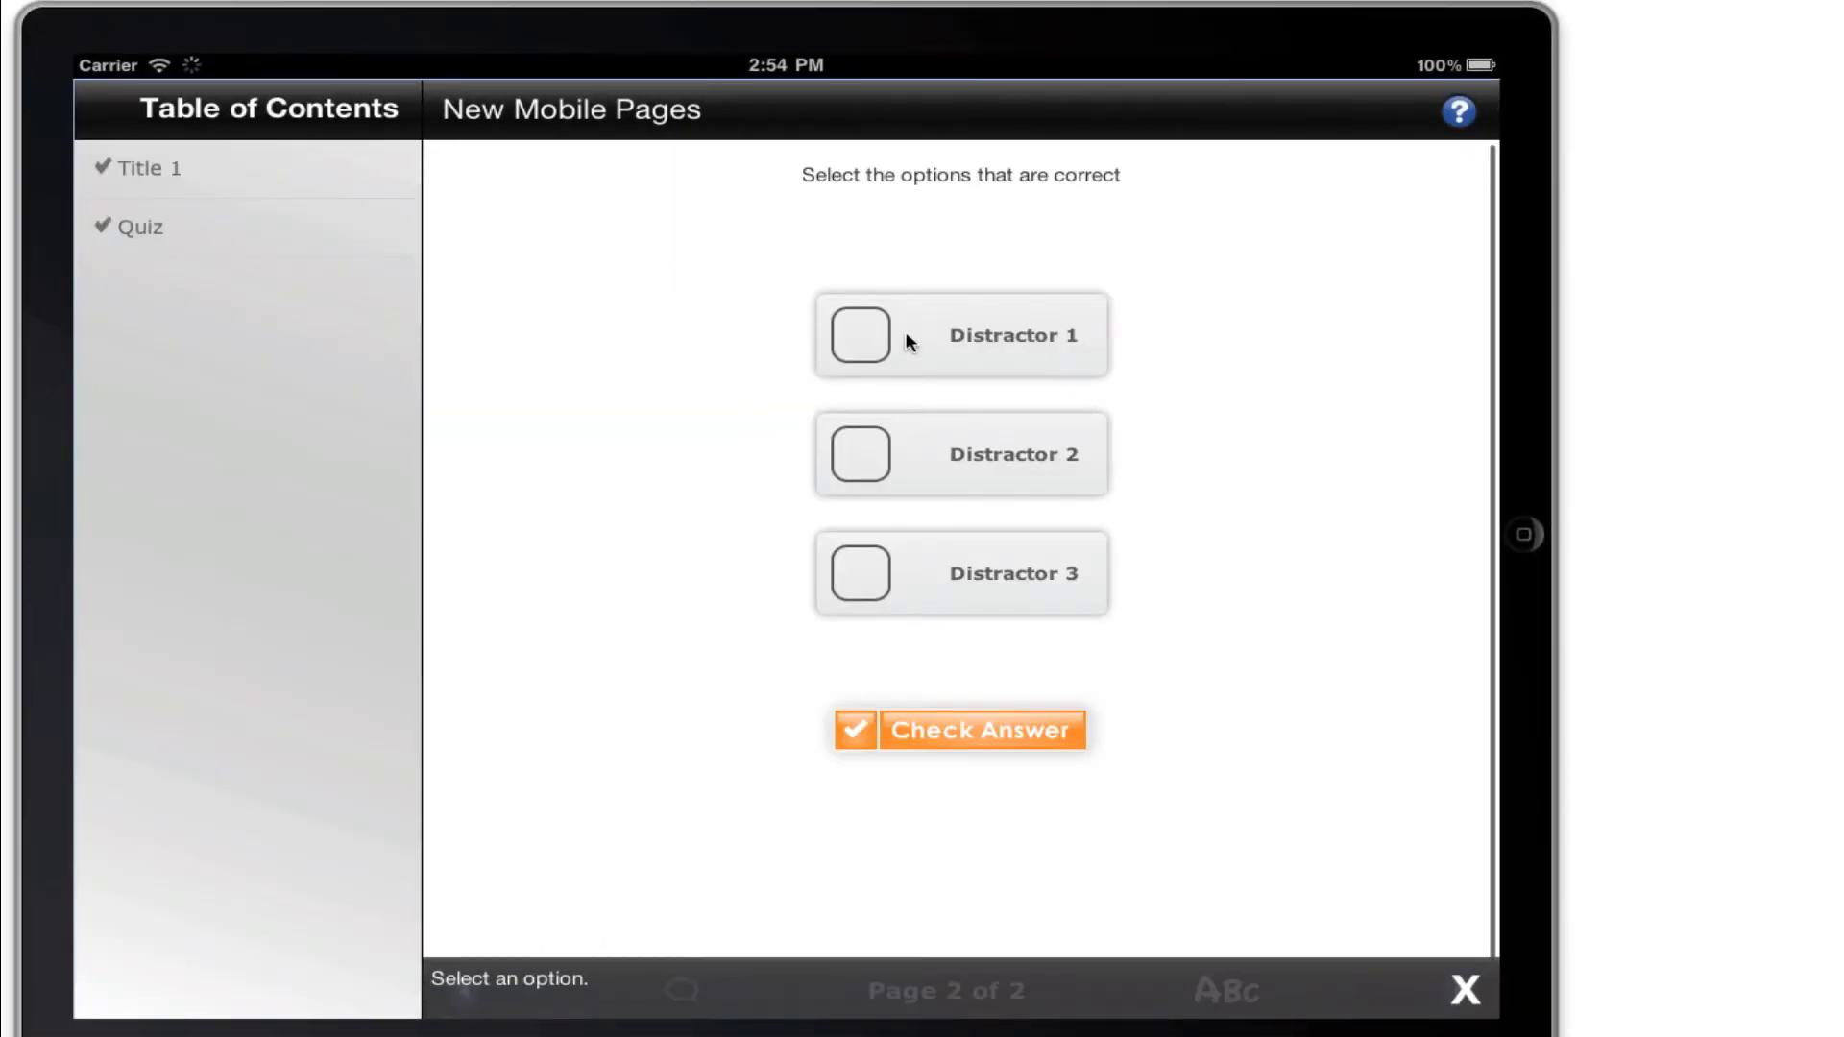
Answer the previewed question with Distractor 1 and Distractor 3, check the answer and close the feedback.
left_click(859, 335)
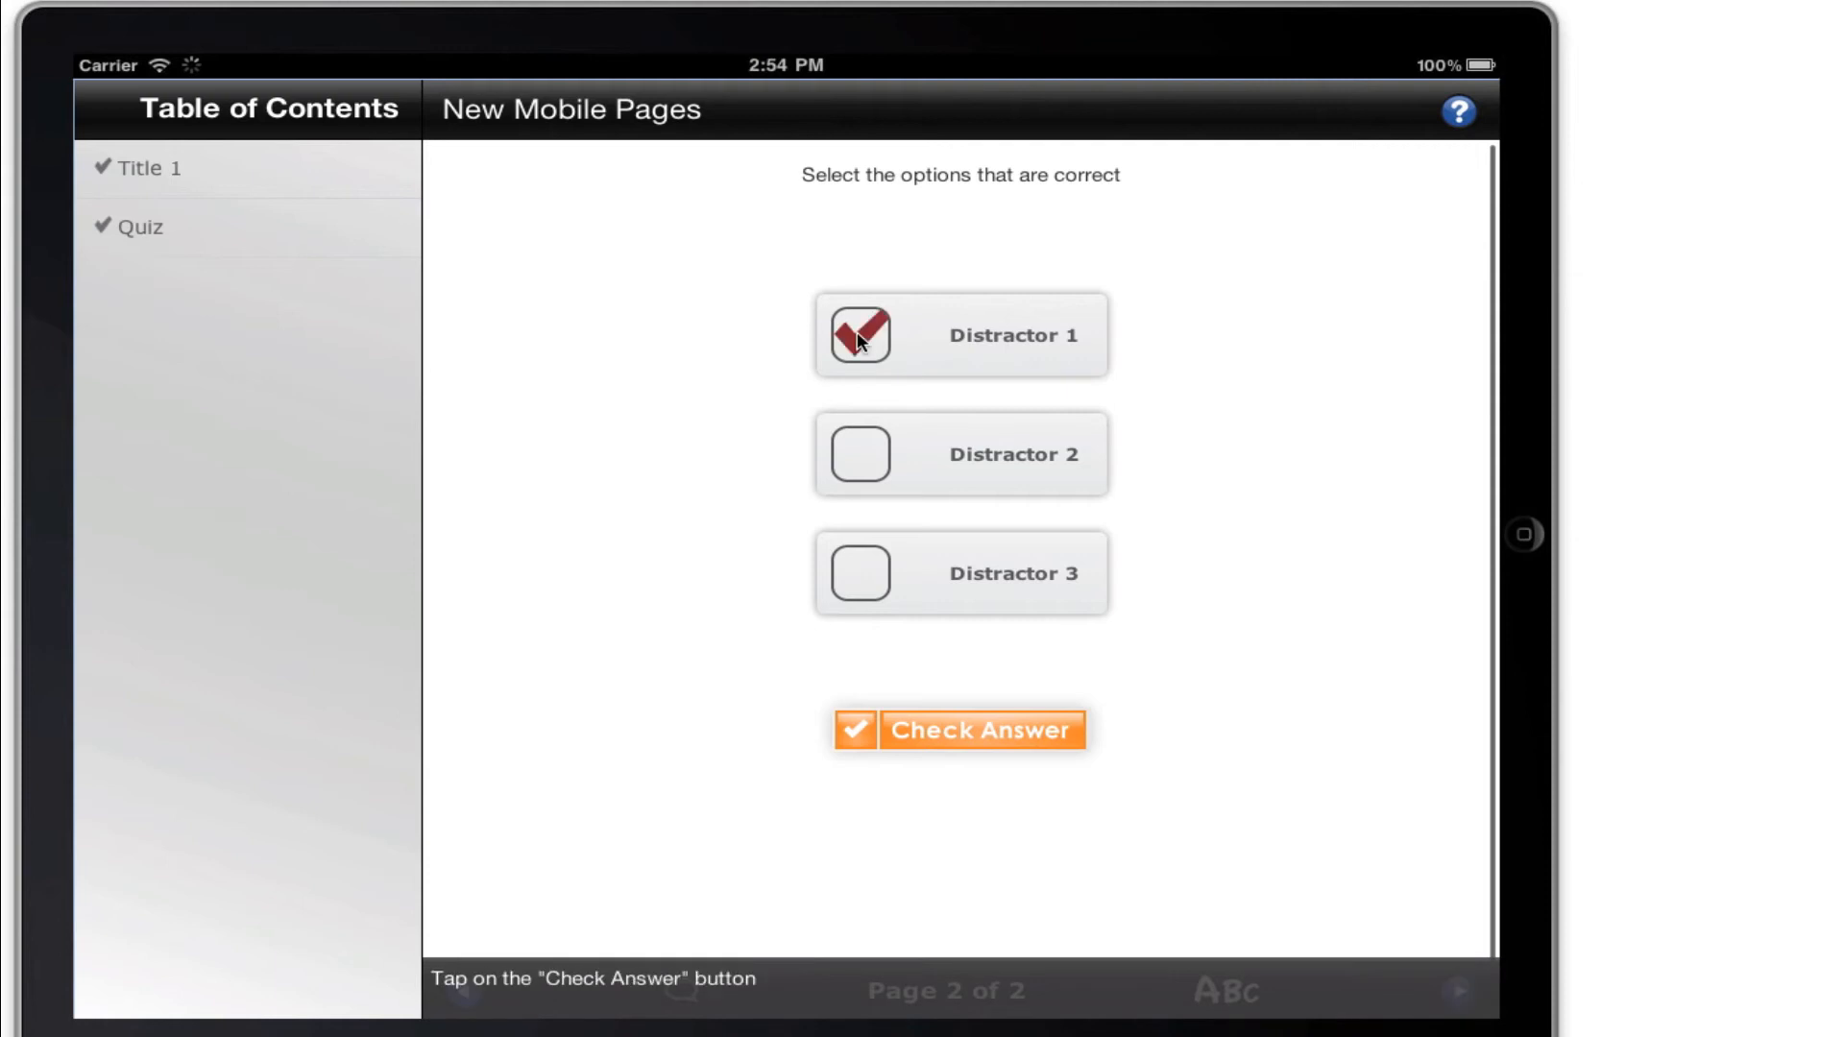
left_click(865, 577)
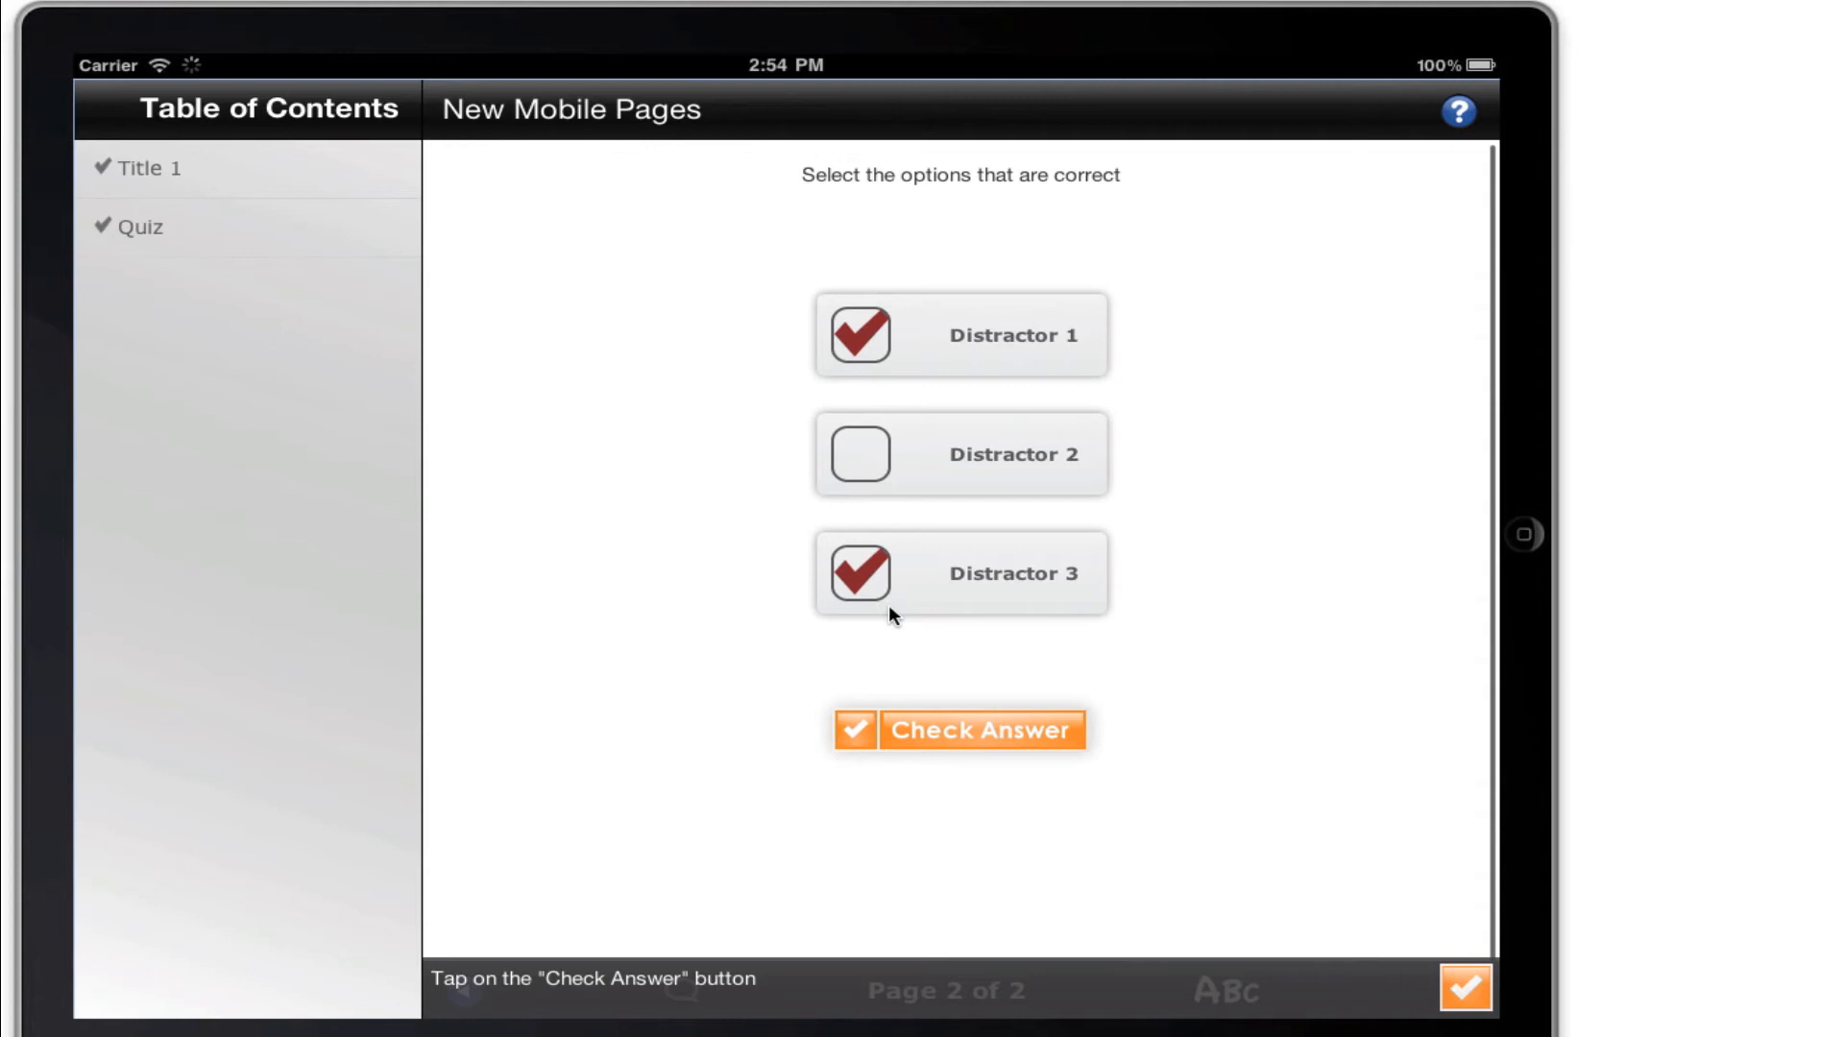
left_click(911, 727)
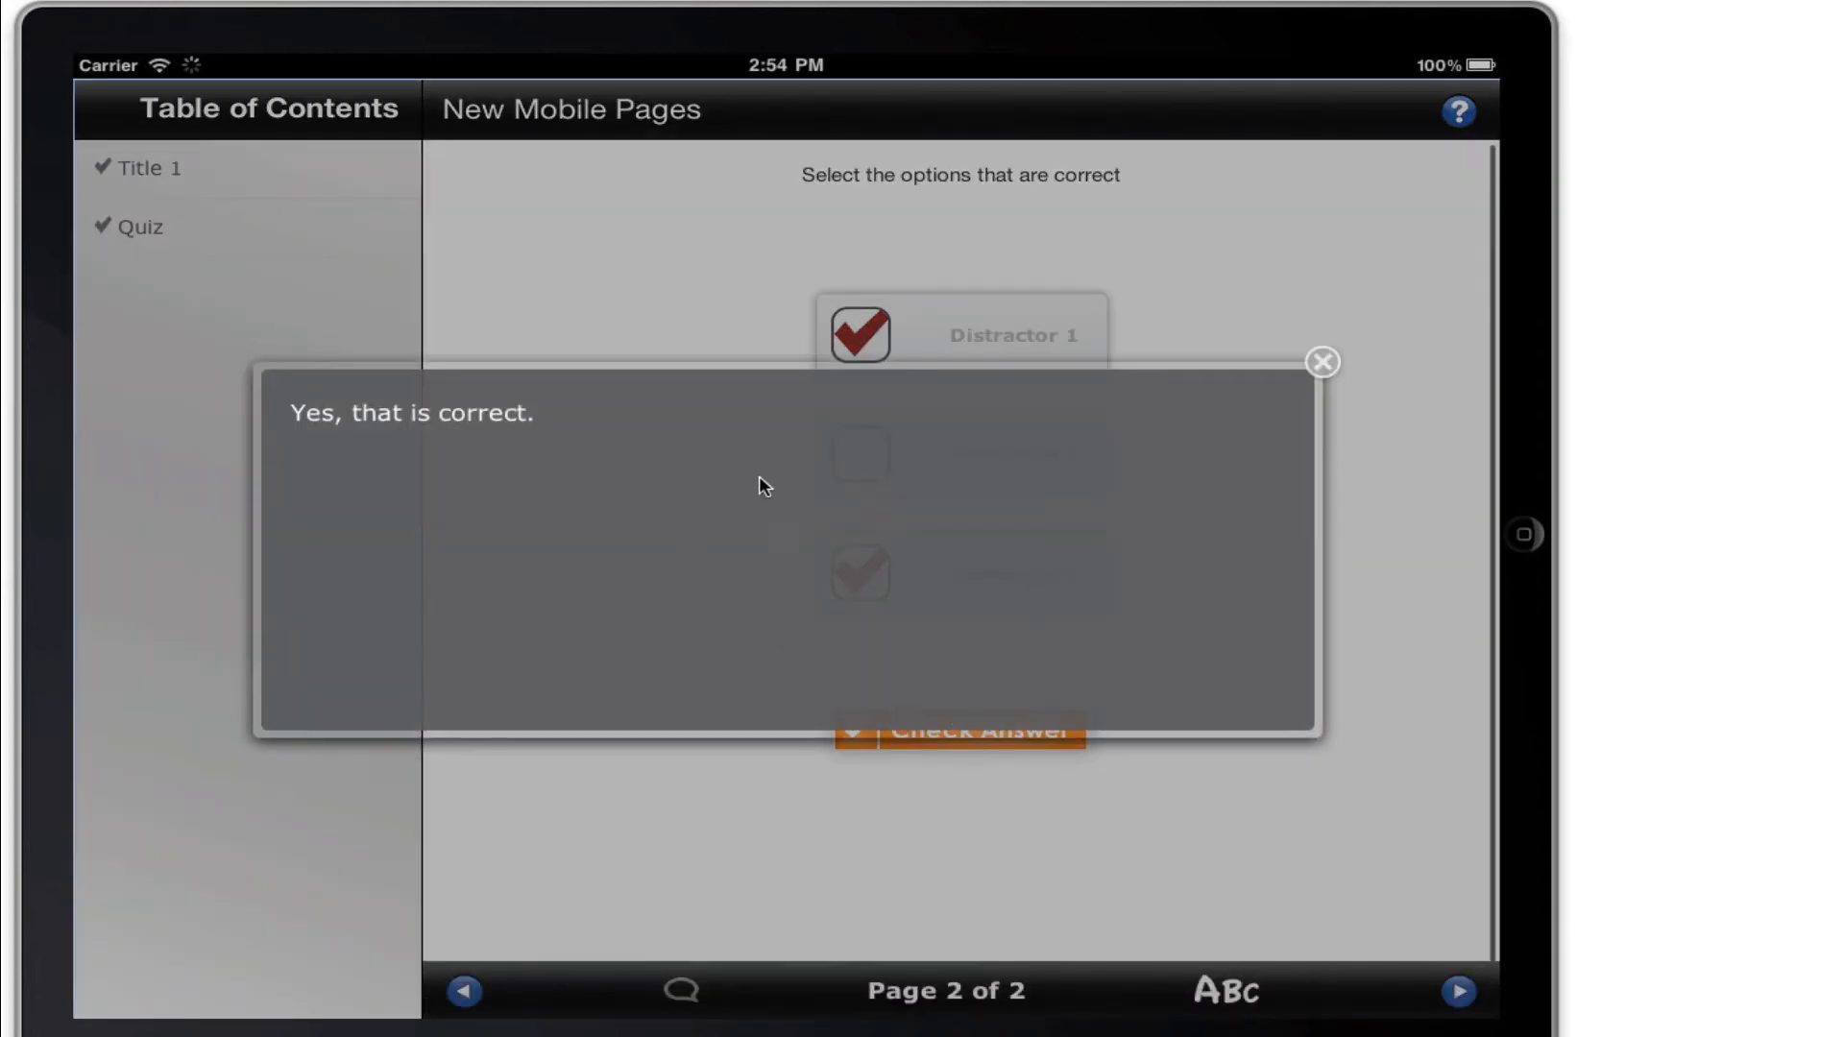
left_click(1323, 362)
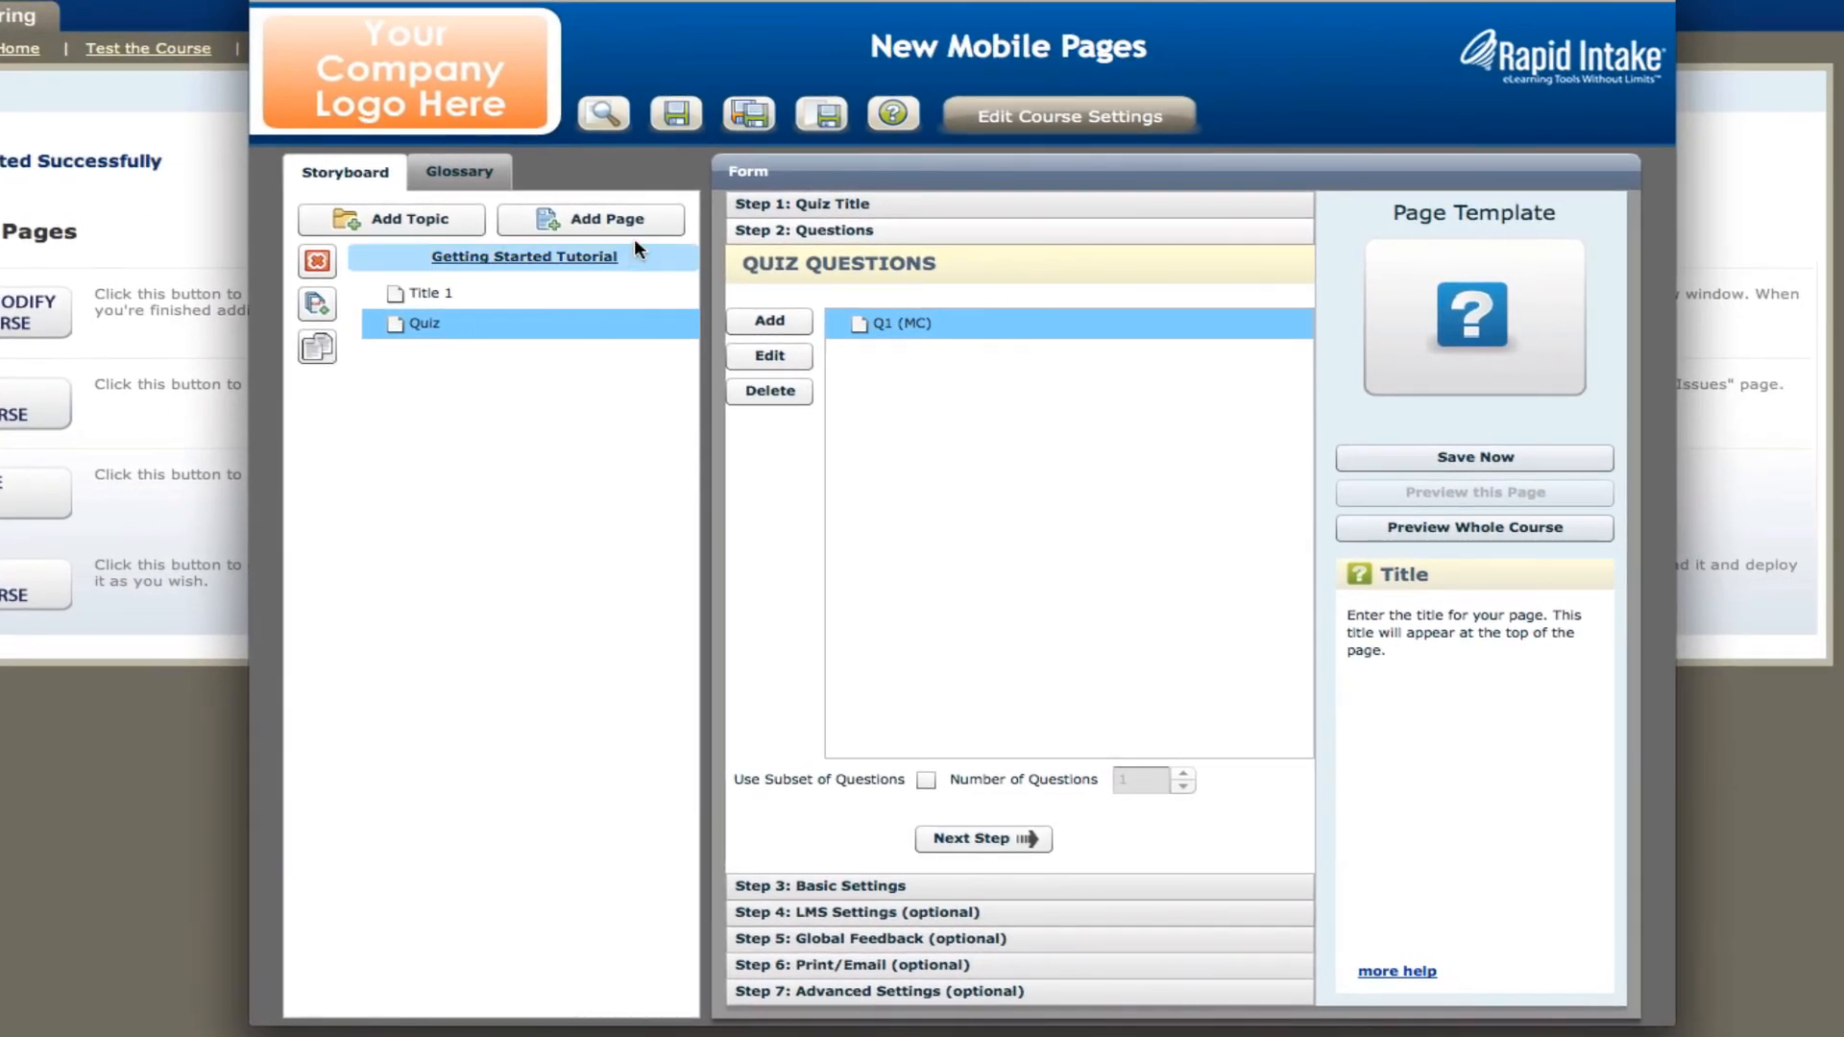
Add a Definitions page from the Other category and title it "Page Sample".
left_click(643, 222)
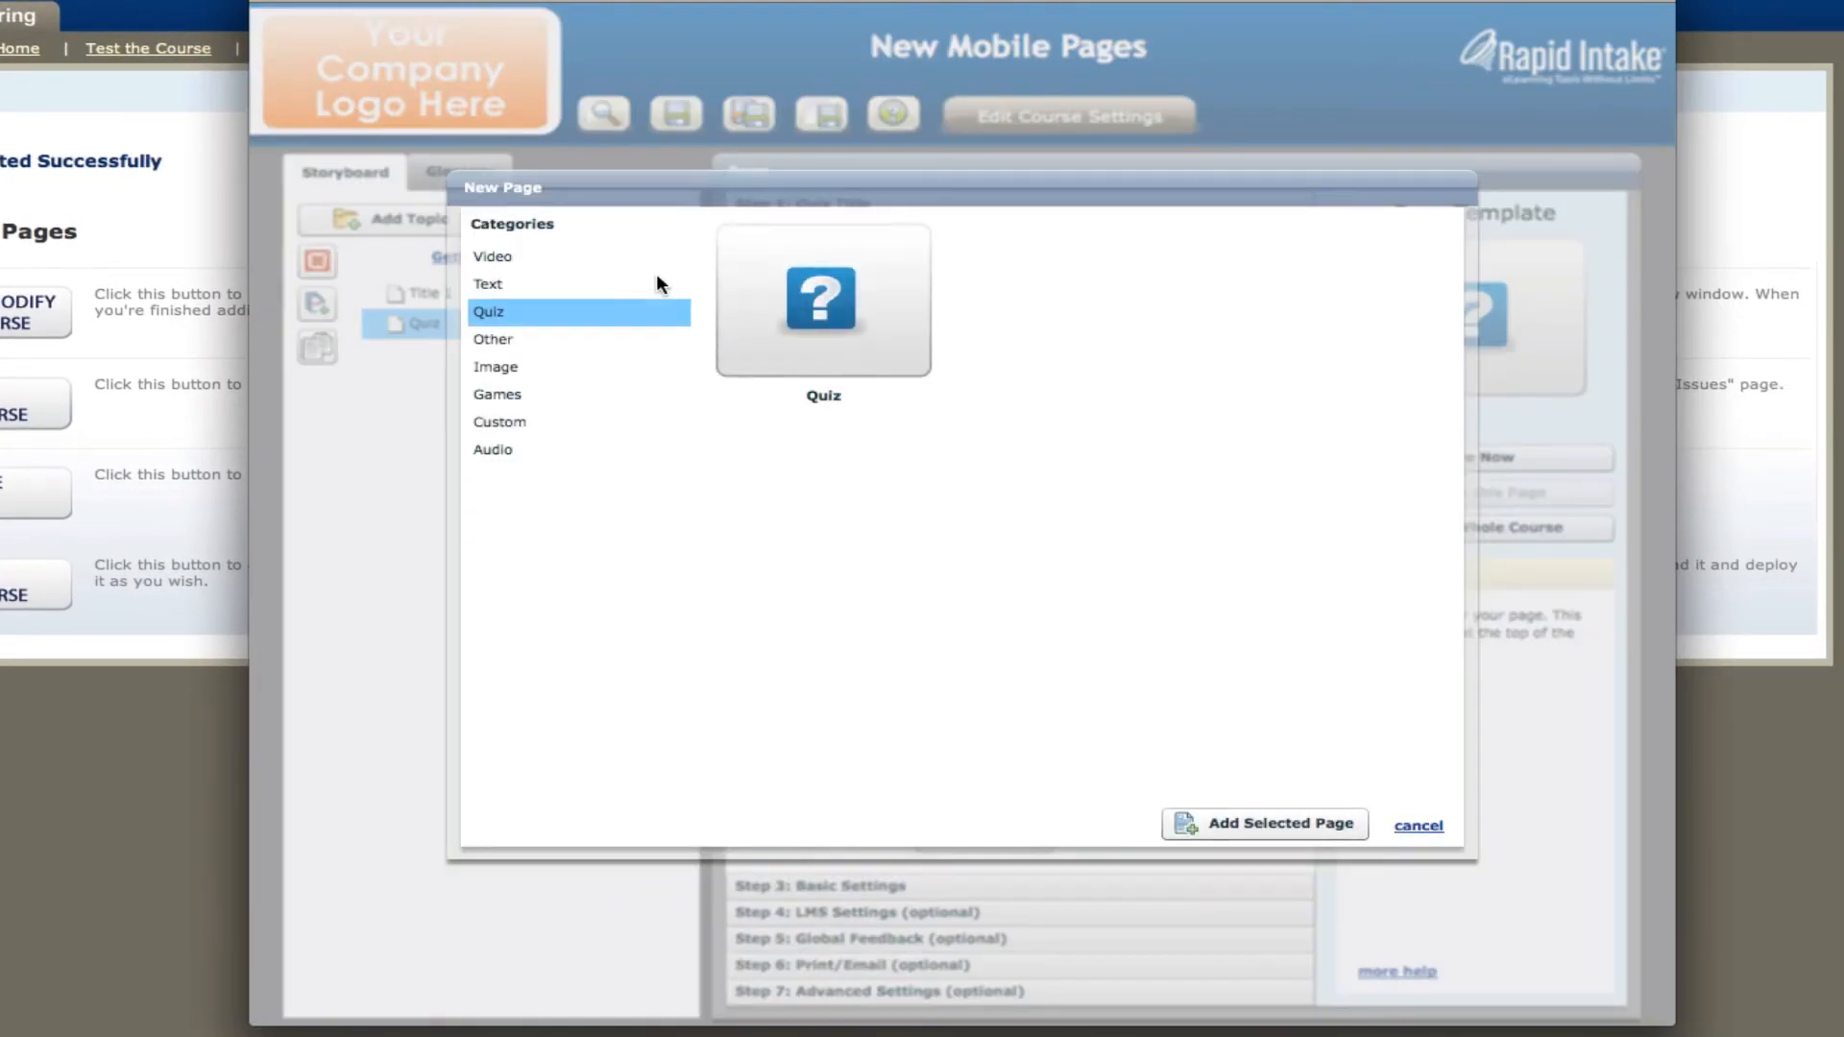
left_click(529, 339)
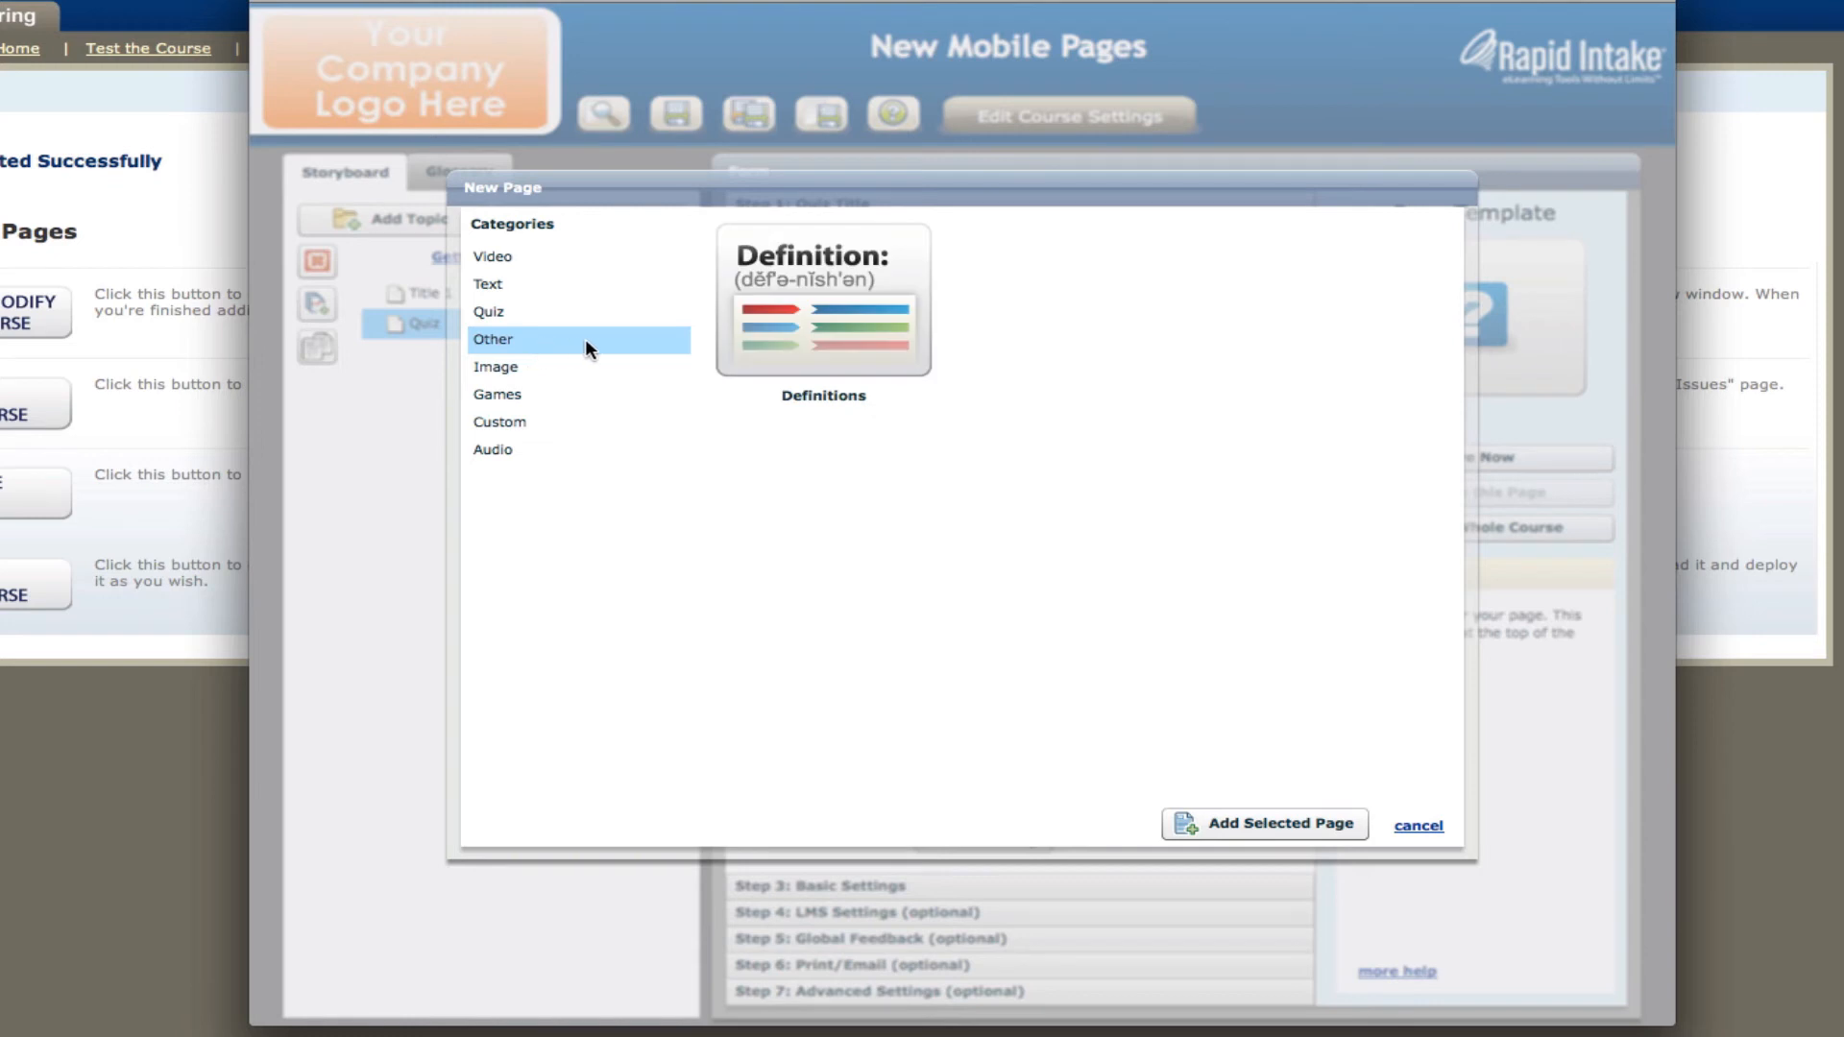
left_click(834, 303)
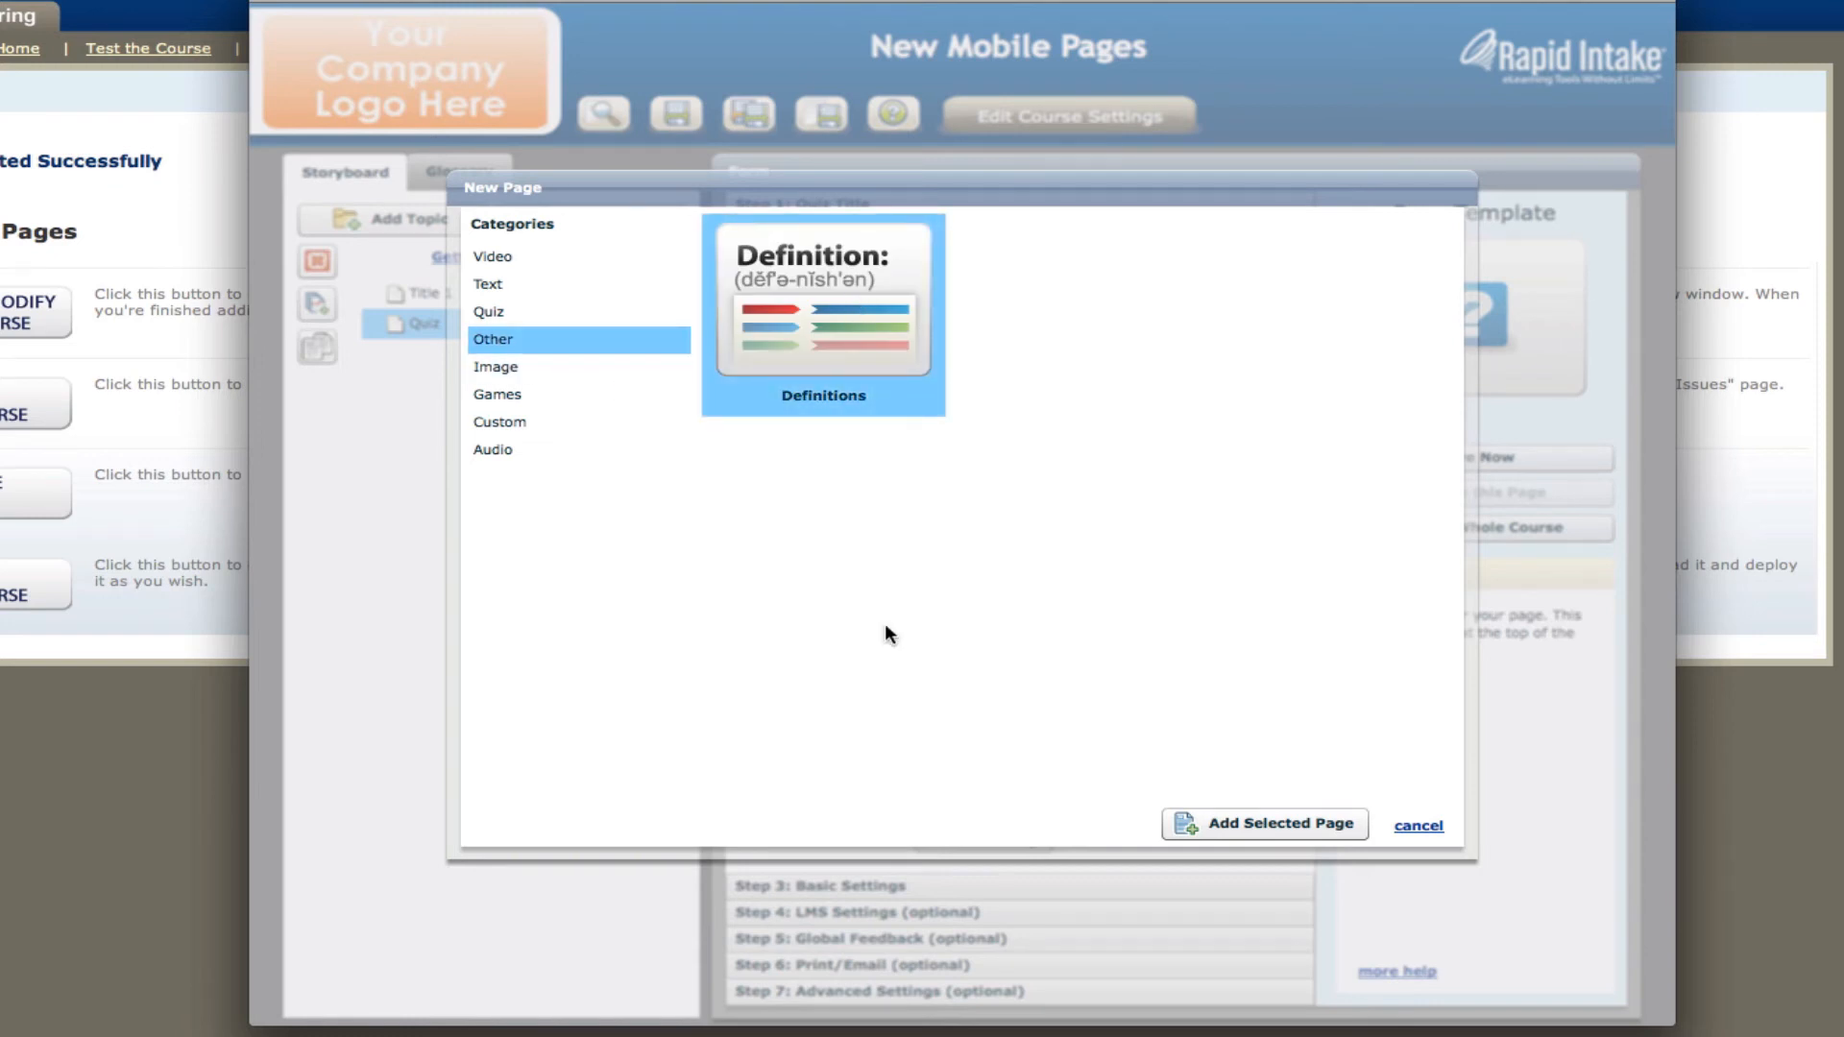
left_click(1225, 819)
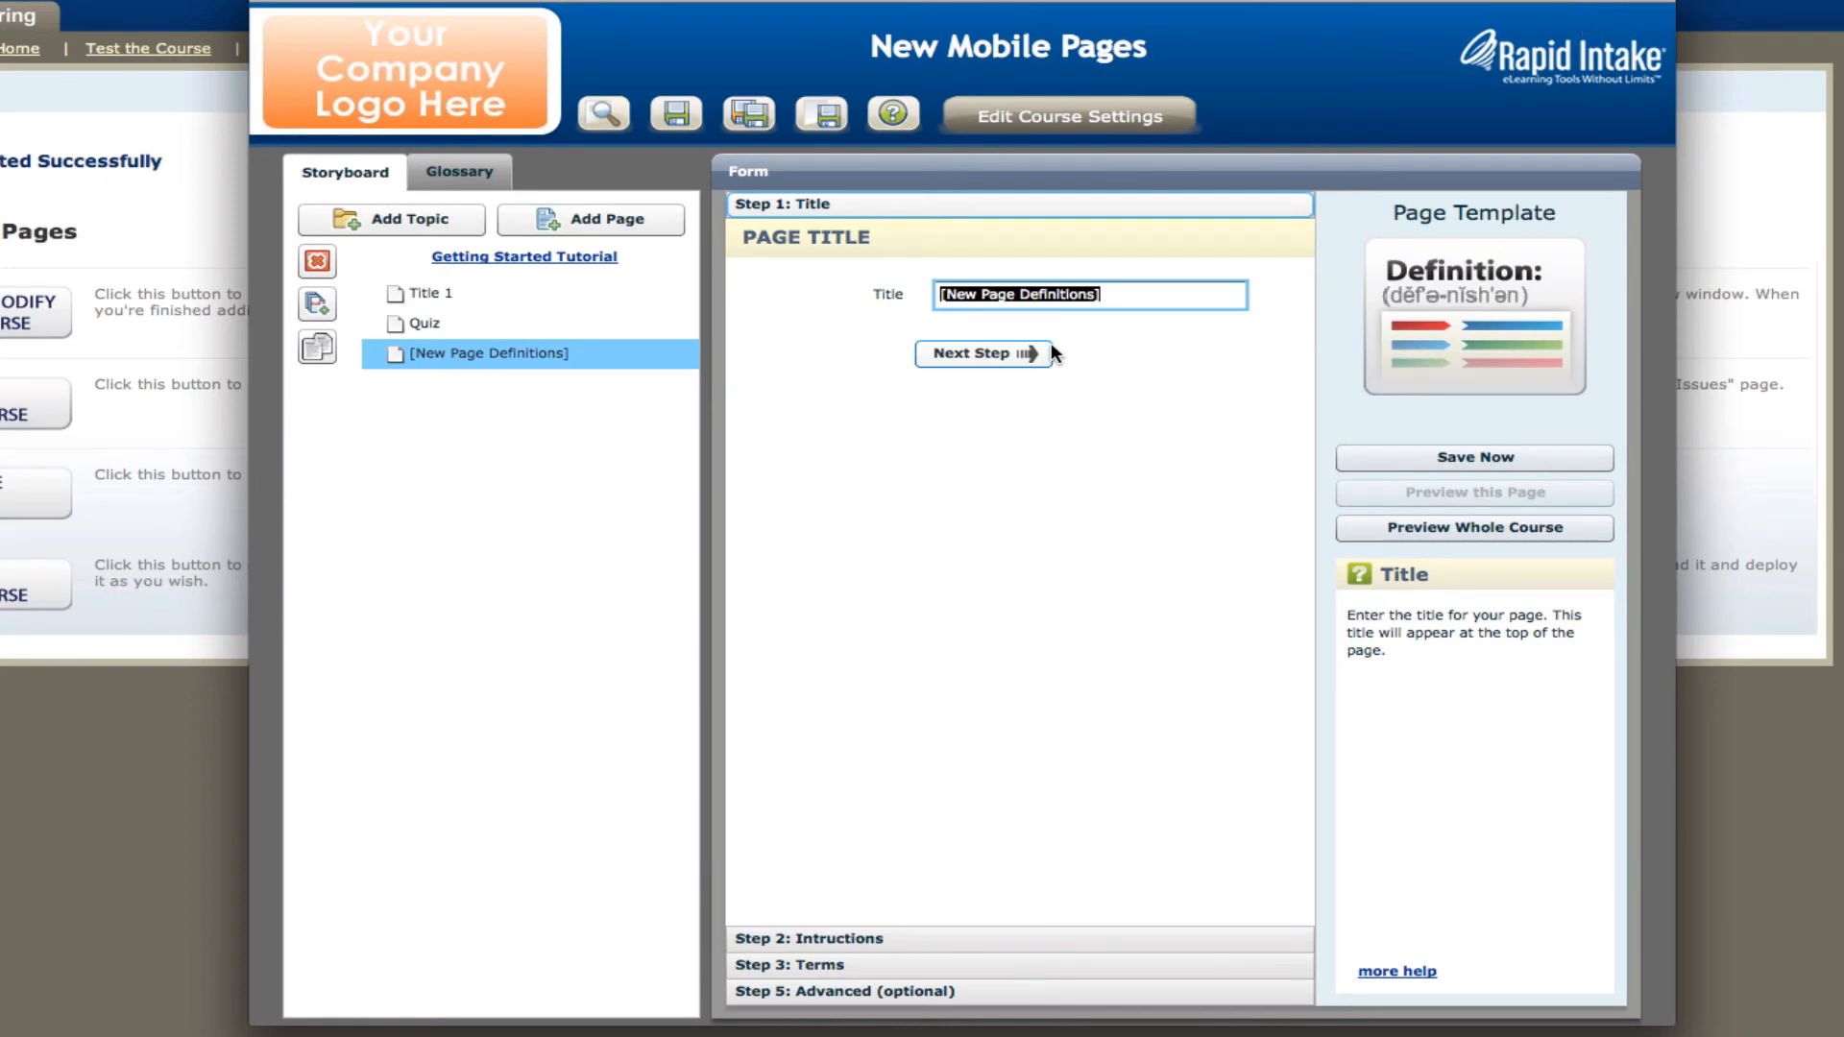
type("Page Sample")
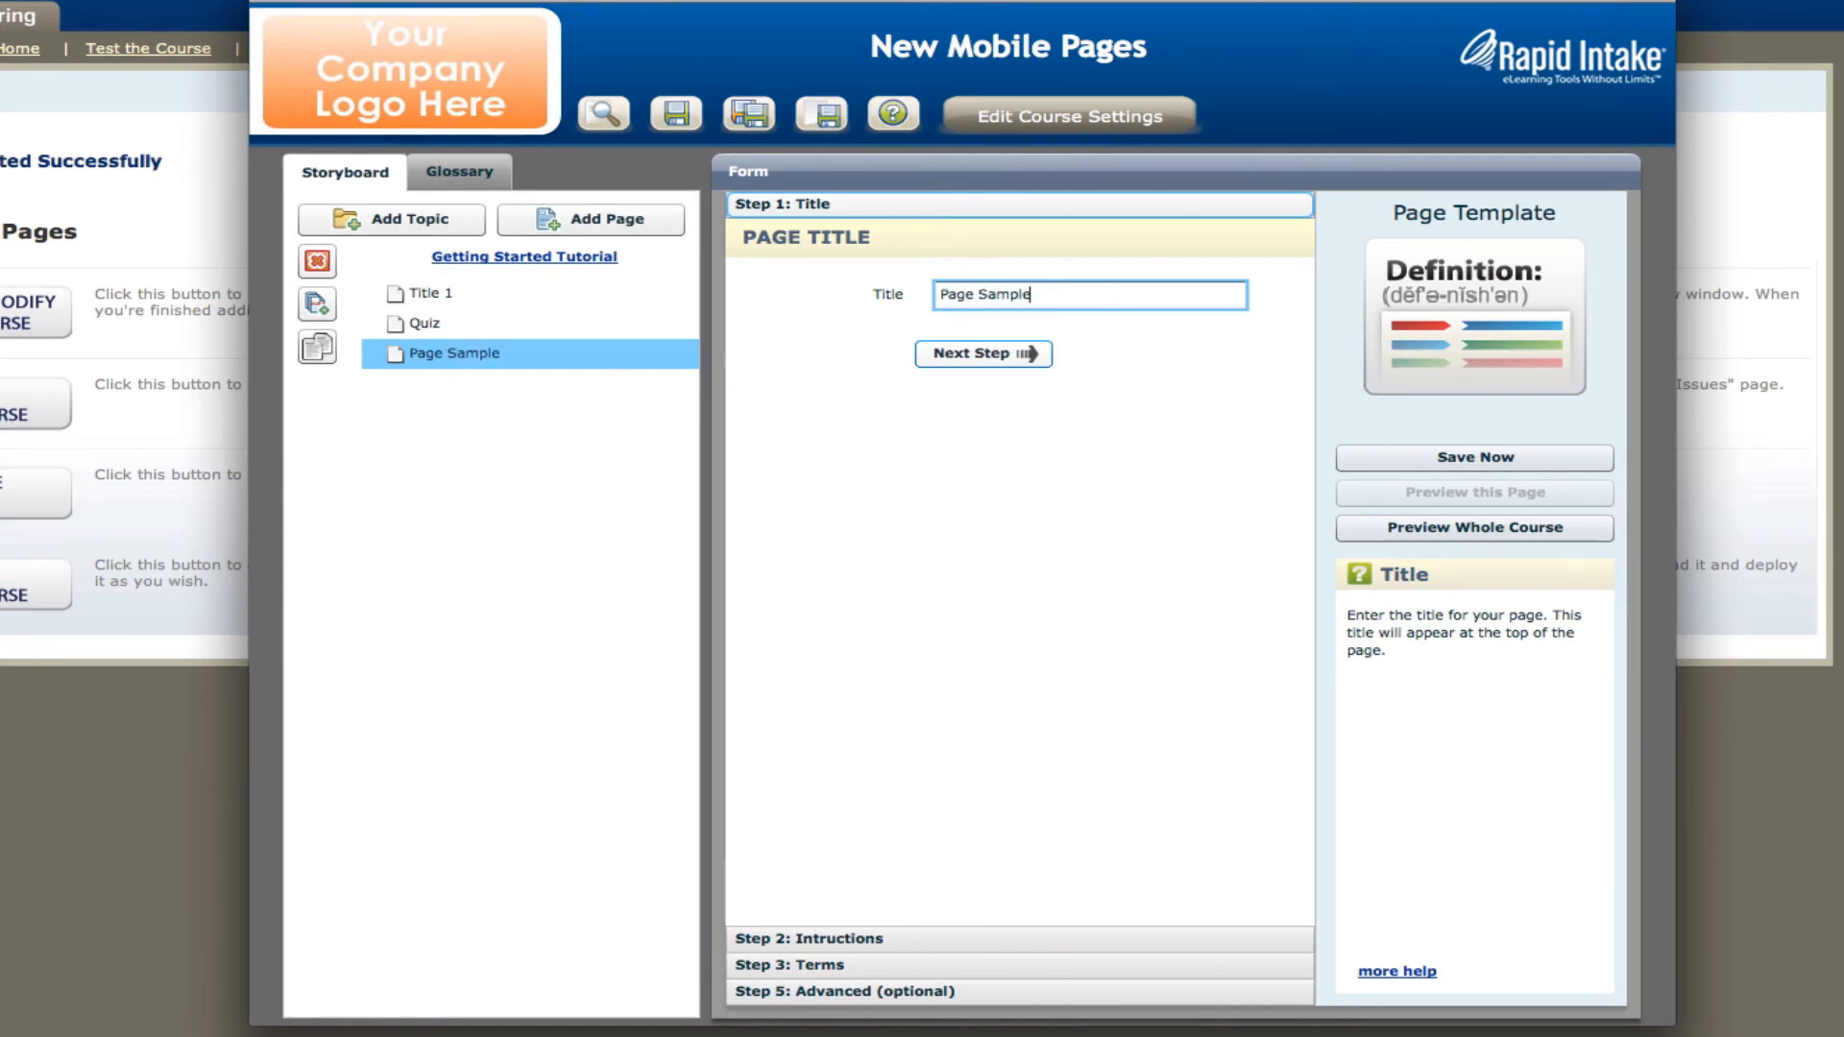
key("Return")
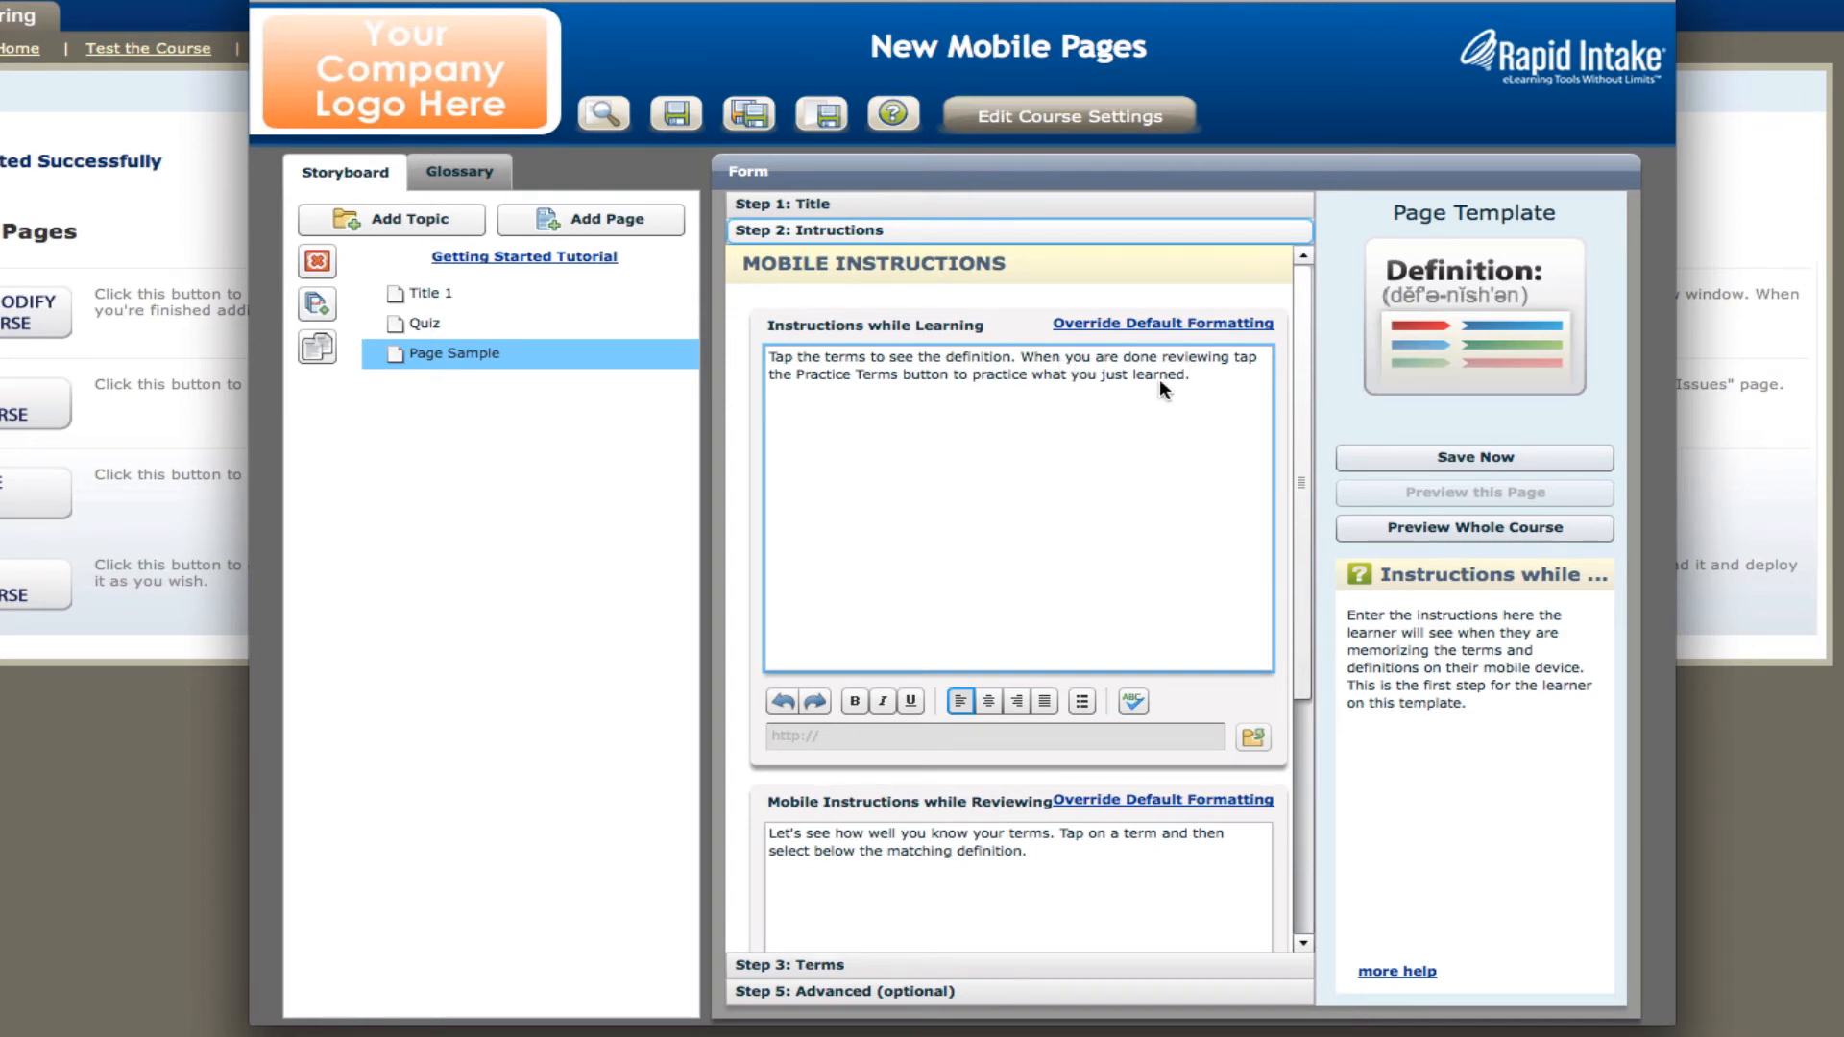
Keep the default instructions and enter "Term 1" with definition "Def 1" and "Term 2" with definition "Def 2".
scroll(1300, 313, "down", 5)
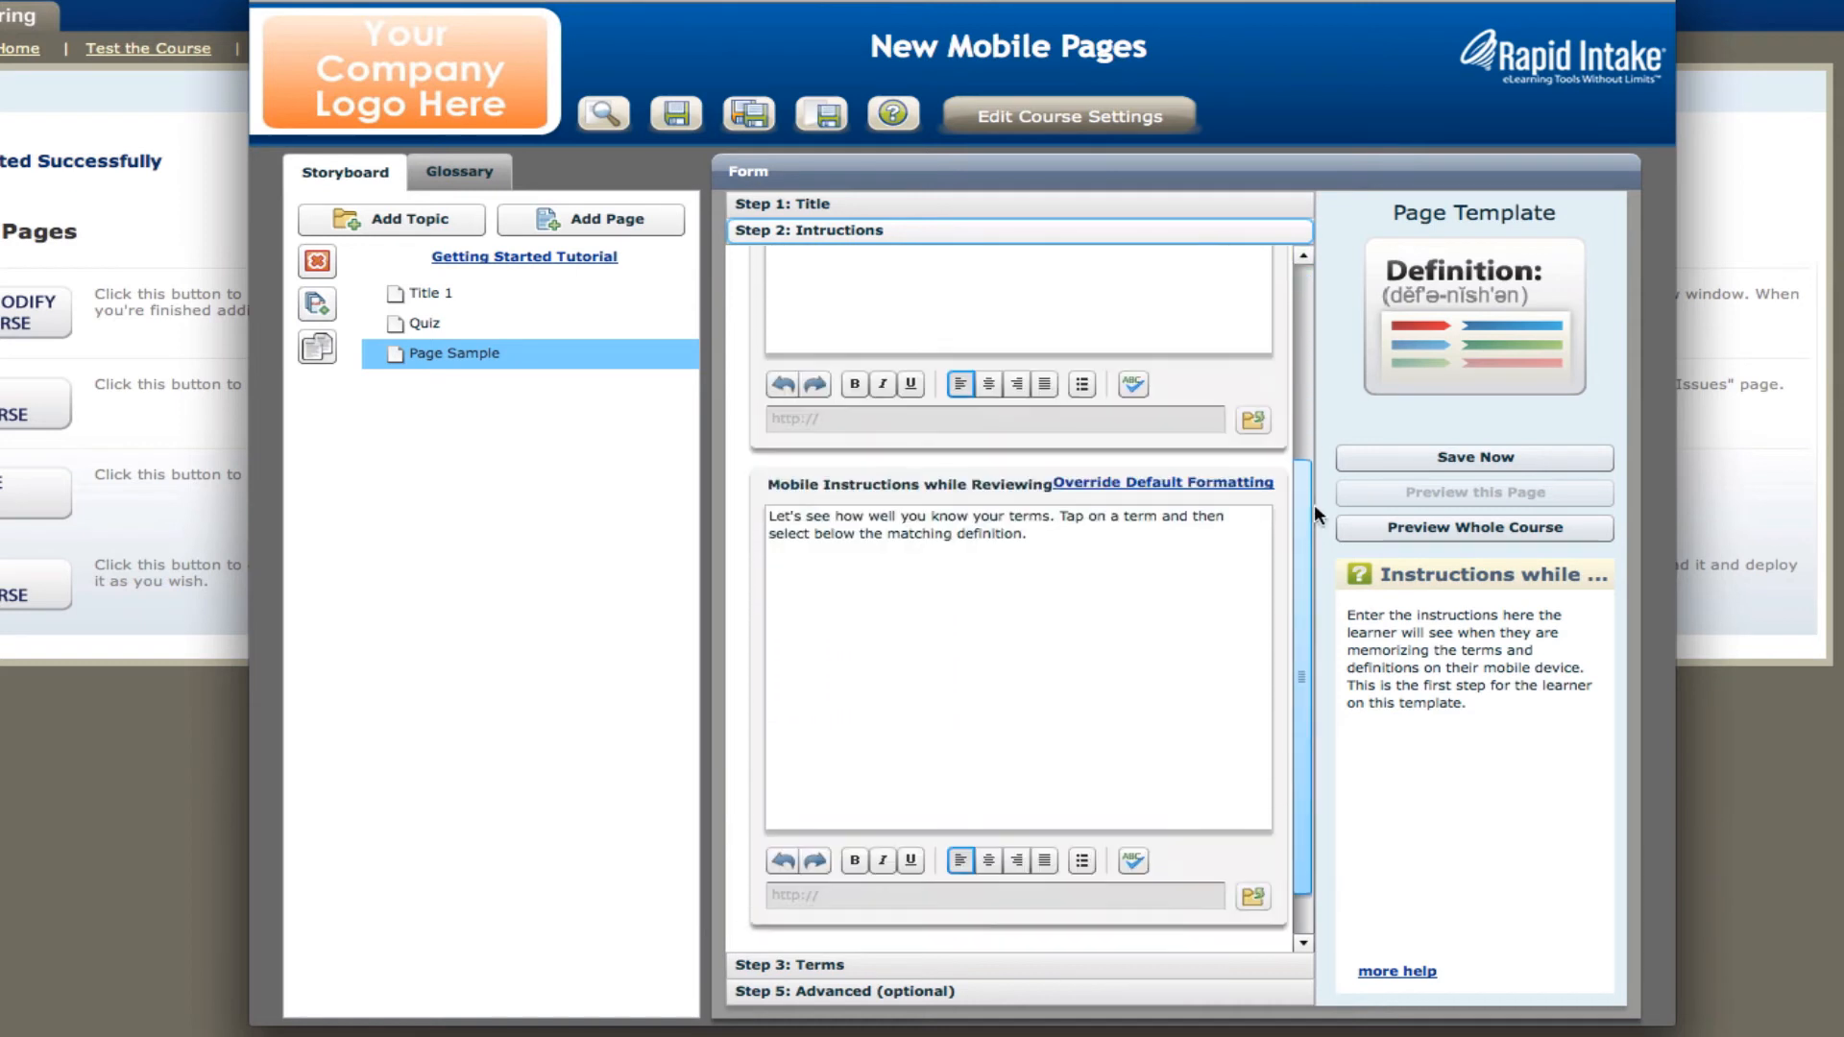
left_click(1012, 915)
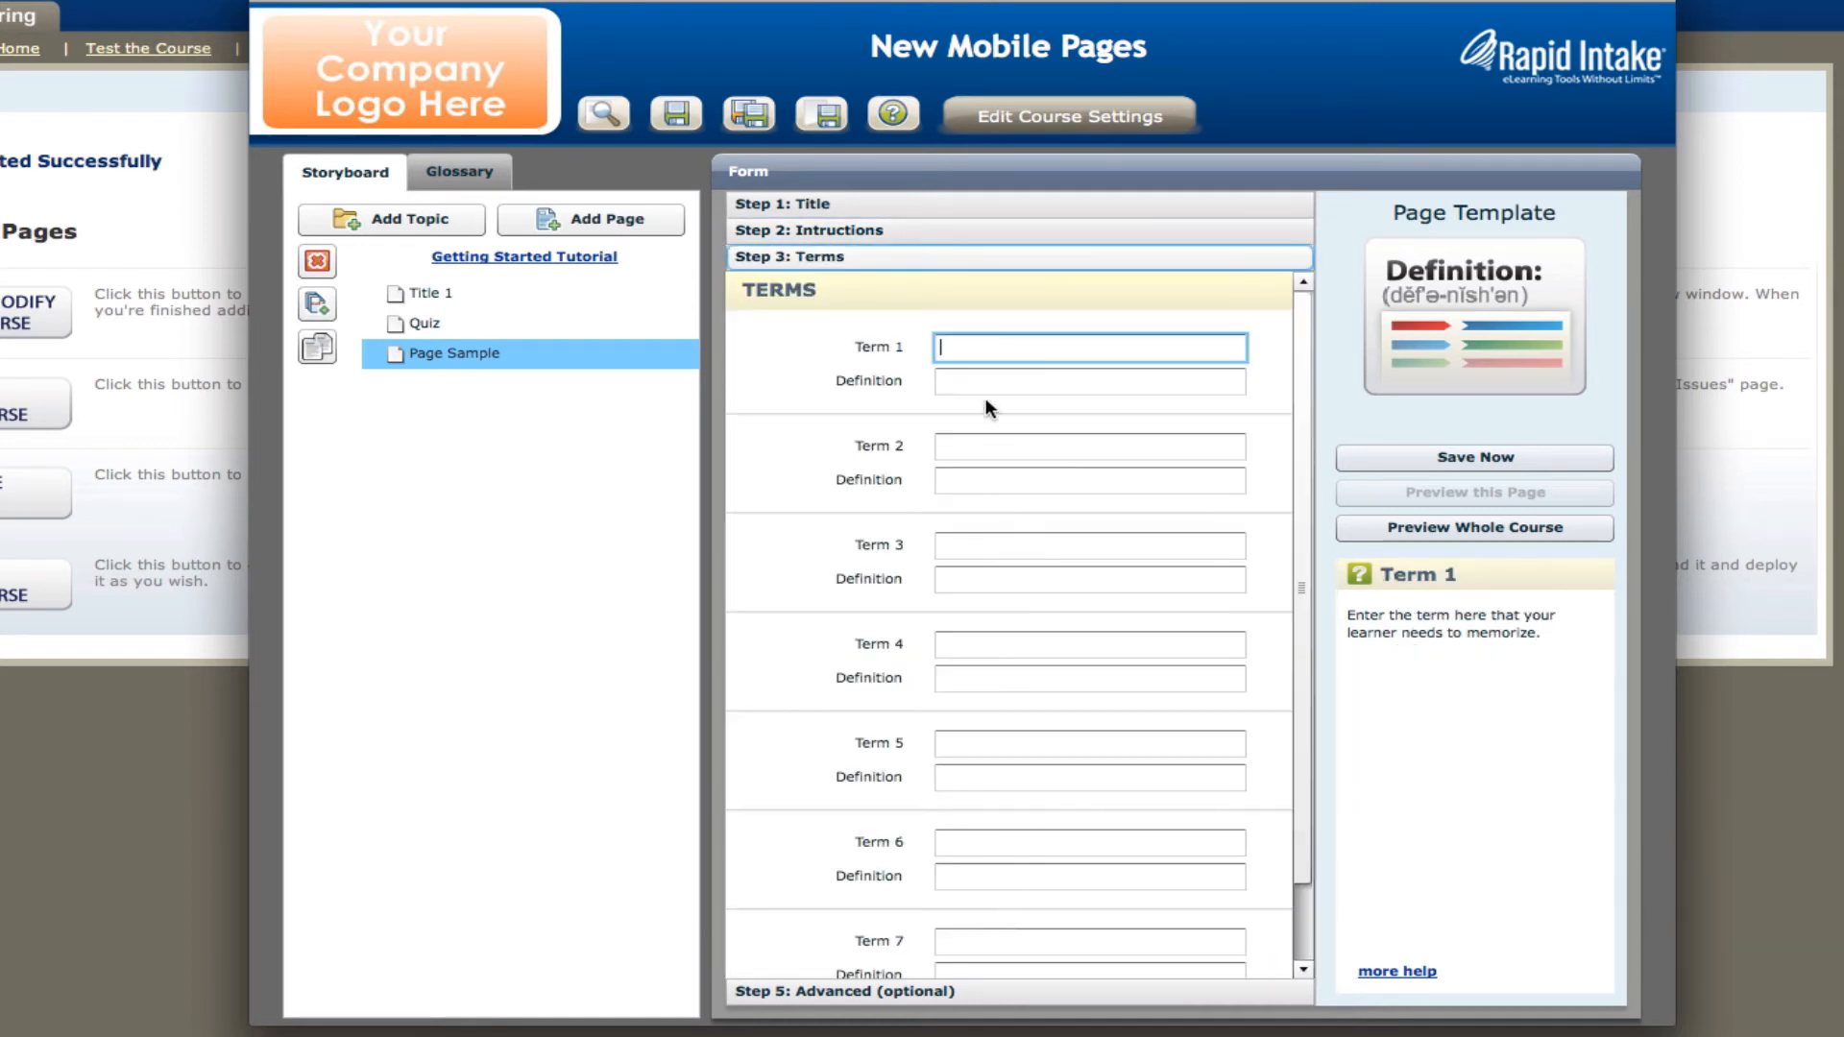
type("Term")
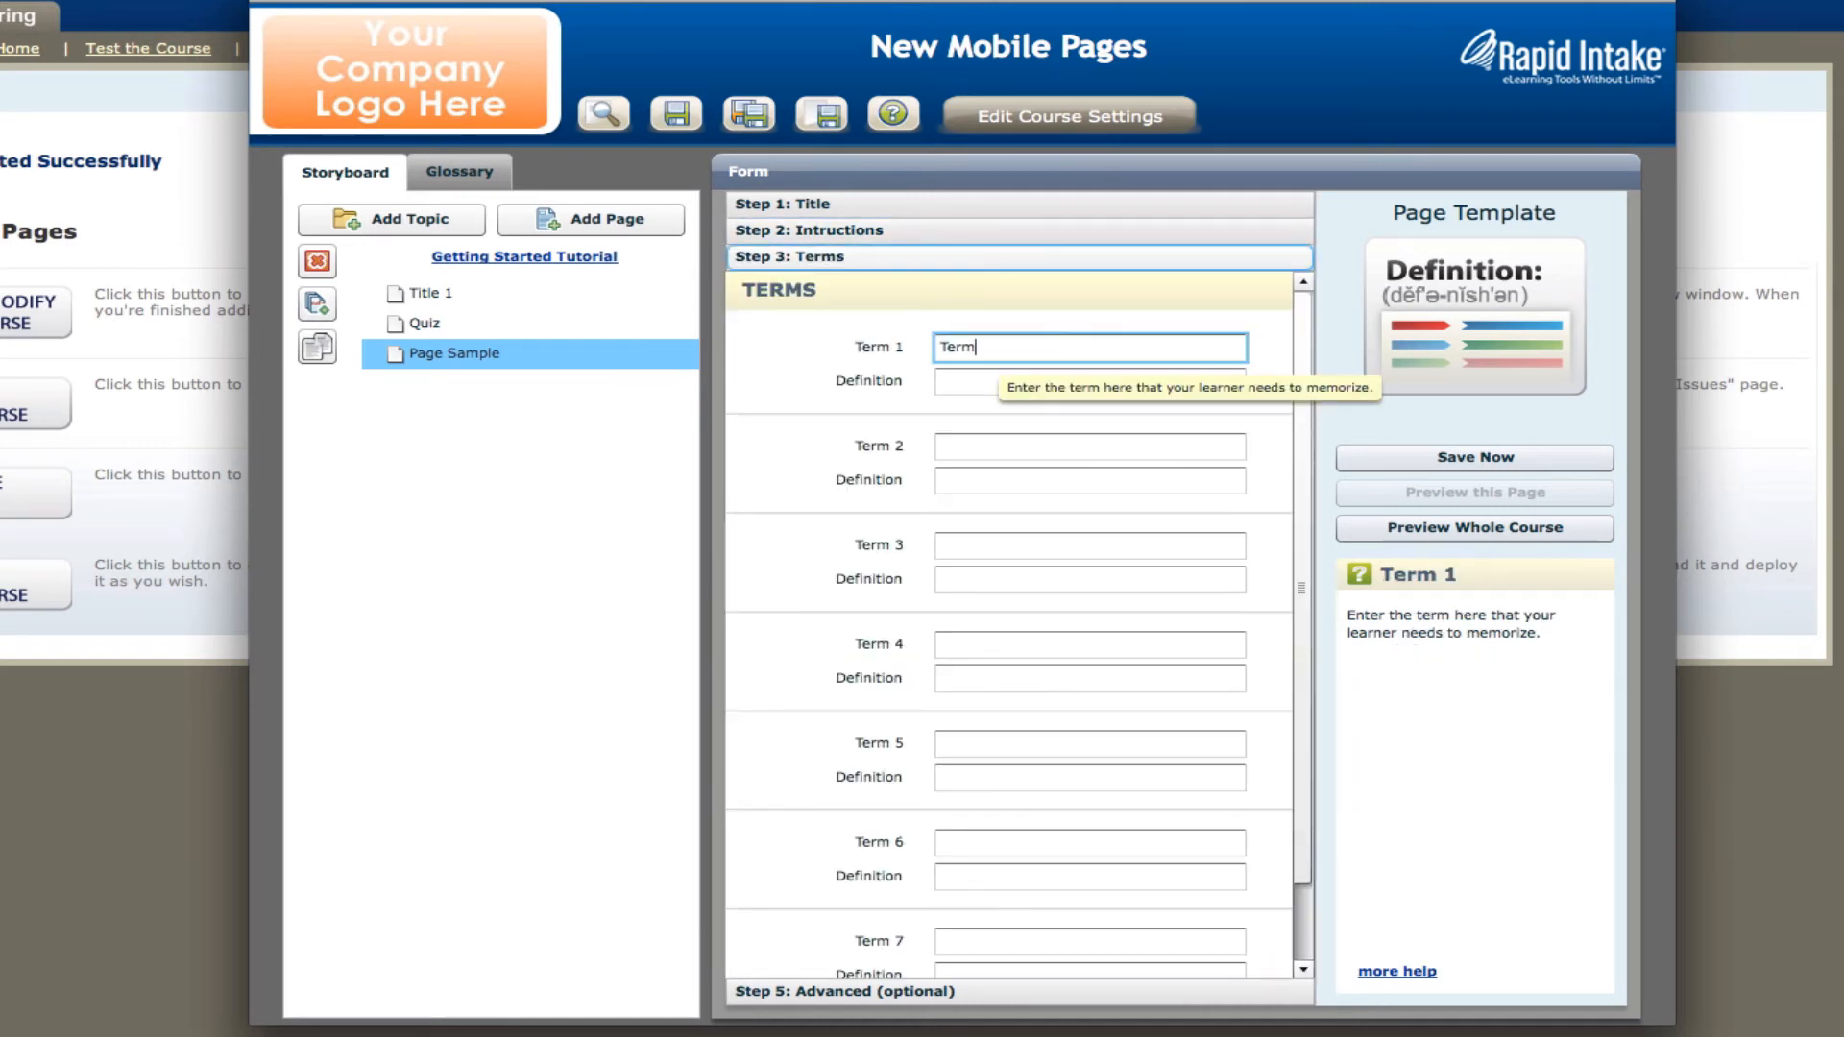
type(" 2")
key("Tab")
type("Def")
key("Tab")
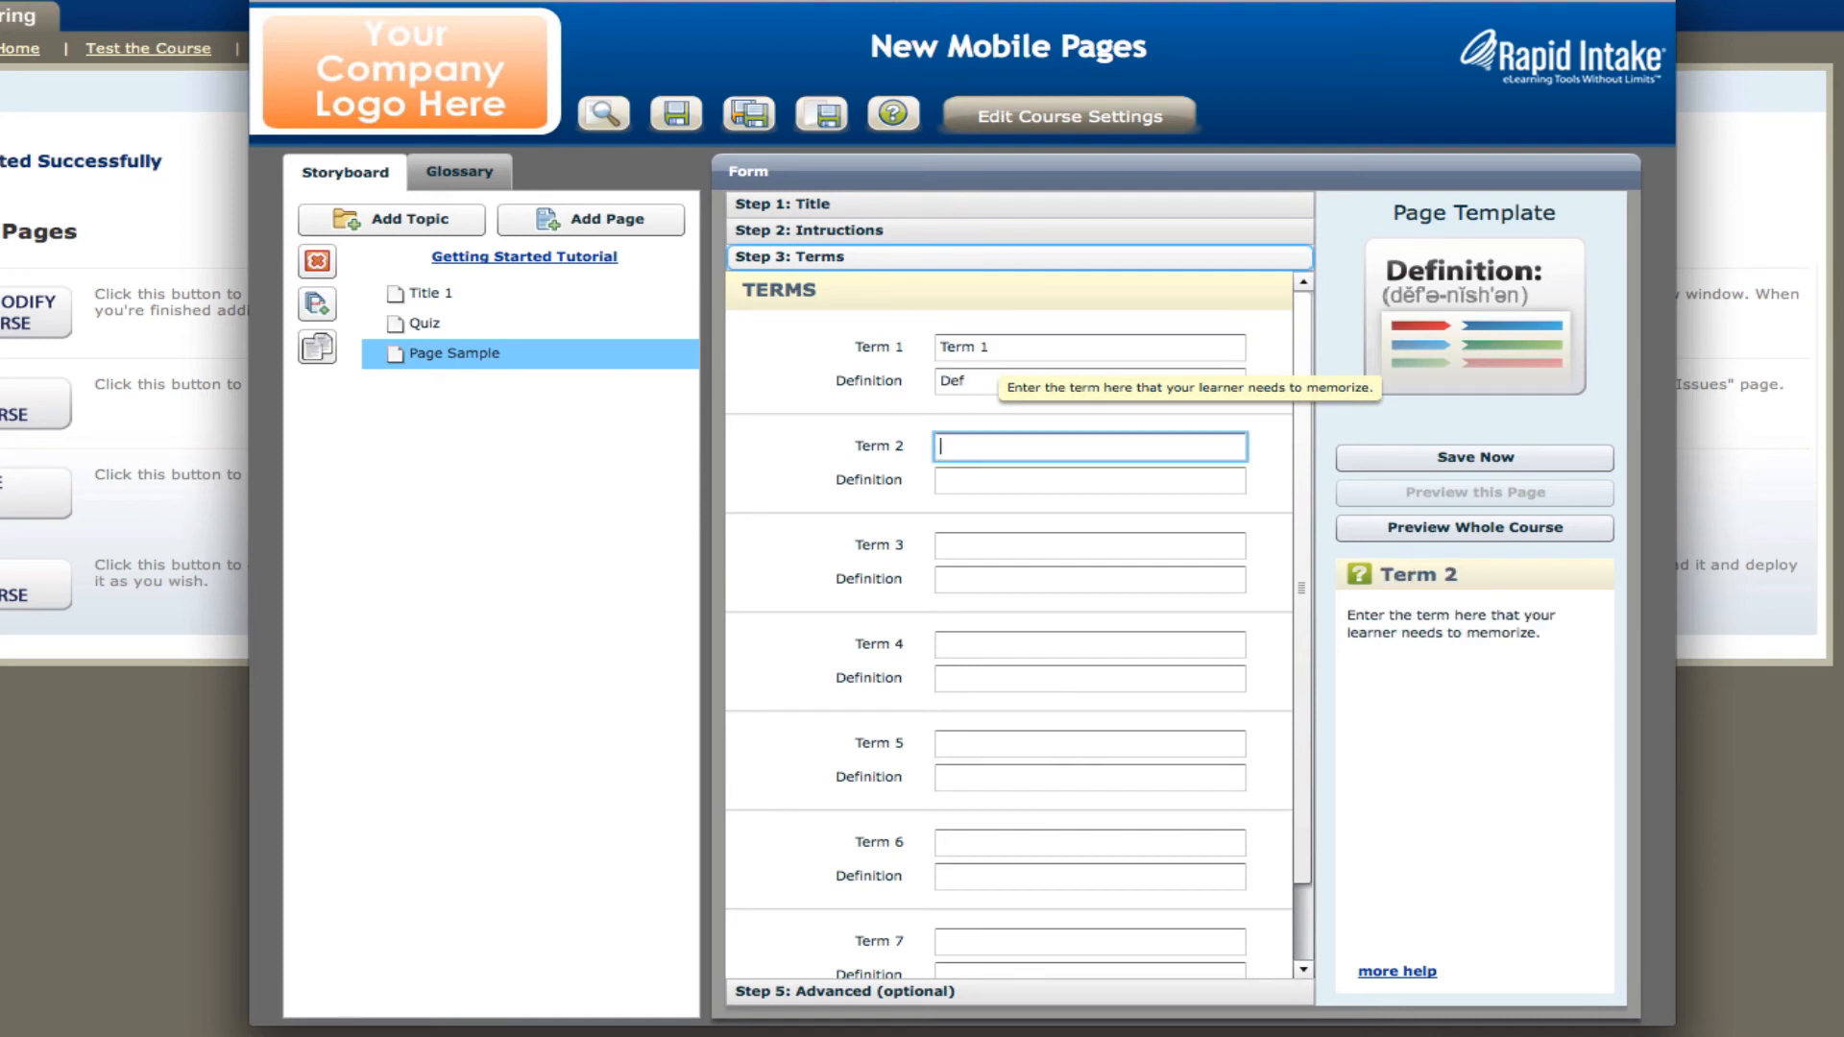
left_click(993, 375)
type("1")
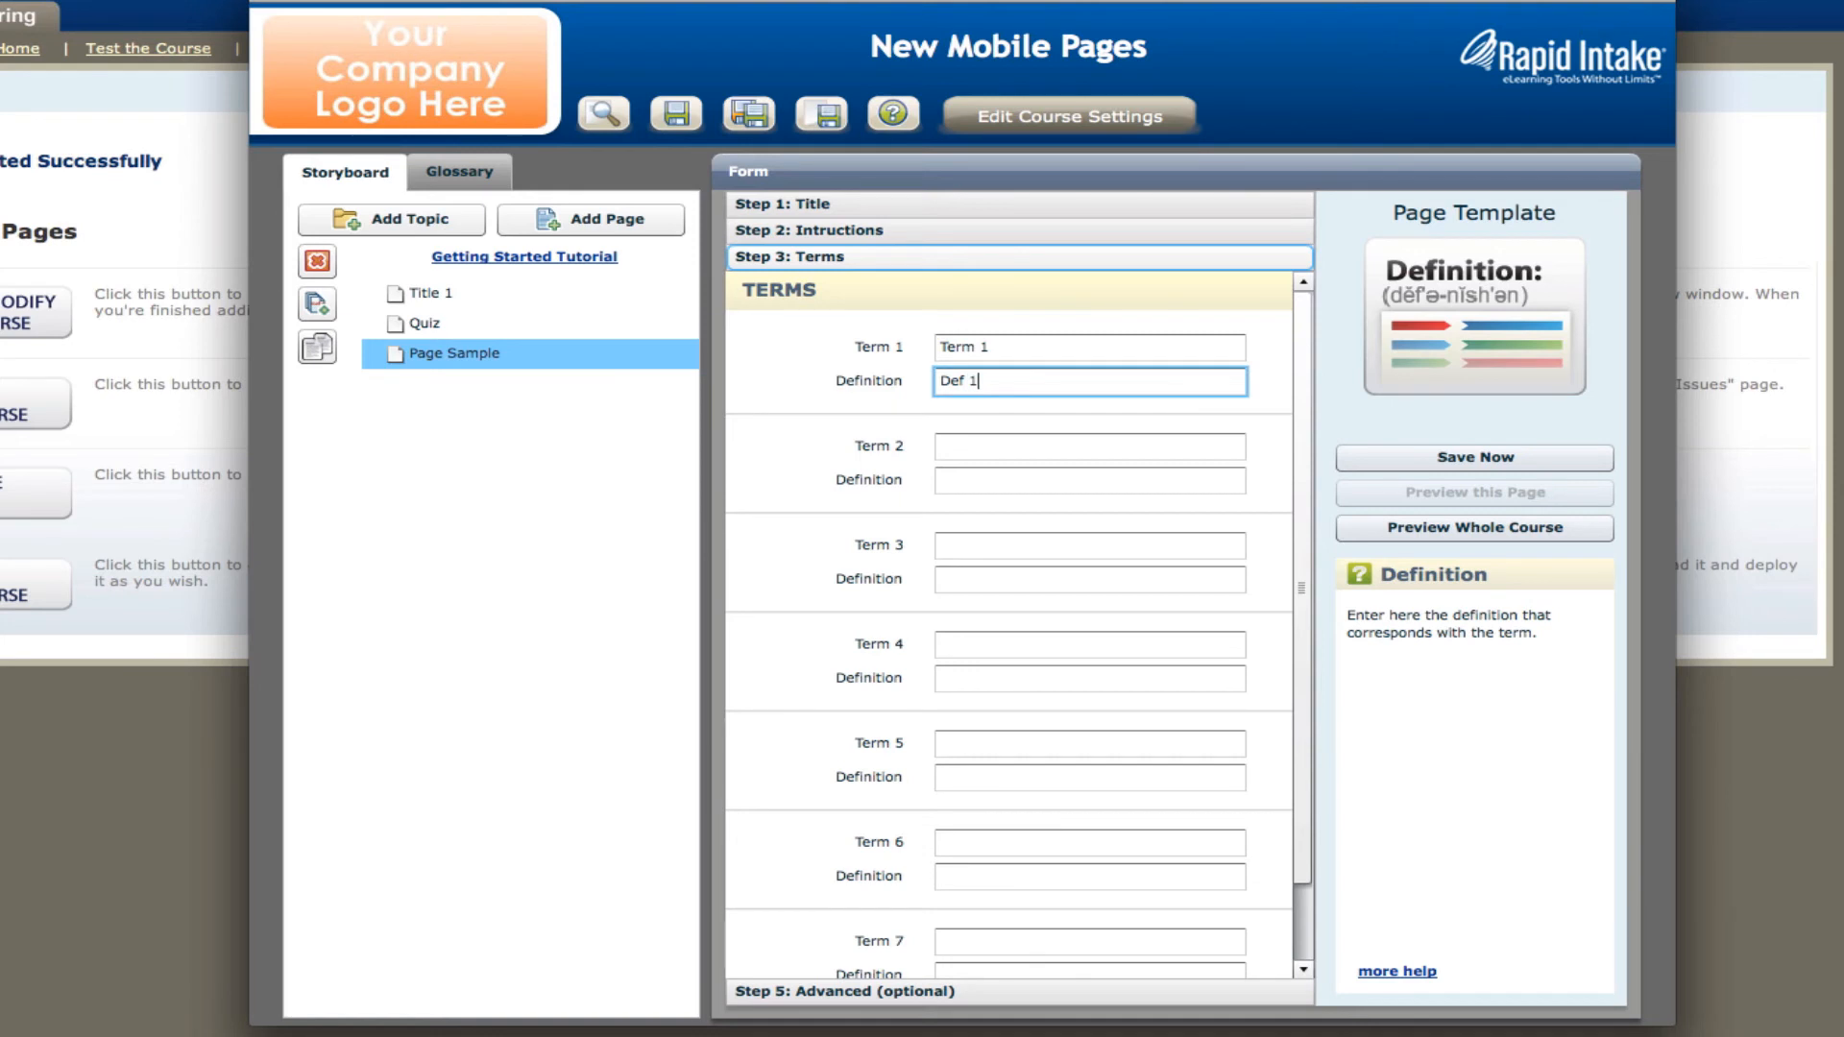
left_click(995, 447)
type("Term 2")
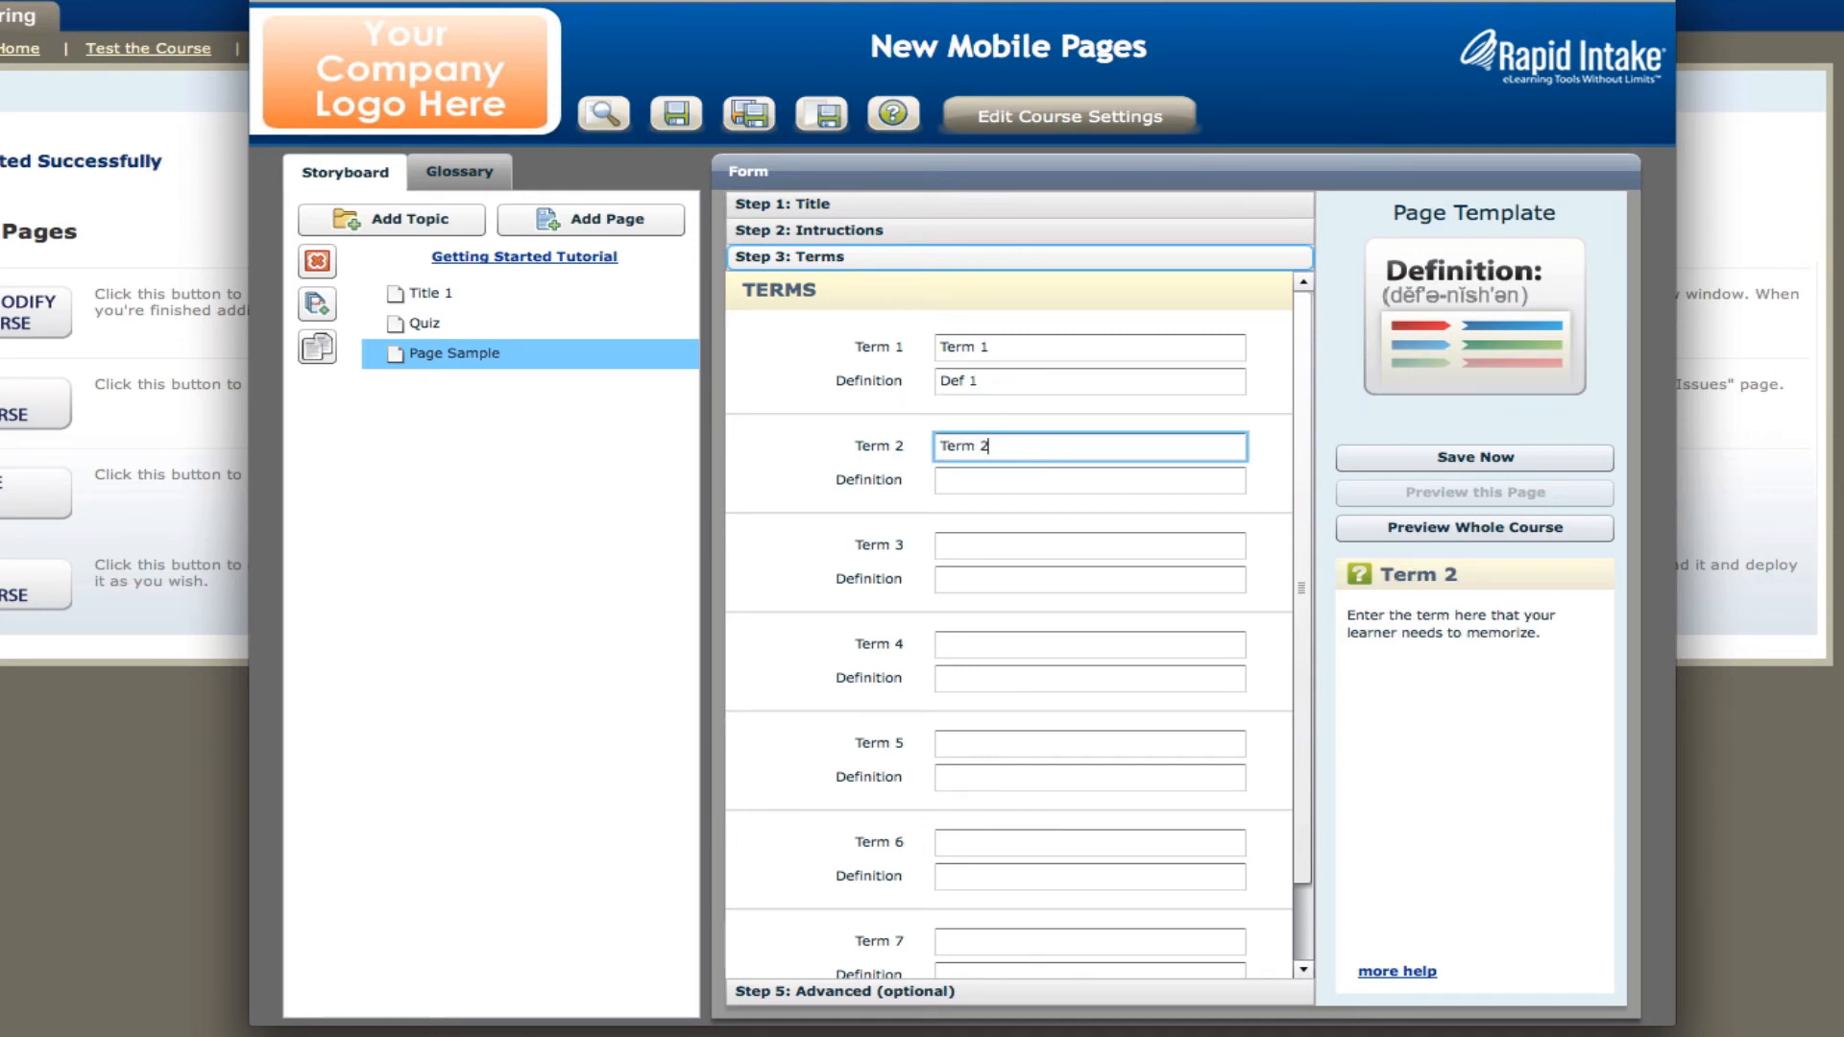
left_click(972, 476)
type("Def 2")
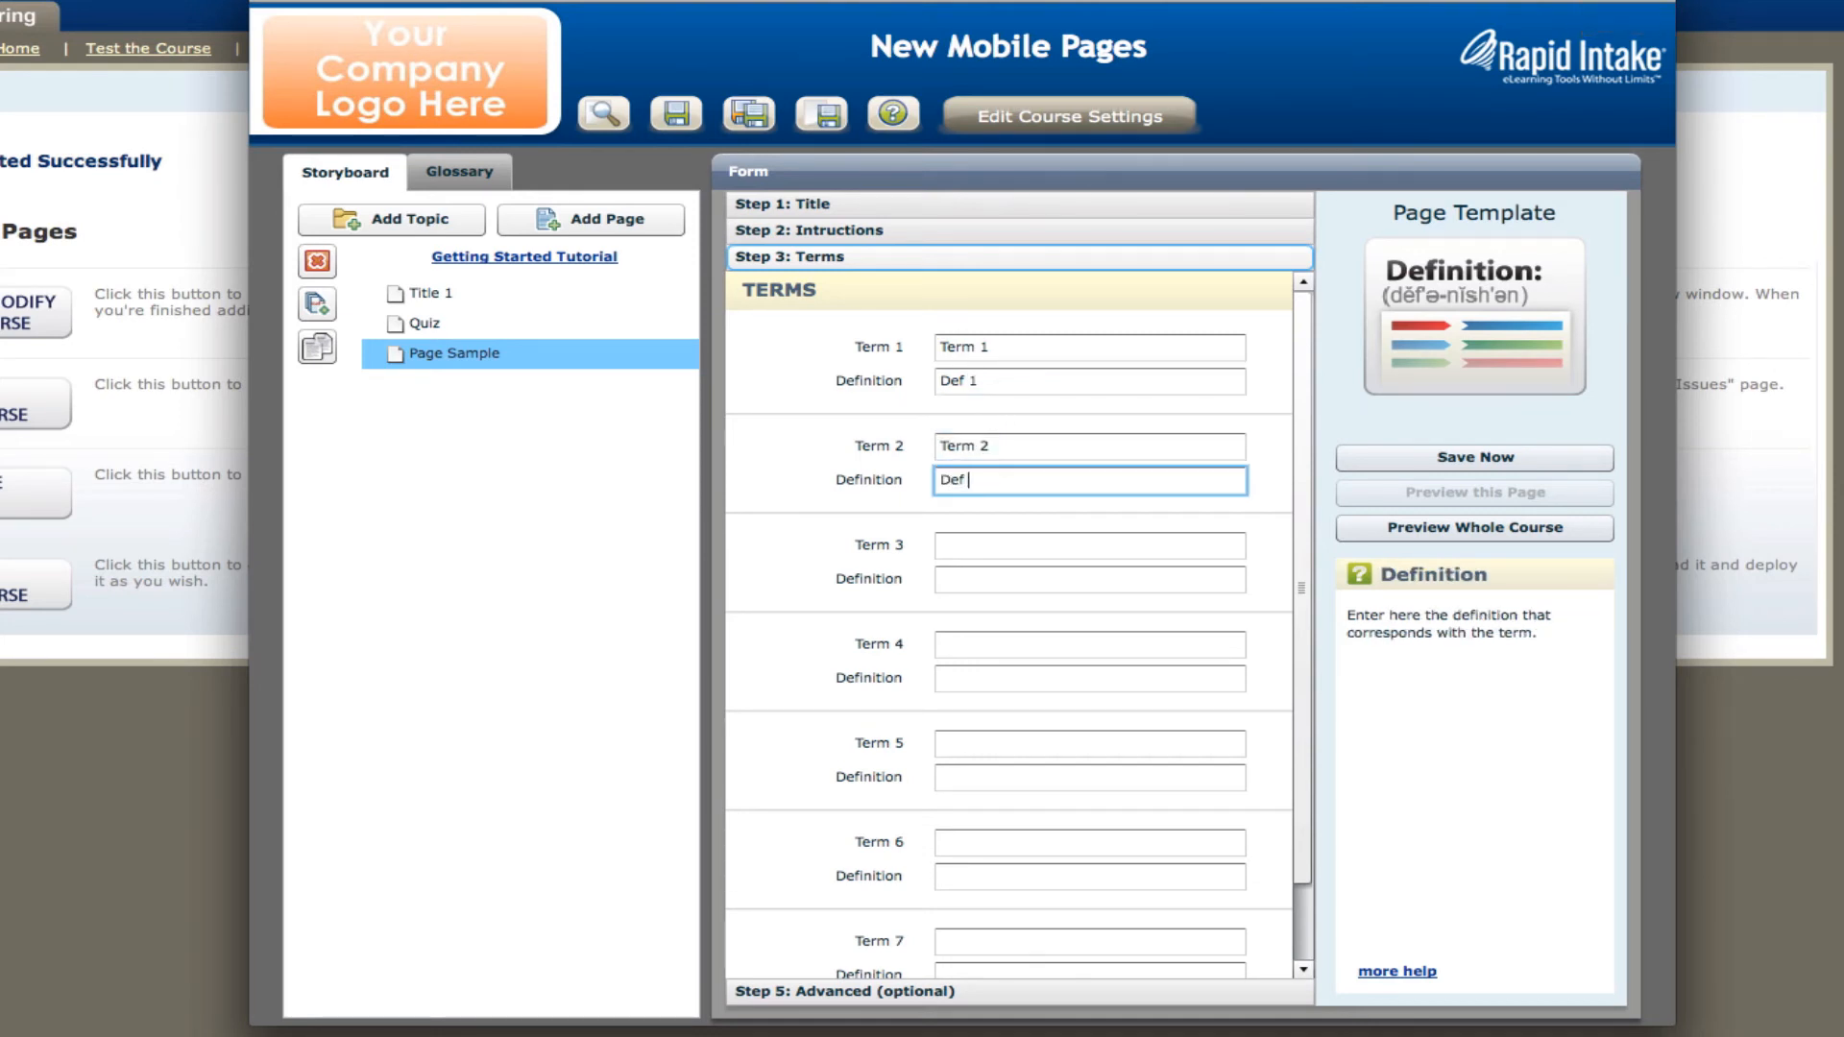
Enter "Term 3" with definition "Def 3" and "Term 4" with definition "Def 4" on the Definitions page.
left_click(989, 541)
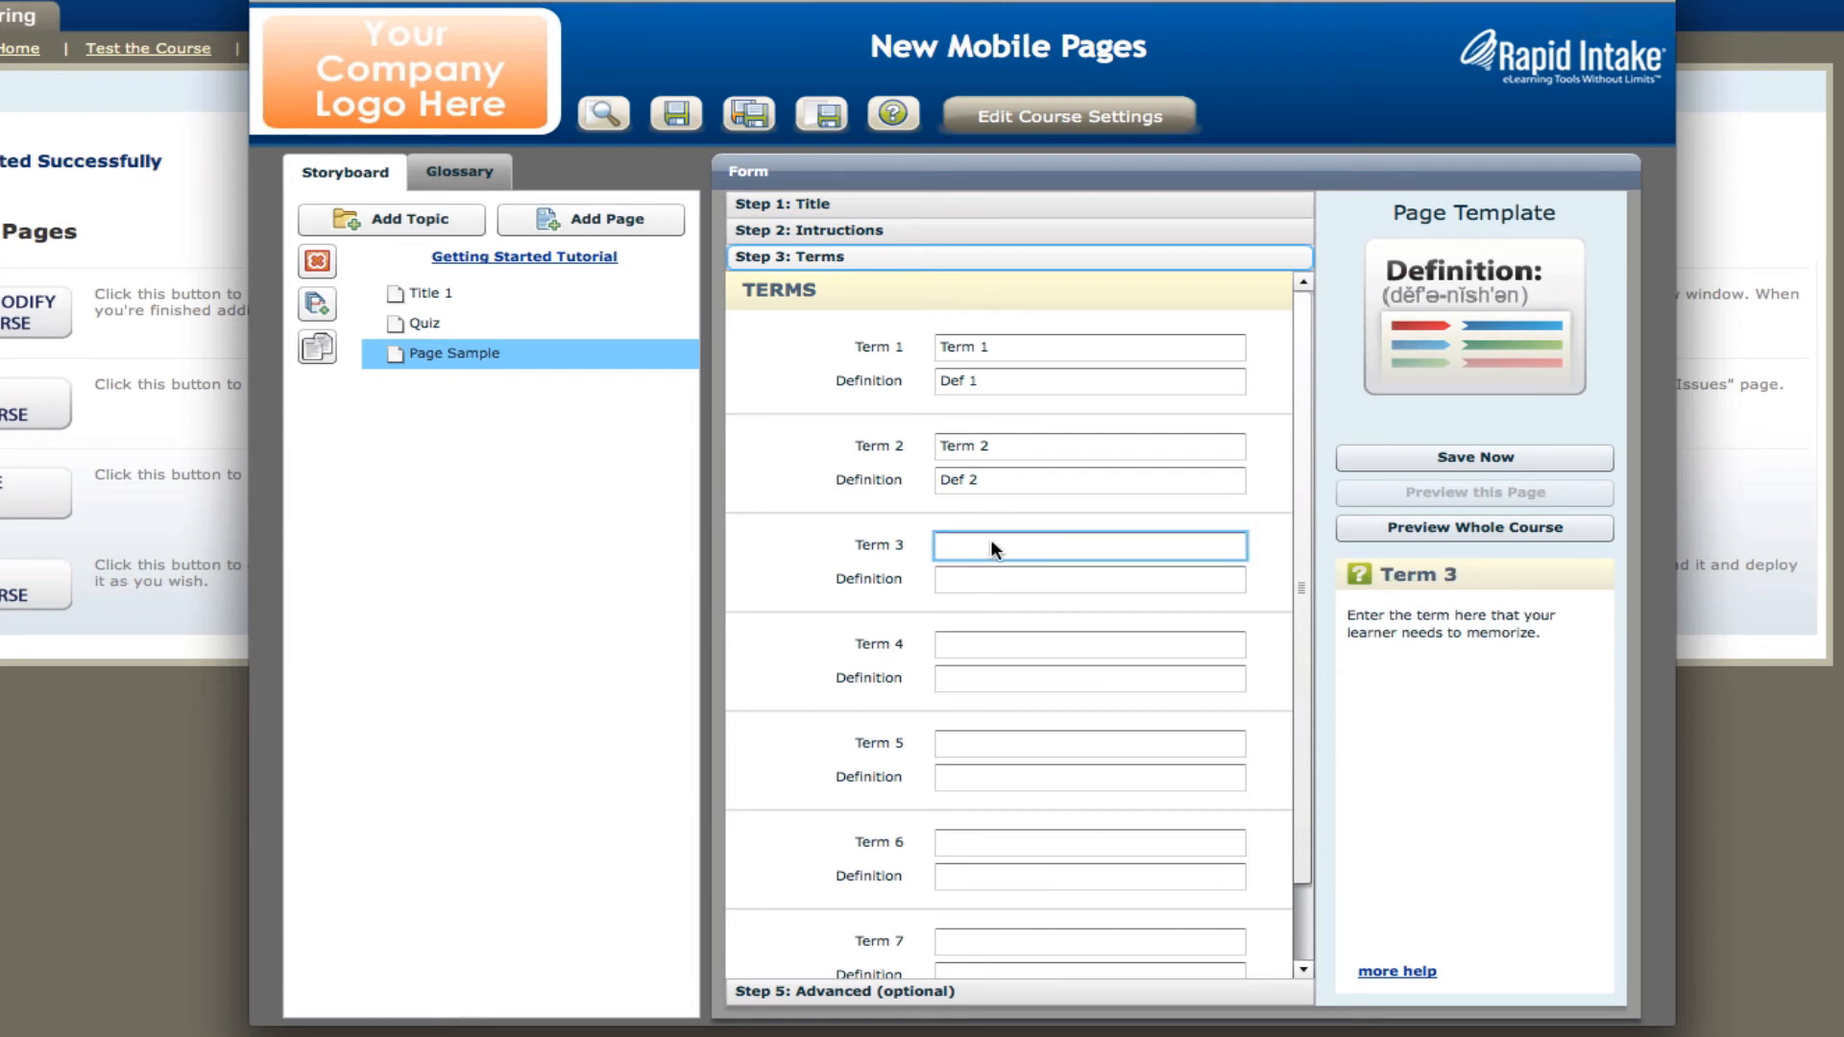
type("Term 3")
left_click(1145, 579)
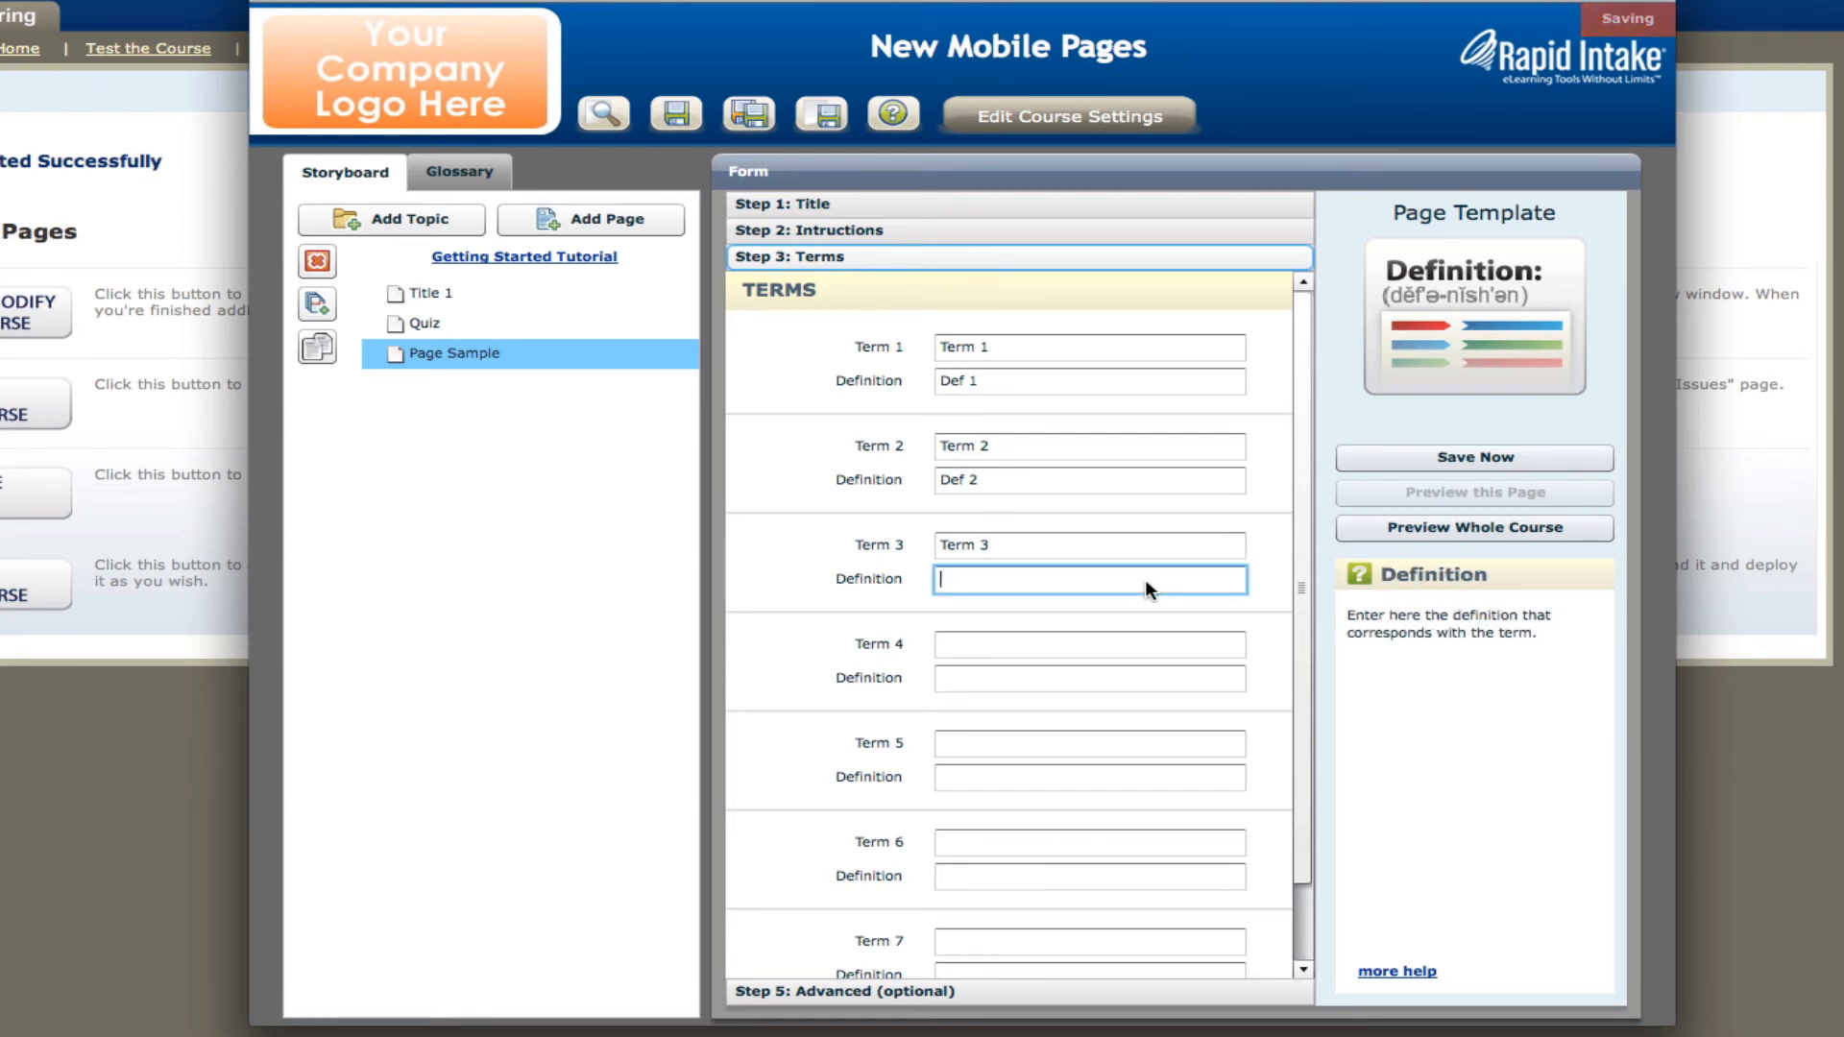
type("Def 3")
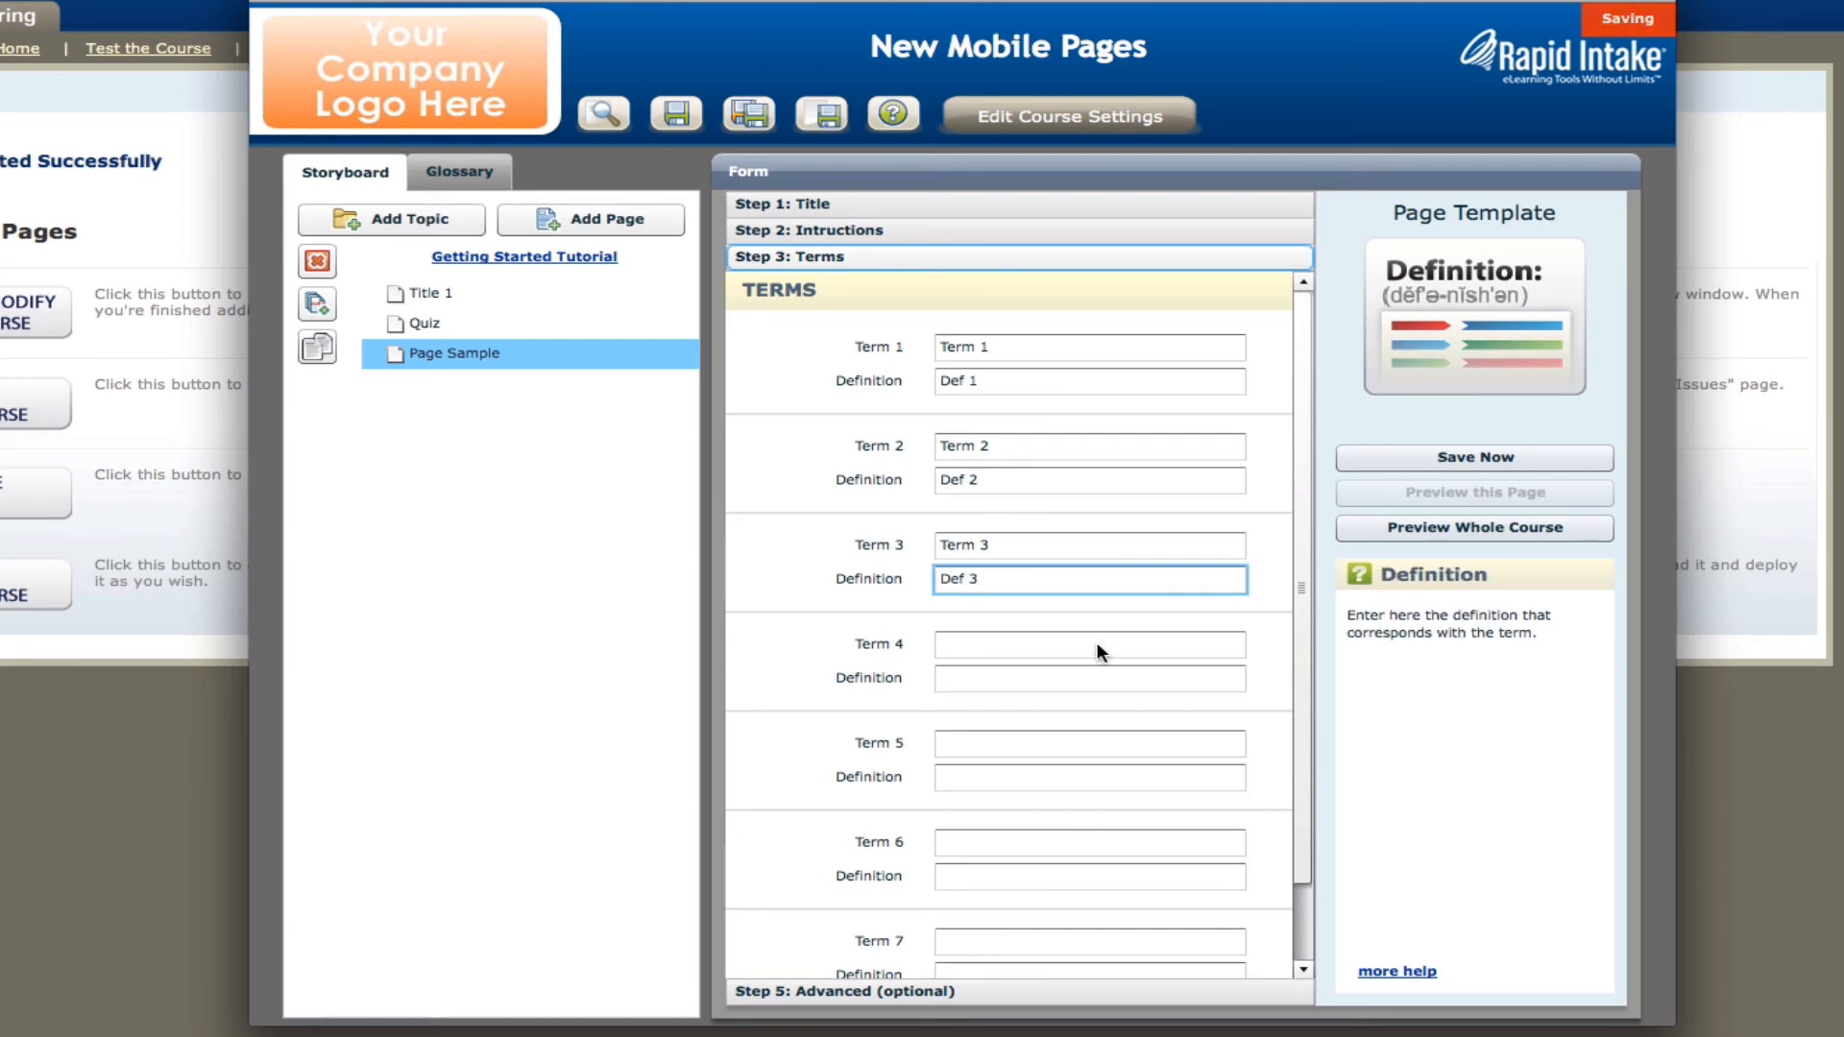
left_click(1097, 642)
type("Term 4")
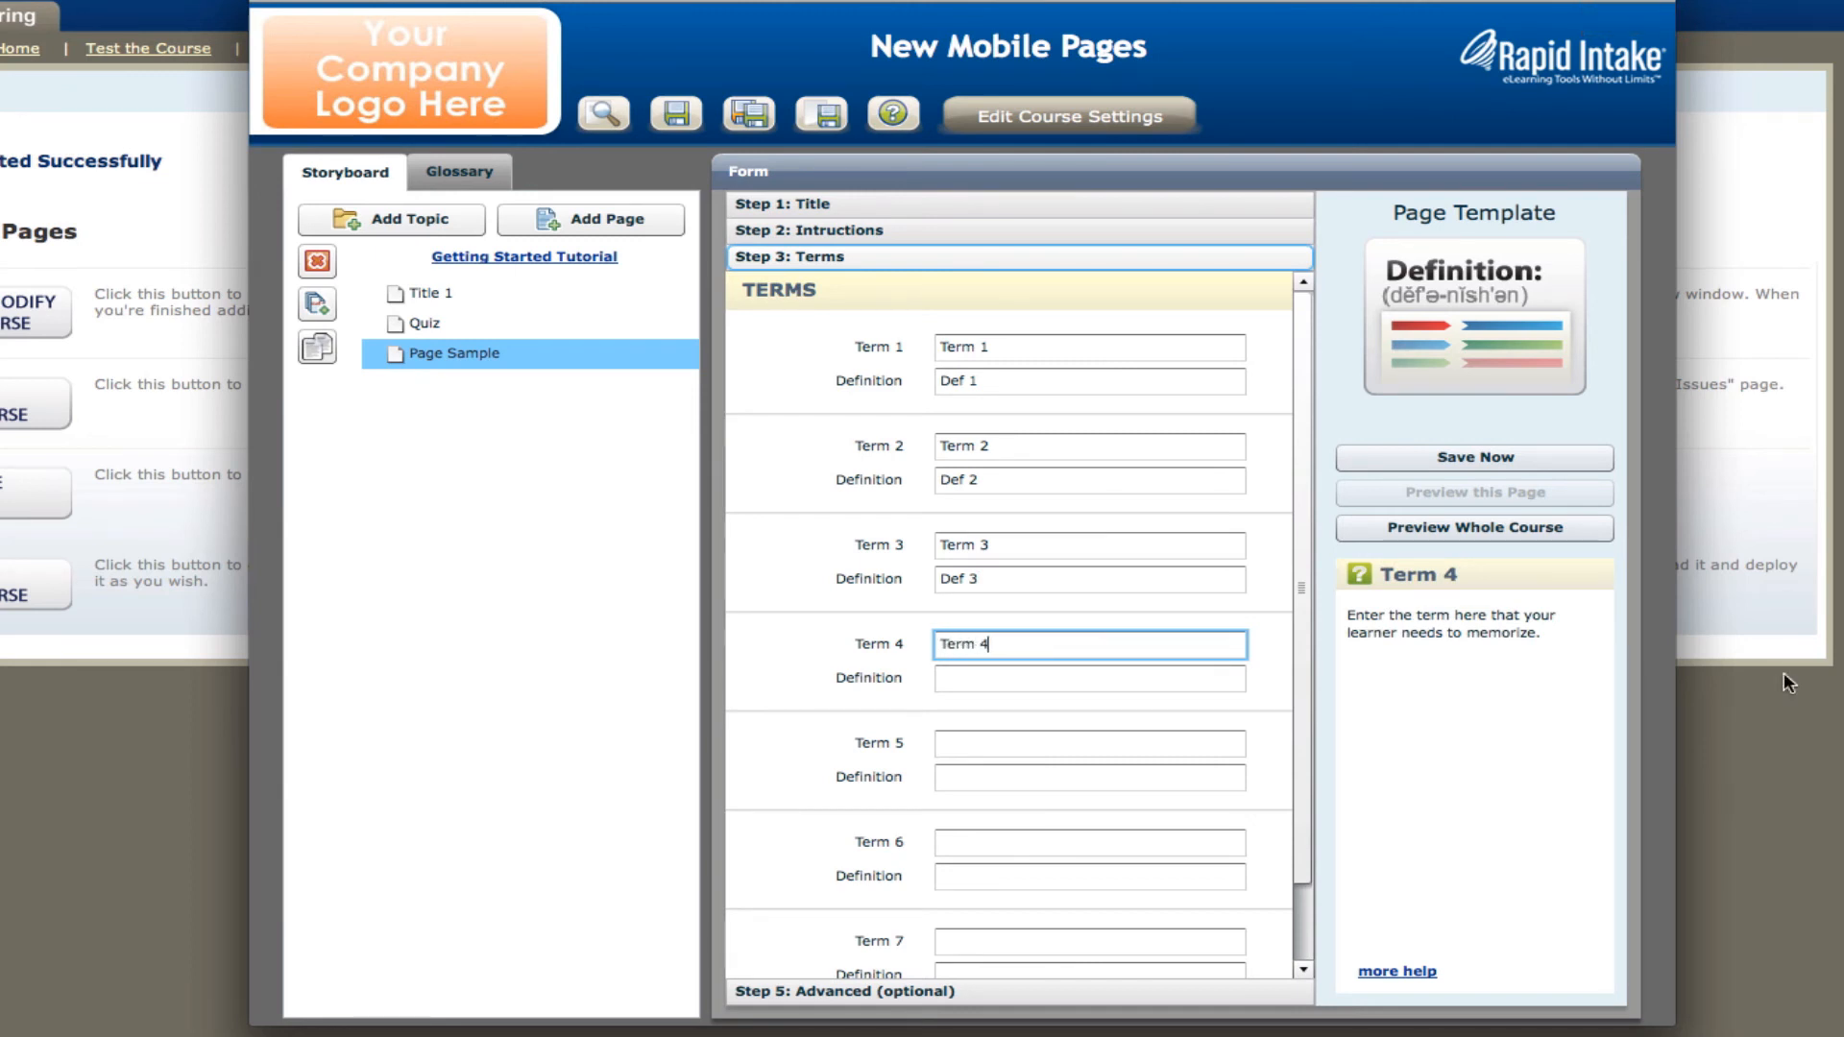
left_click(1239, 680)
type("Def ")
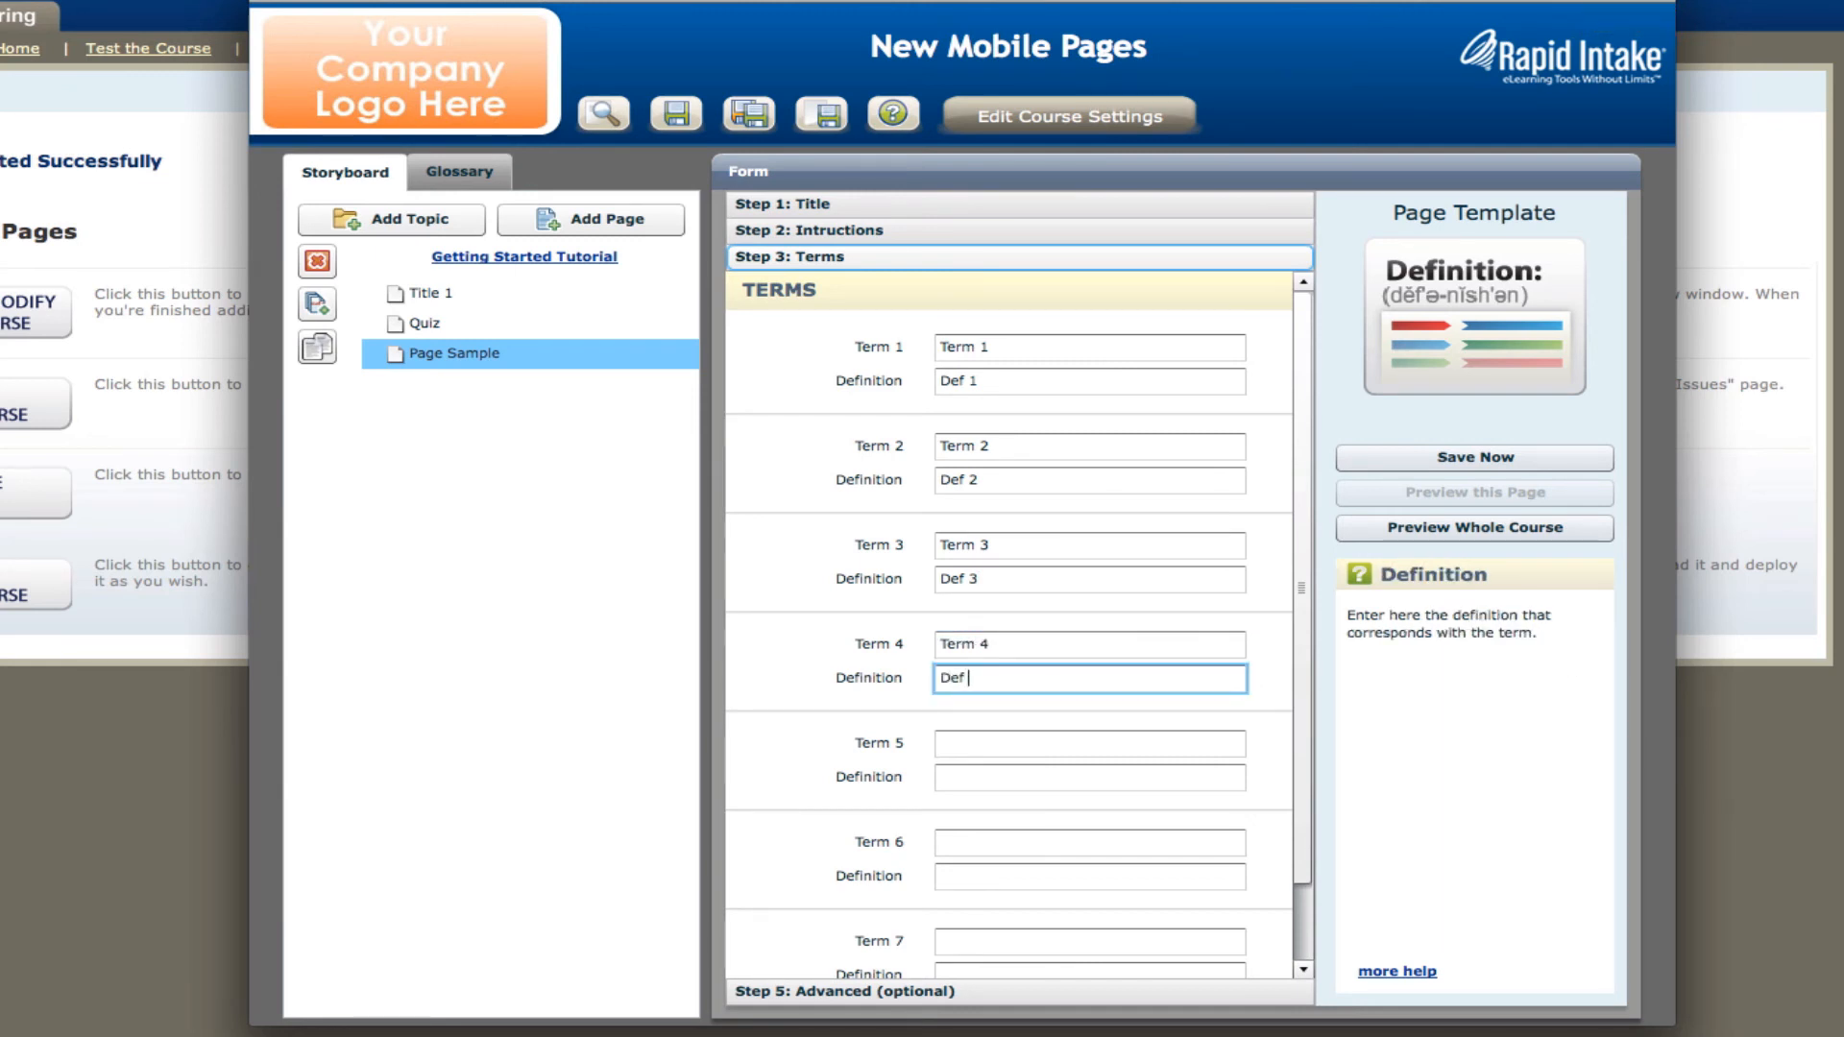
type("4")
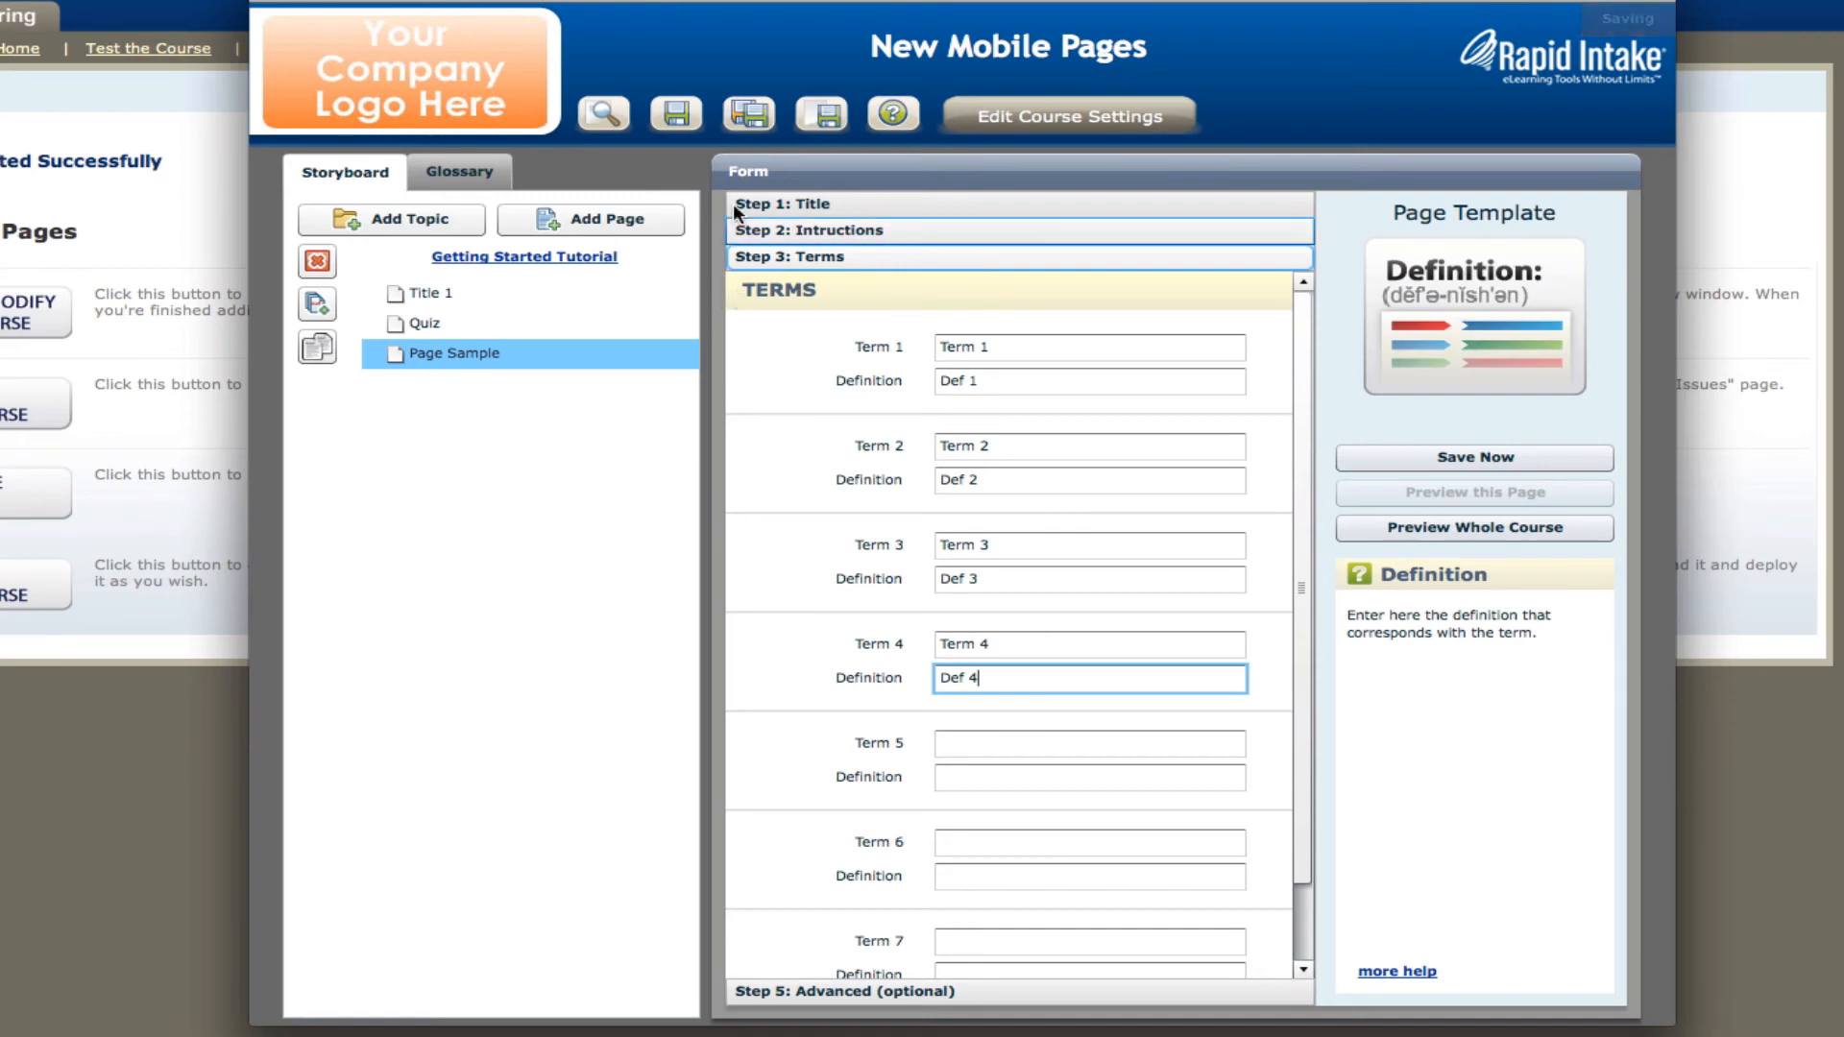
Save the new Definitions page and launch the course preview.
left_click(680, 115)
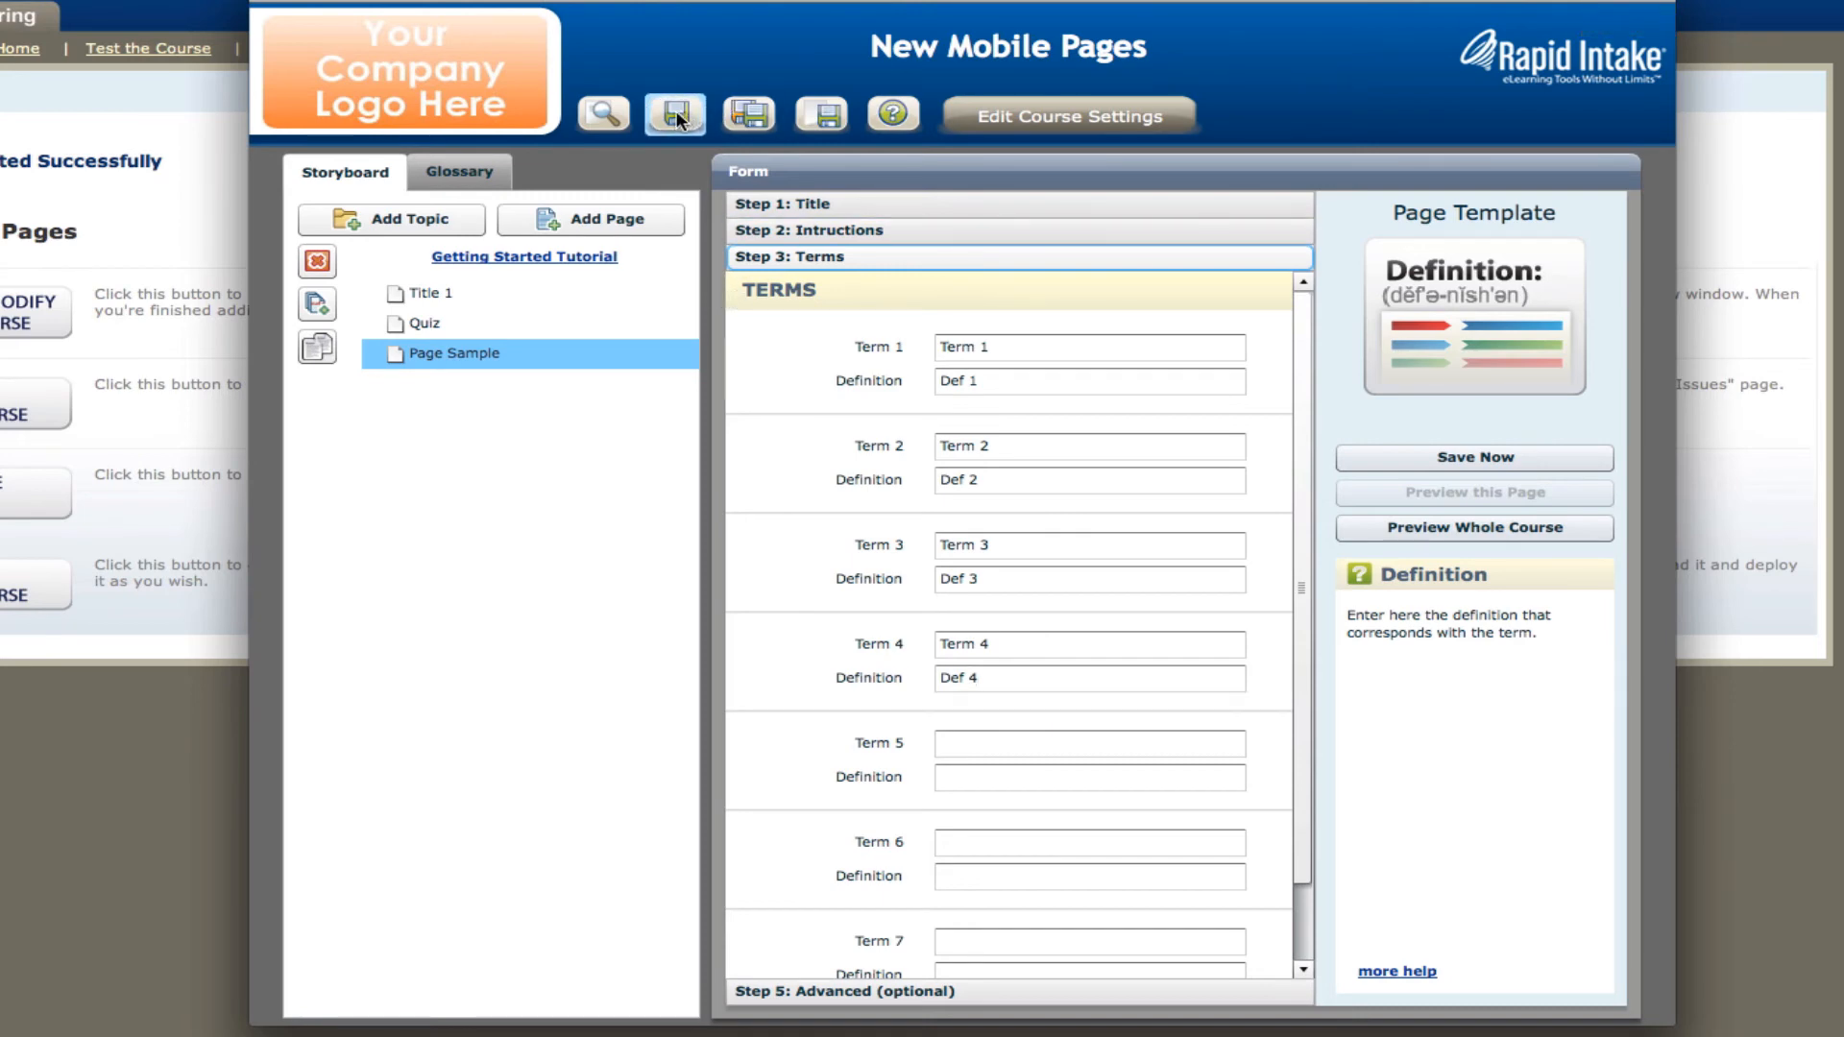
left_click(602, 113)
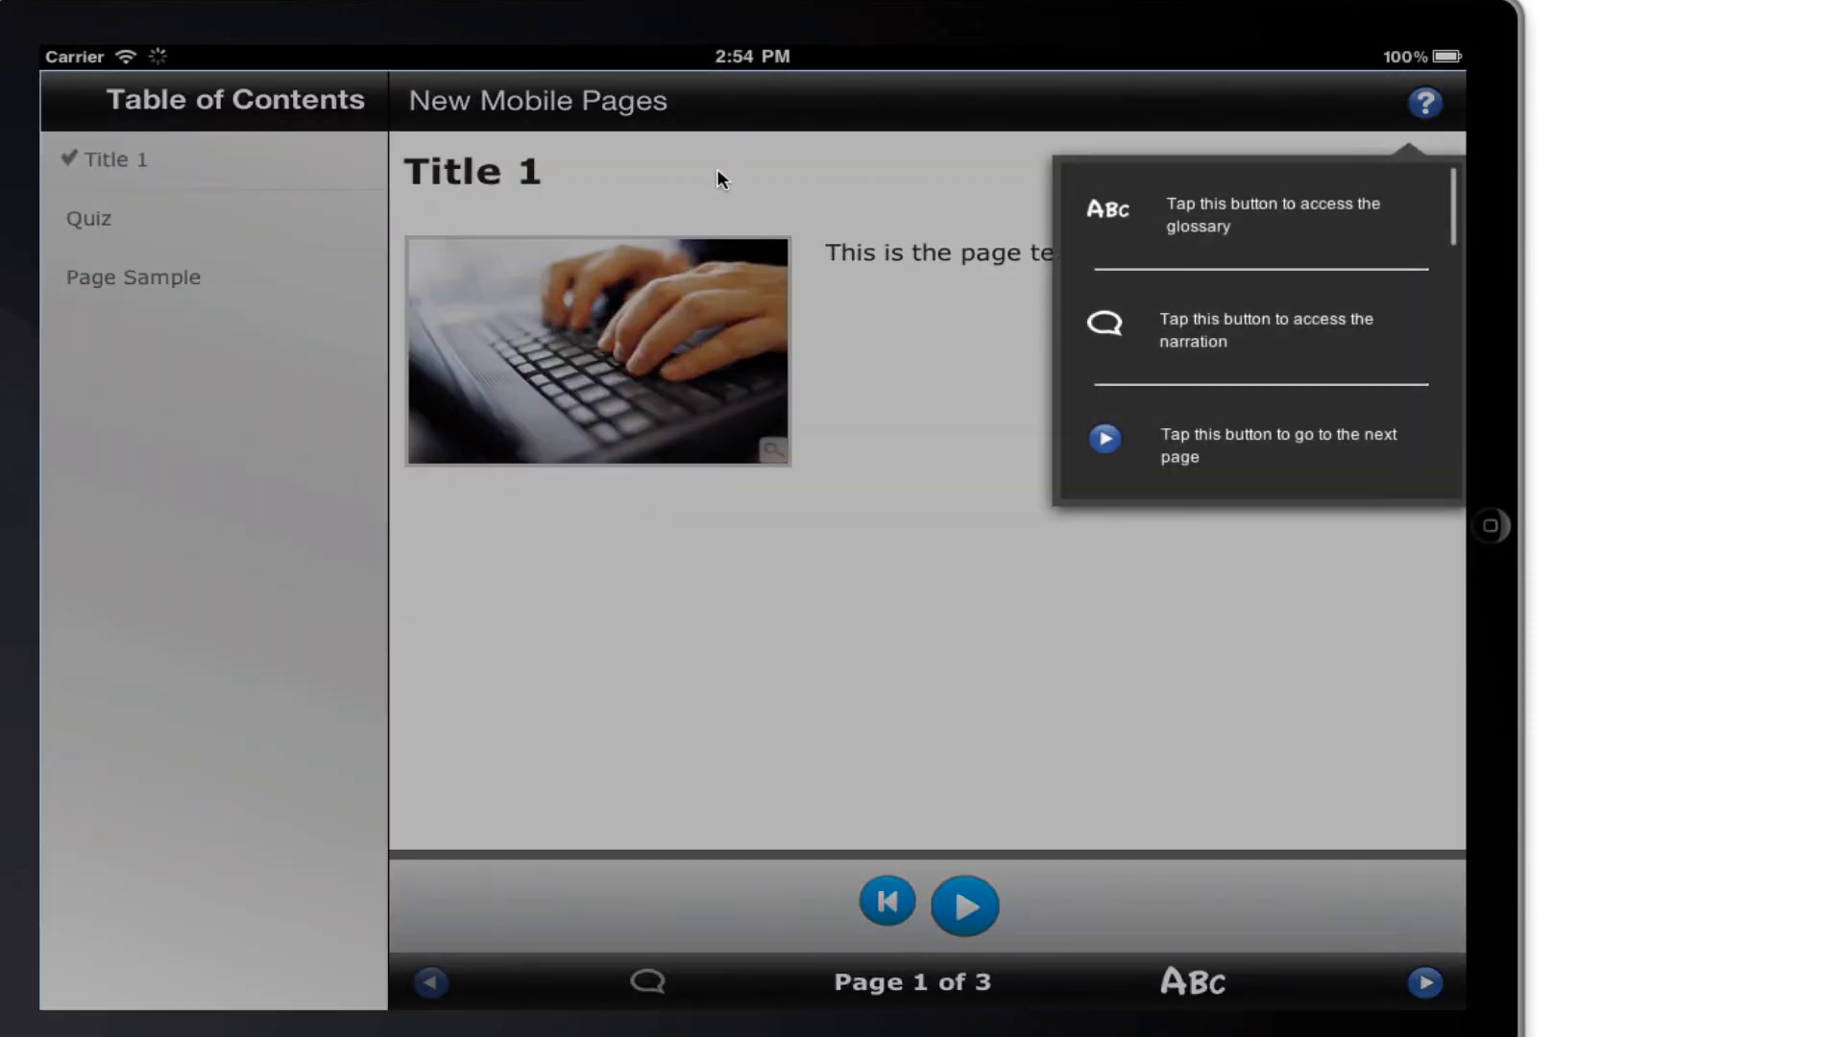
Open the Page Sample page in the course preview and expand the definitions of Term 1 through Term 4.
left_click(338, 369)
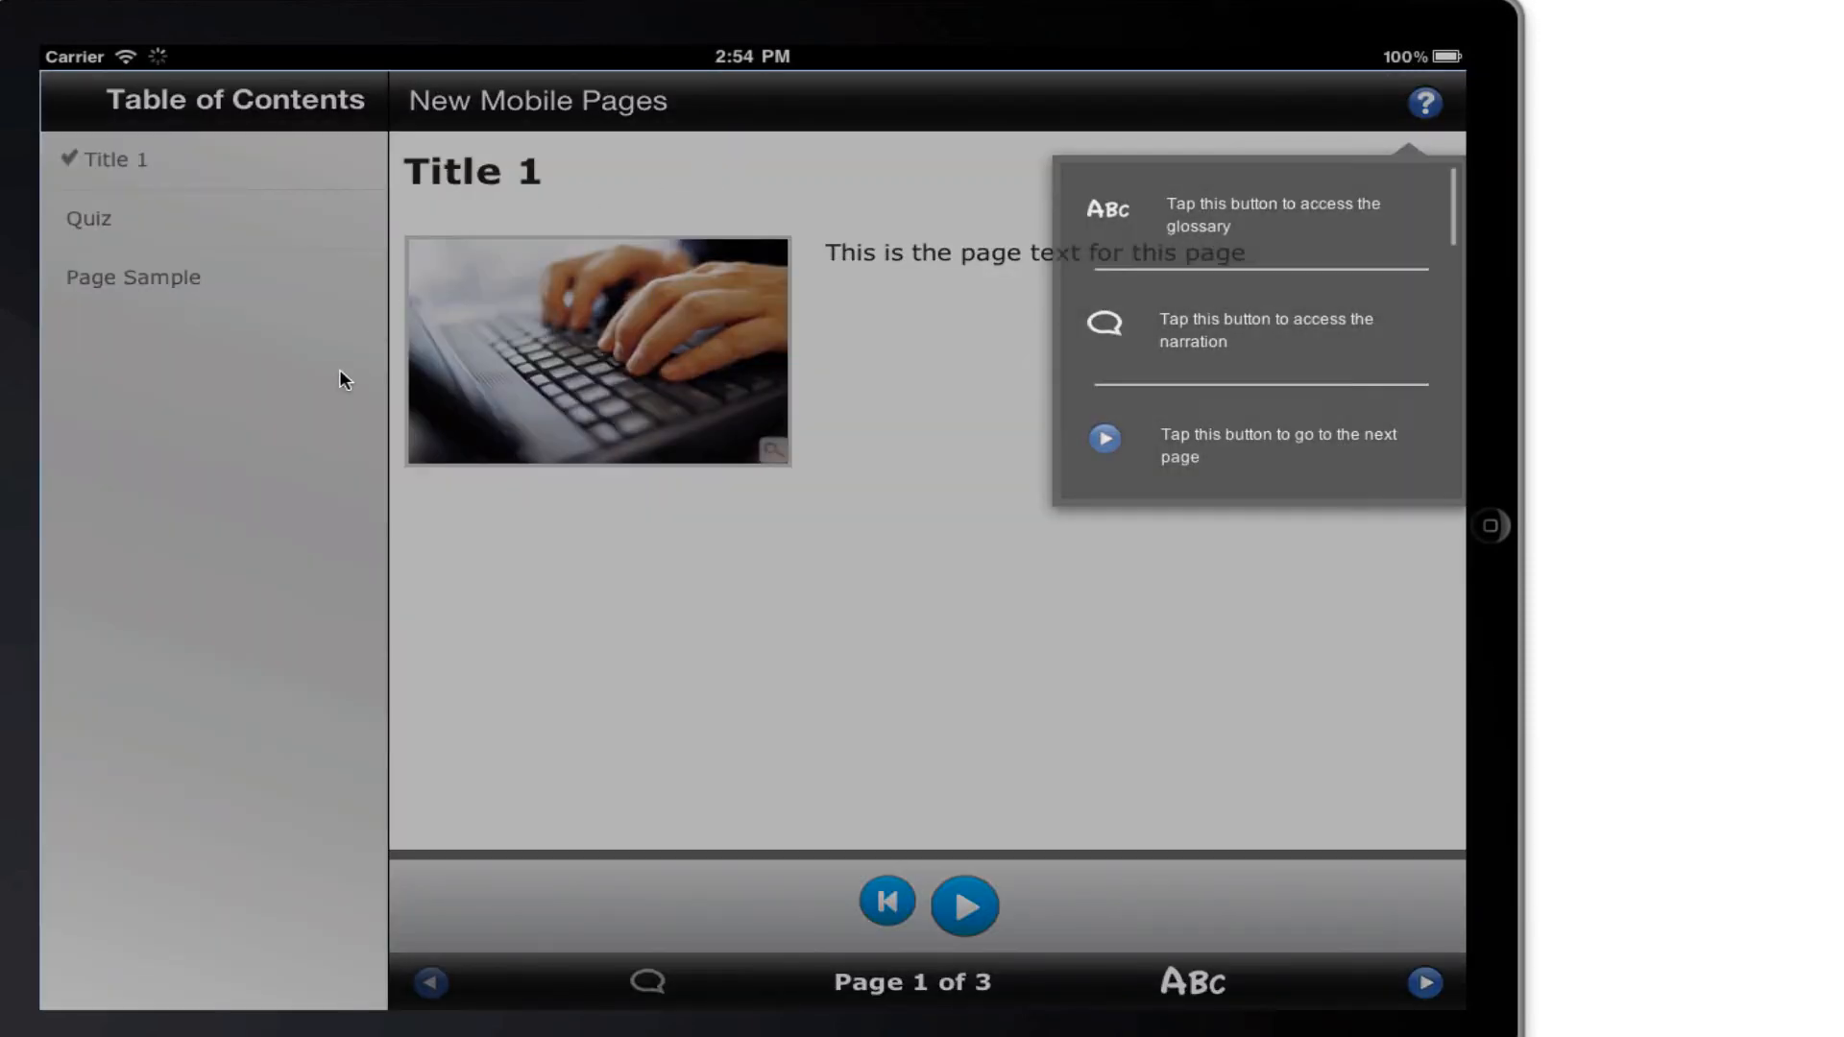
left_click(288, 281)
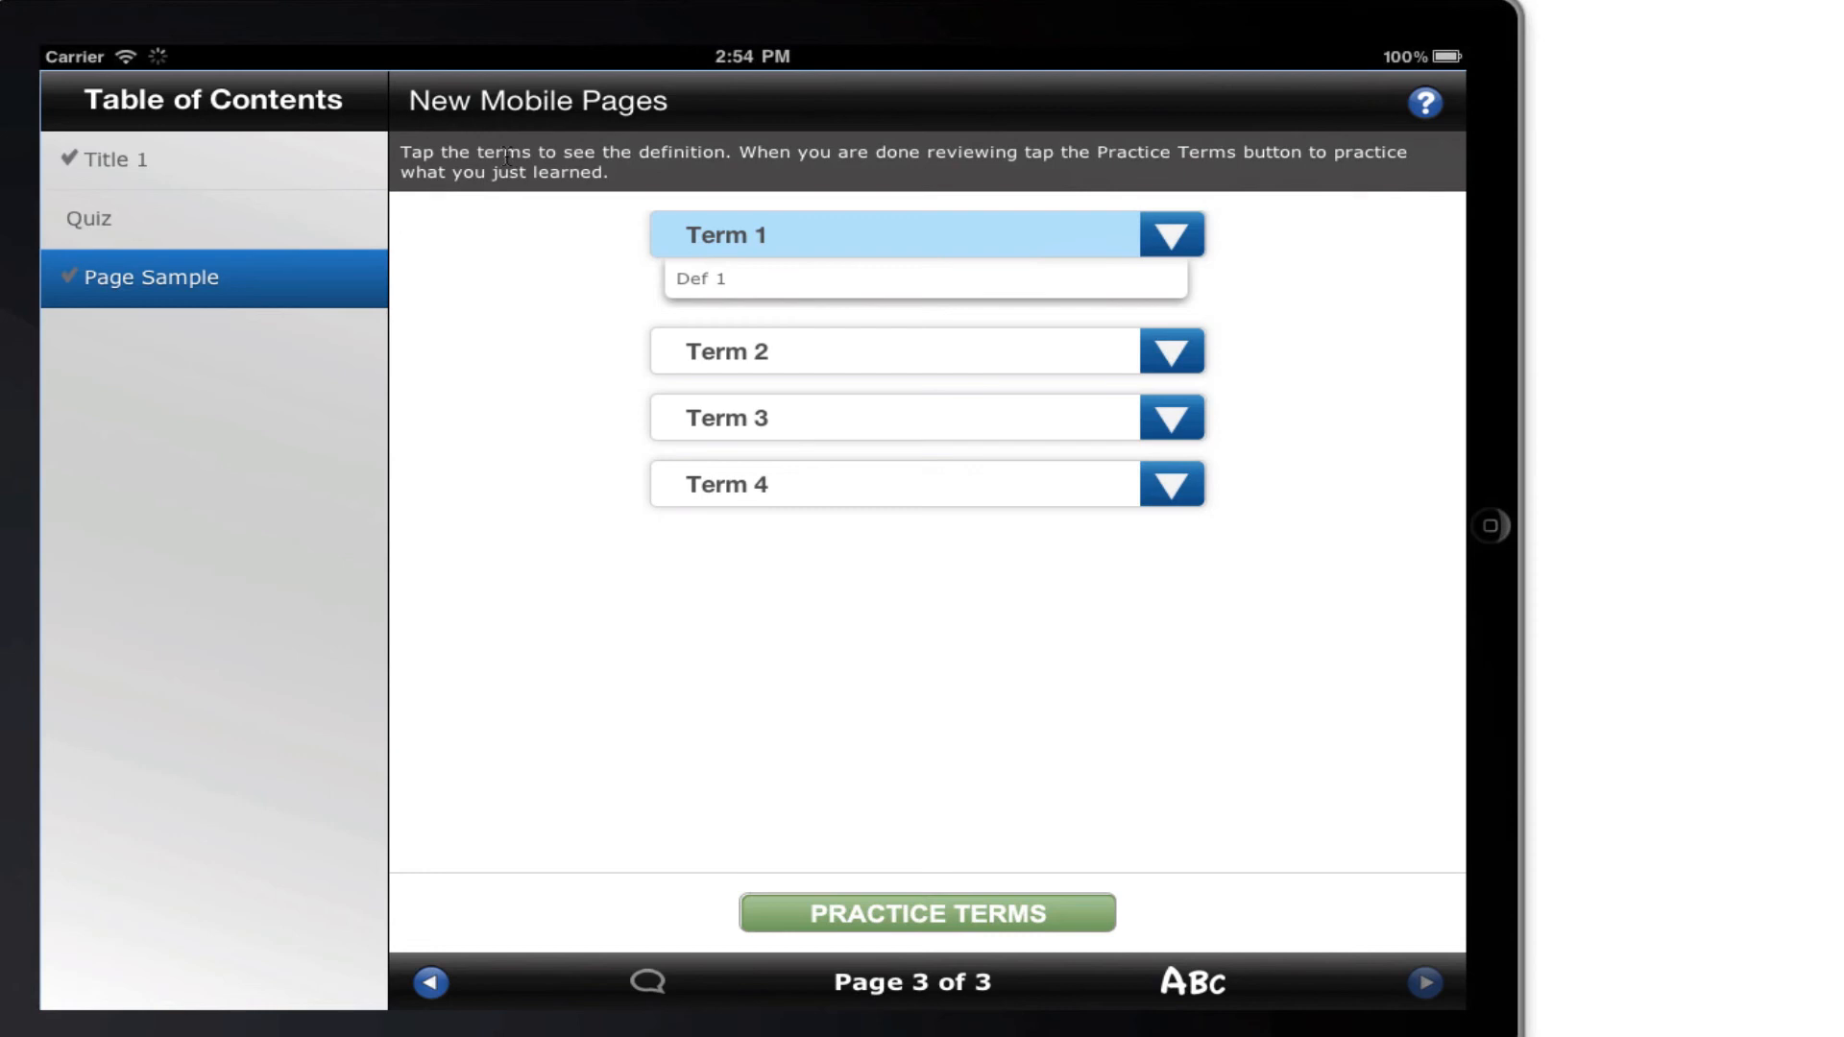
left_click(938, 366)
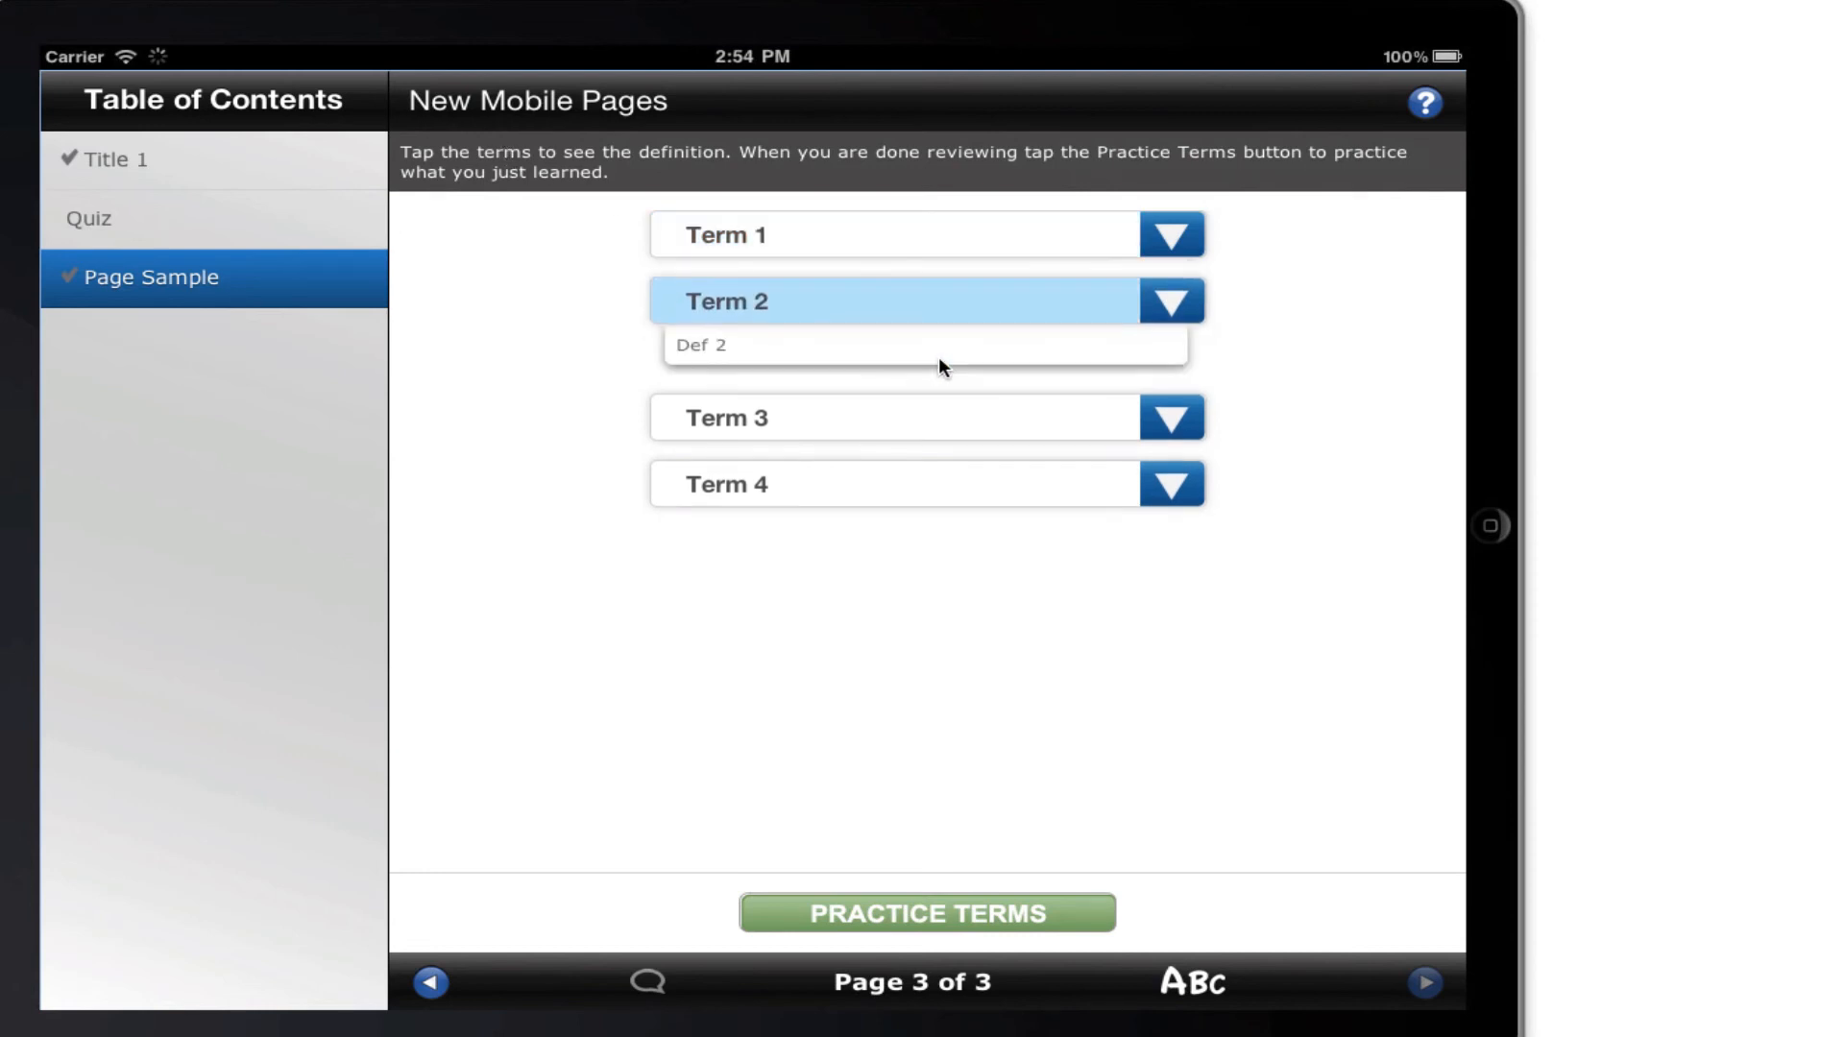
left_click(961, 432)
left_click(943, 482)
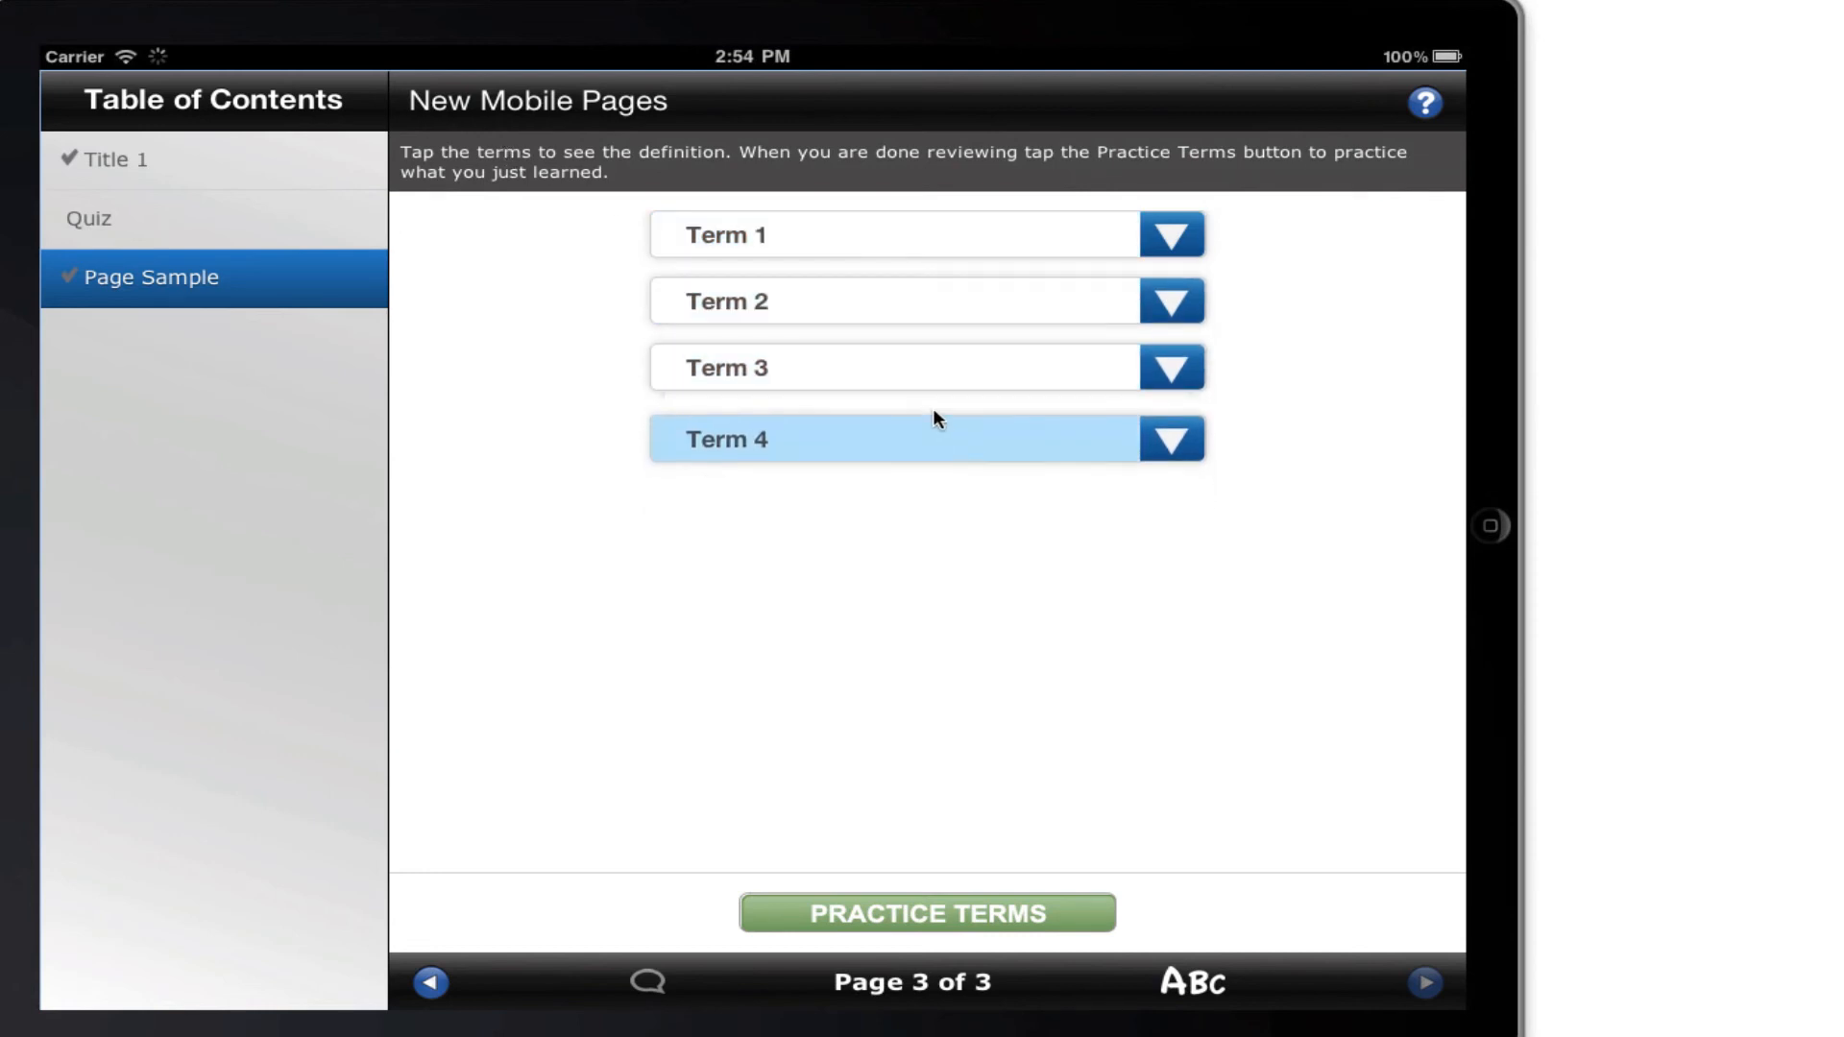
left_click(920, 371)
left_click(916, 299)
left_click(920, 236)
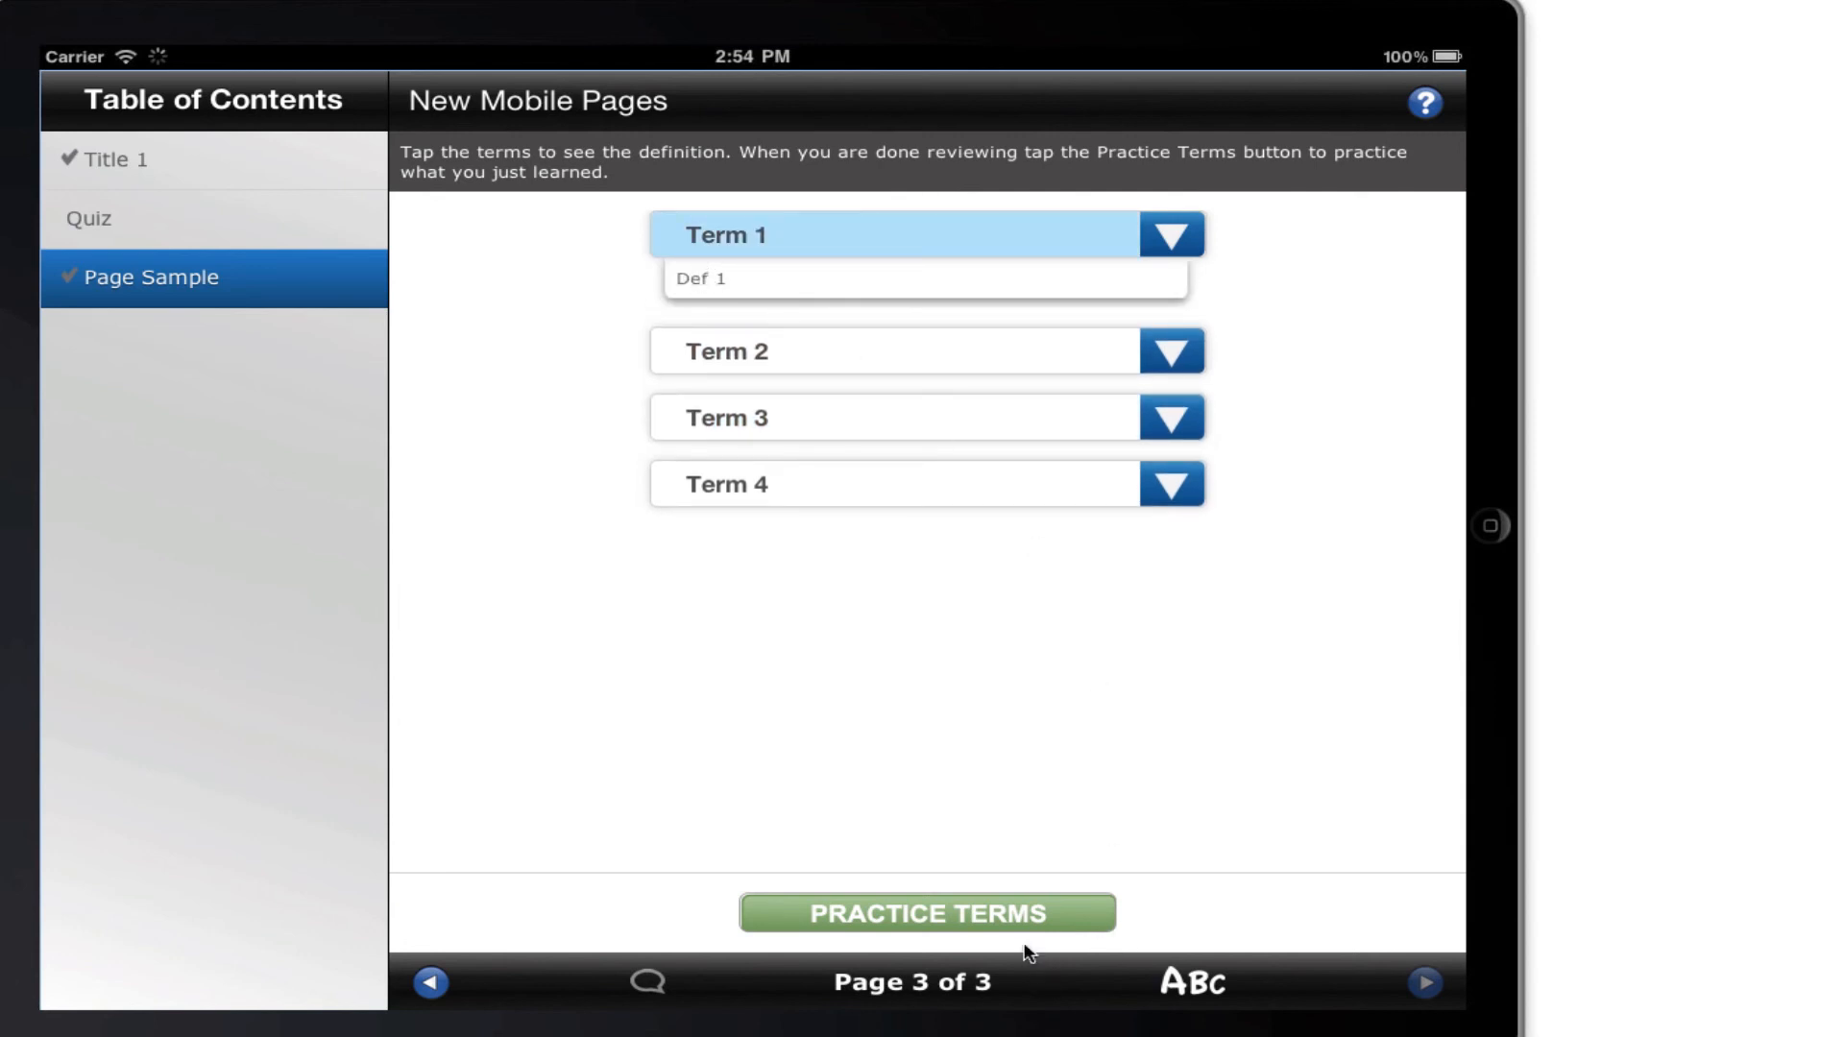
Start the terms practice, try matching Term 1 with Def 3, and match it with Def 1 on the retry.
left_click(1021, 914)
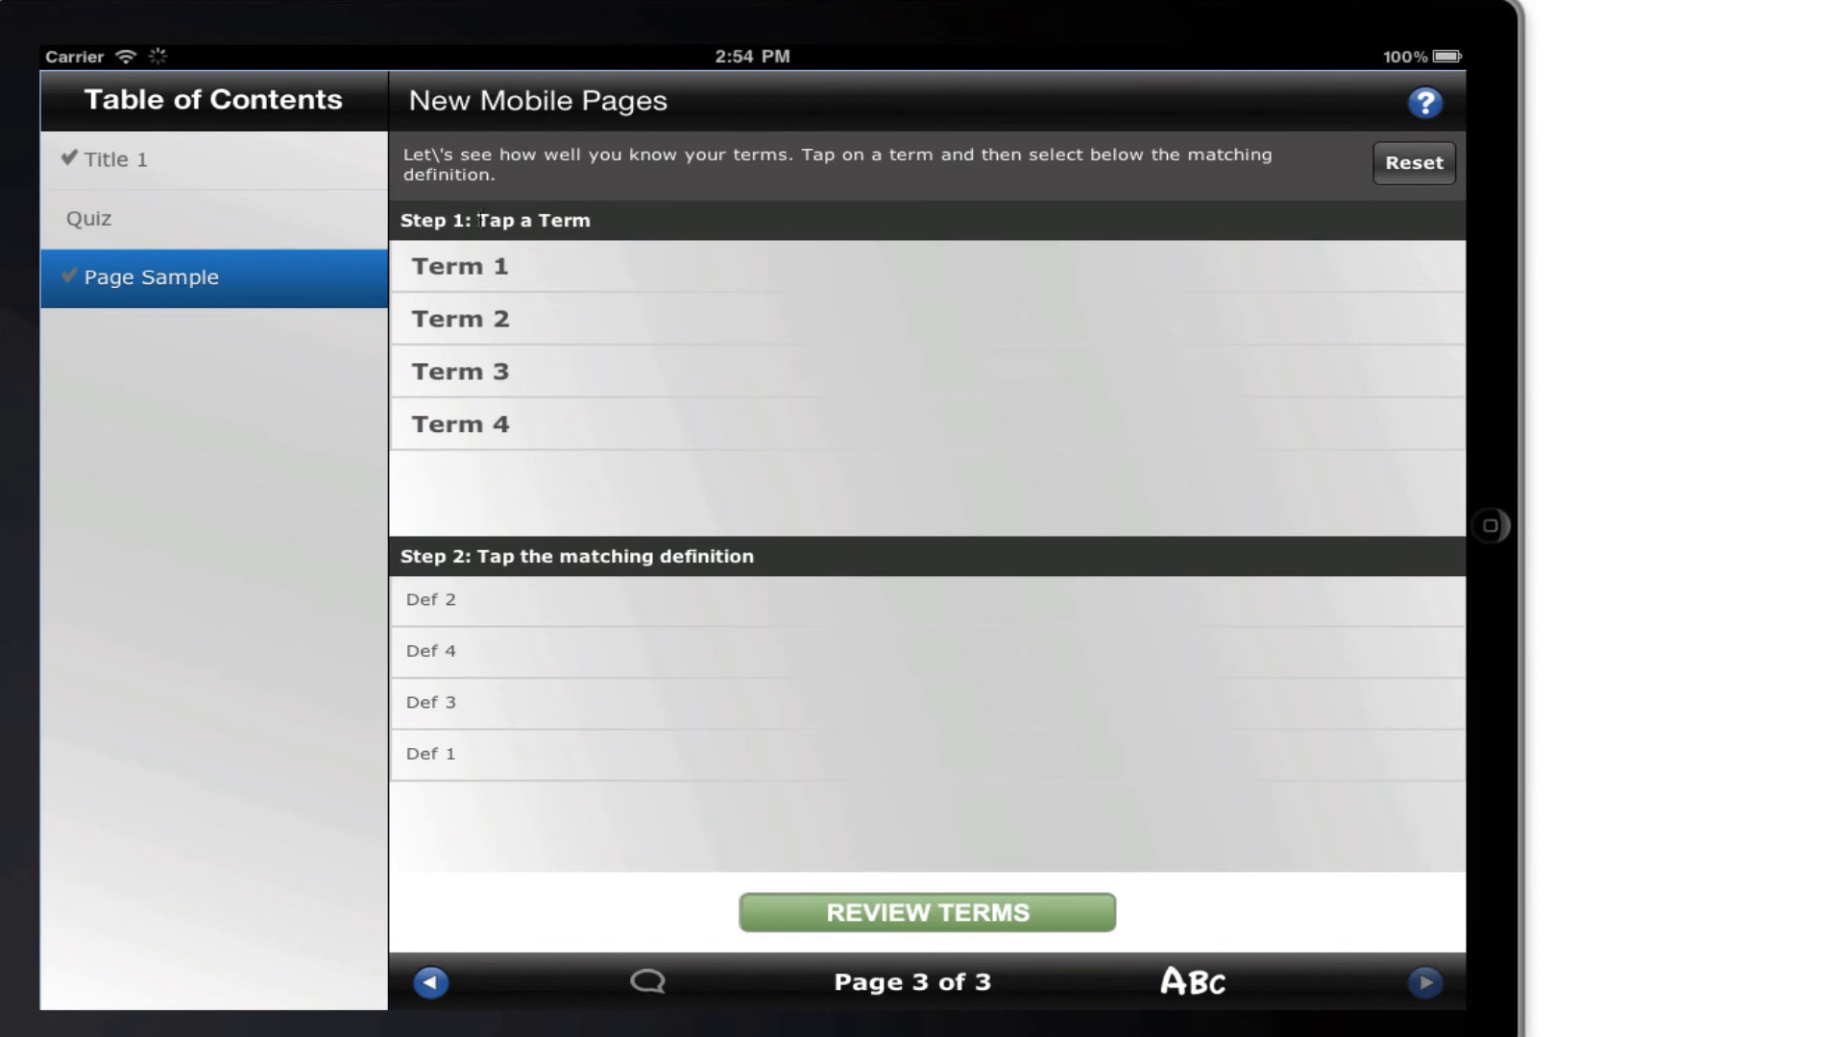
left_click(587, 279)
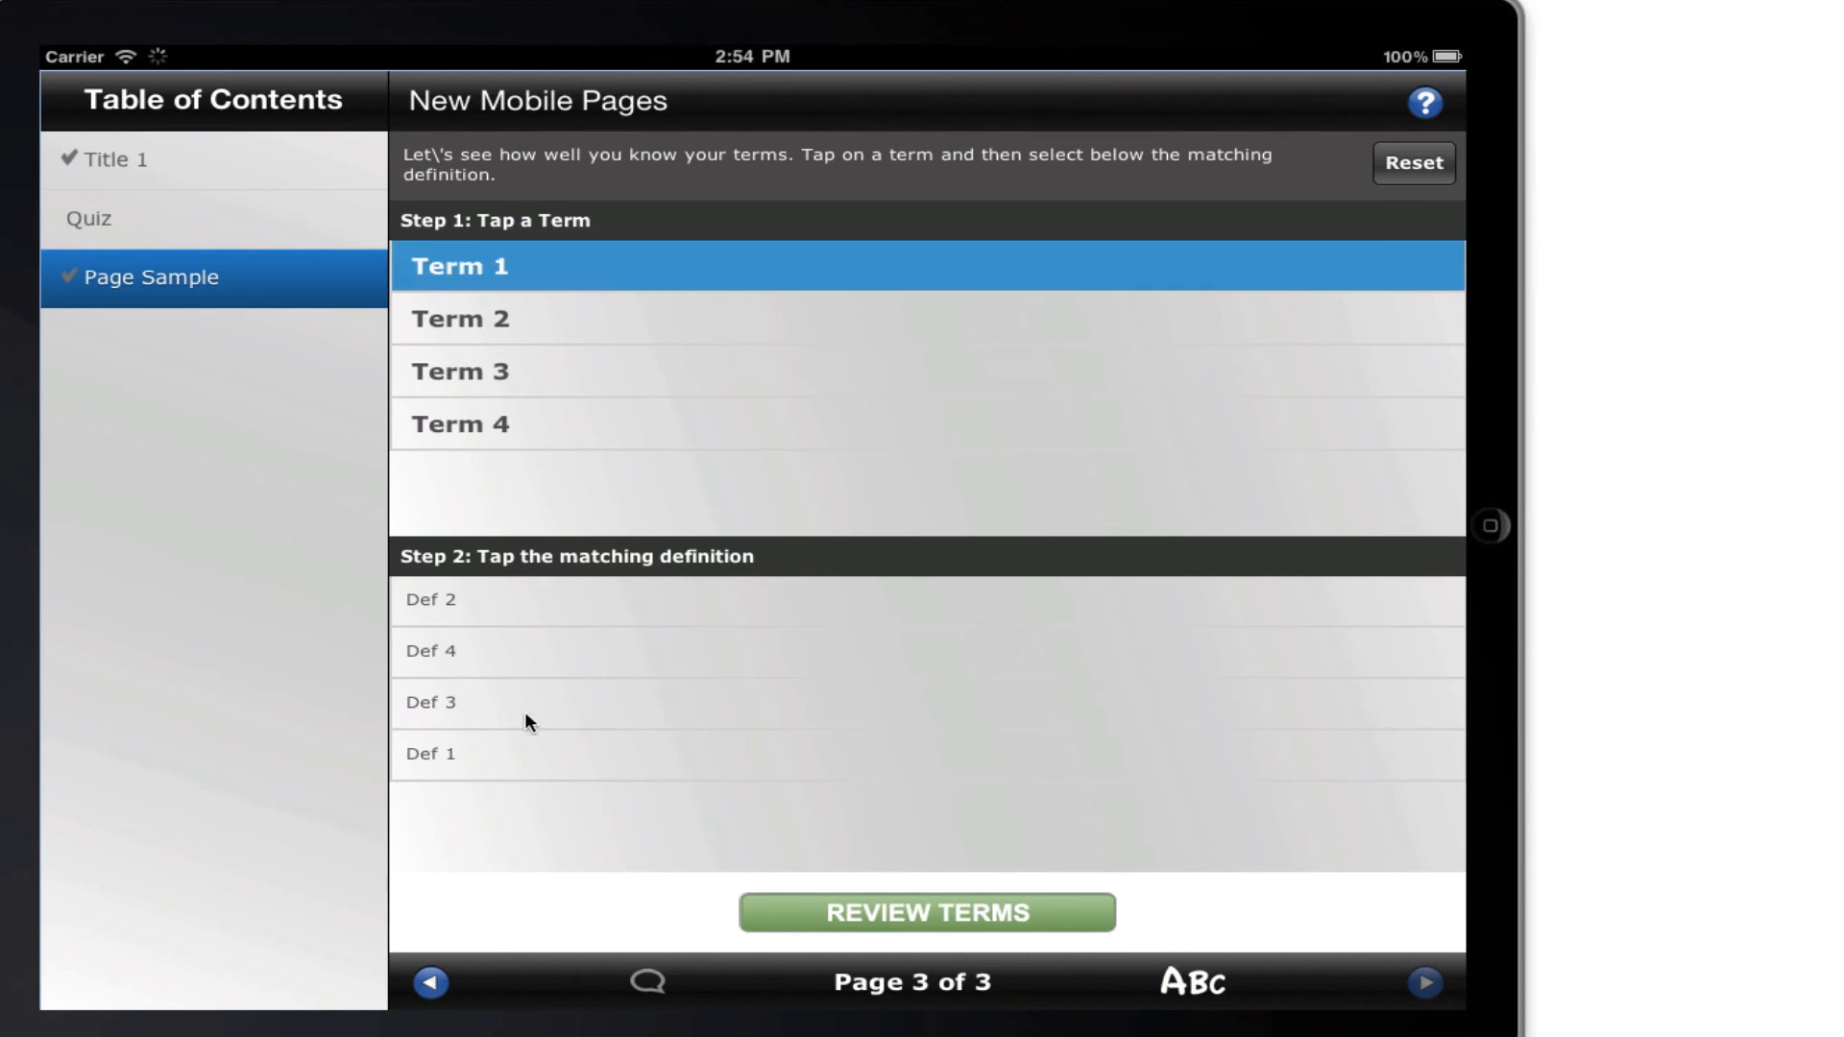
left_click_drag(598, 618, 634, 624)
left_click(606, 709)
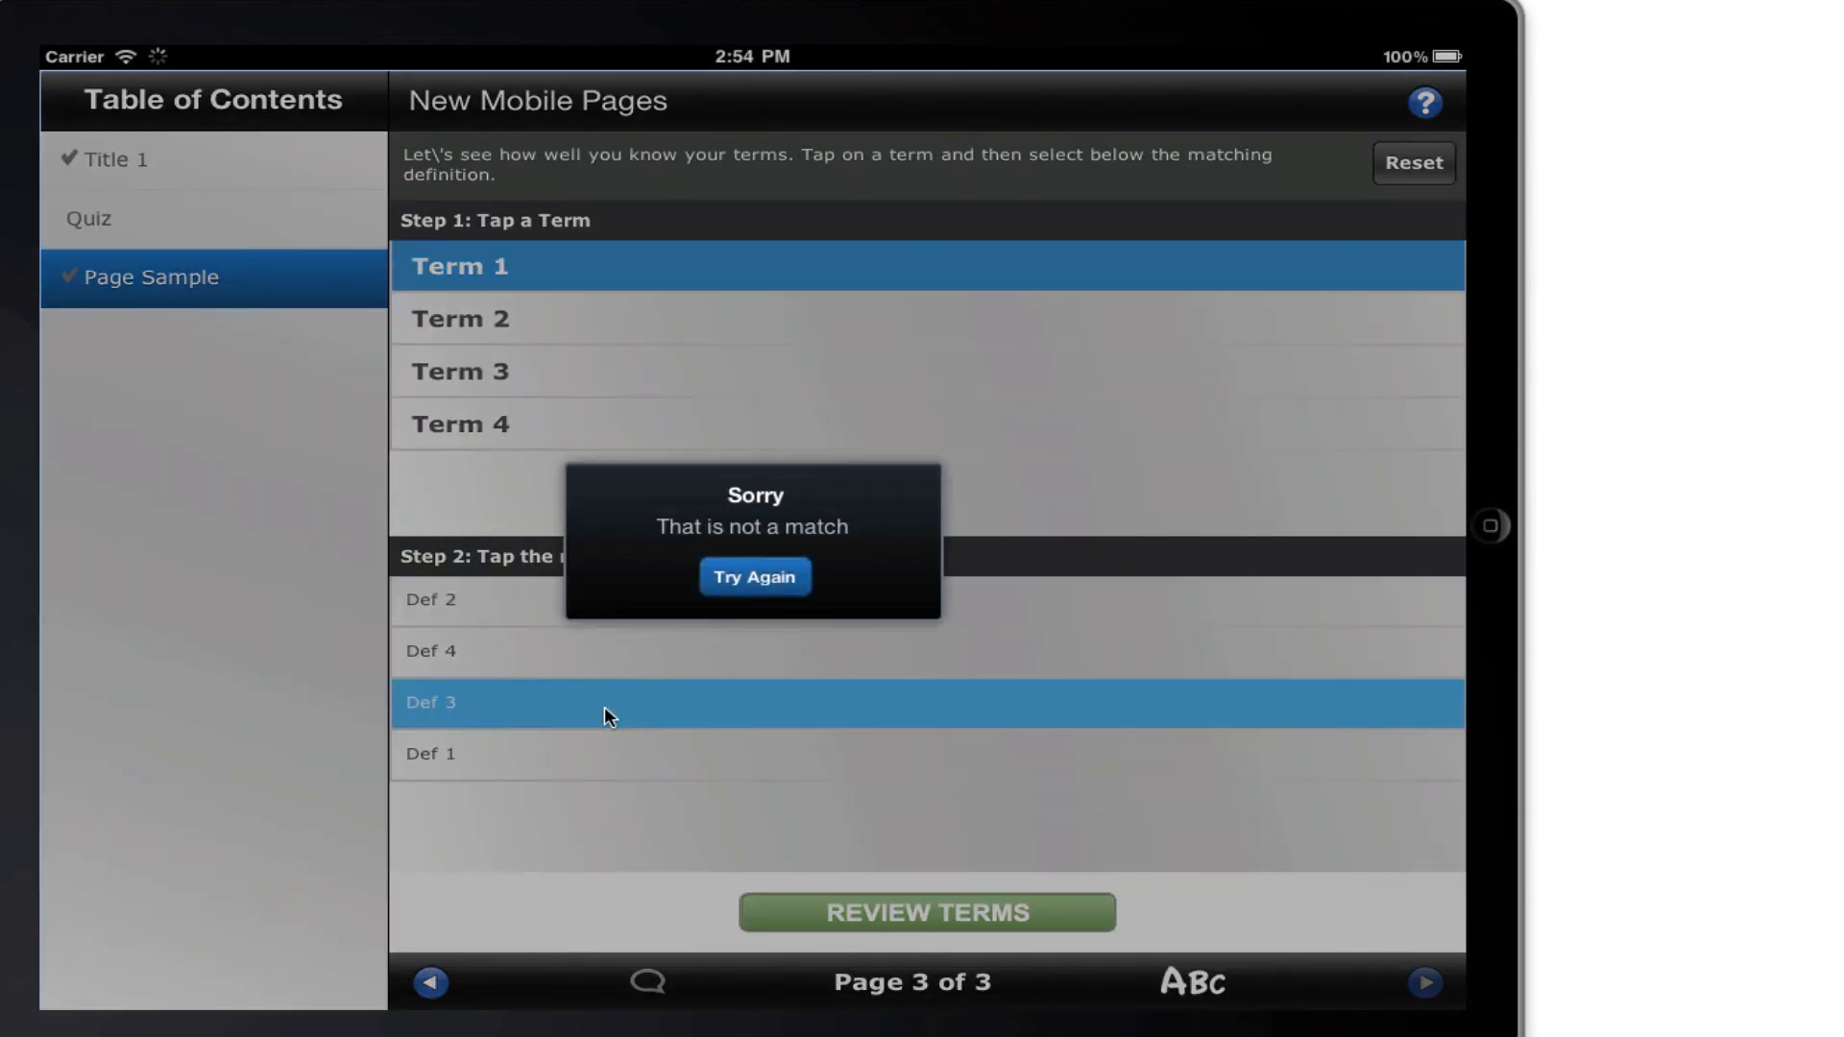
left_click(784, 588)
left_click(673, 754)
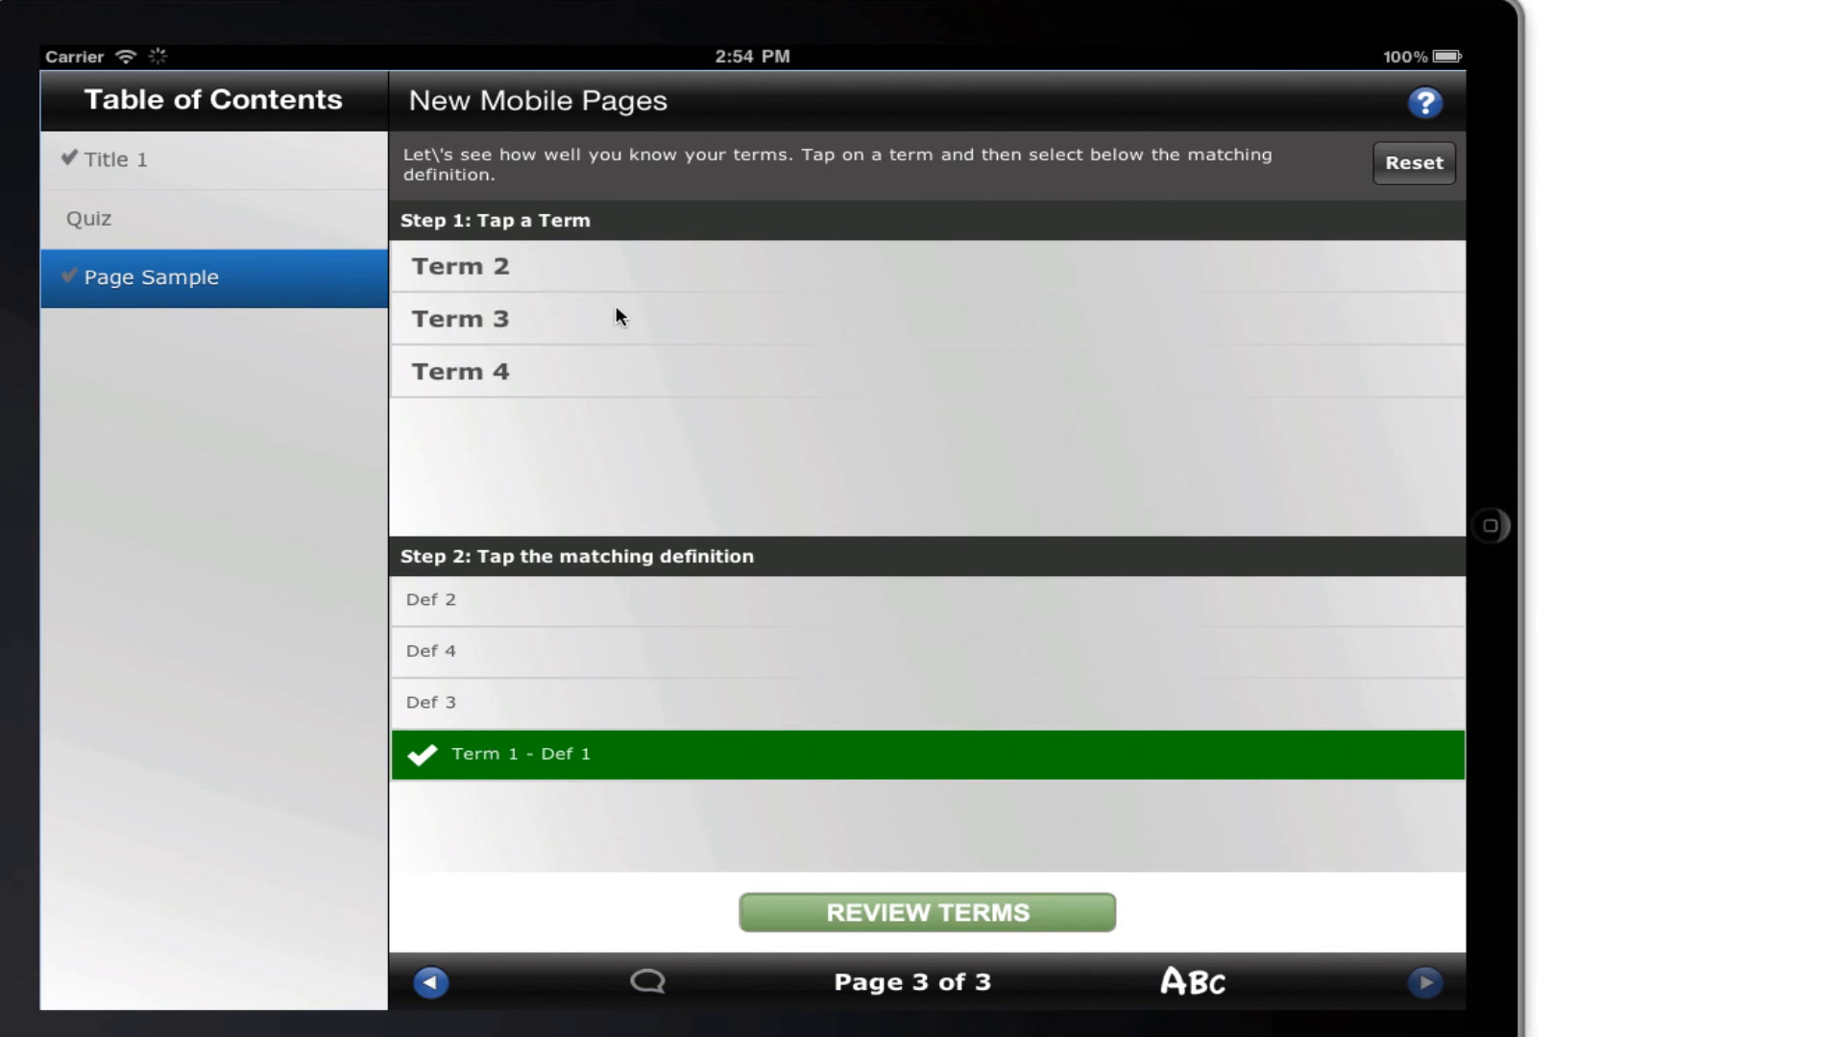
Match Term 2 with Def 2, Term 3 with Def 3, and Term 4 with Def 4 in the practice exercise.
left_click(633, 269)
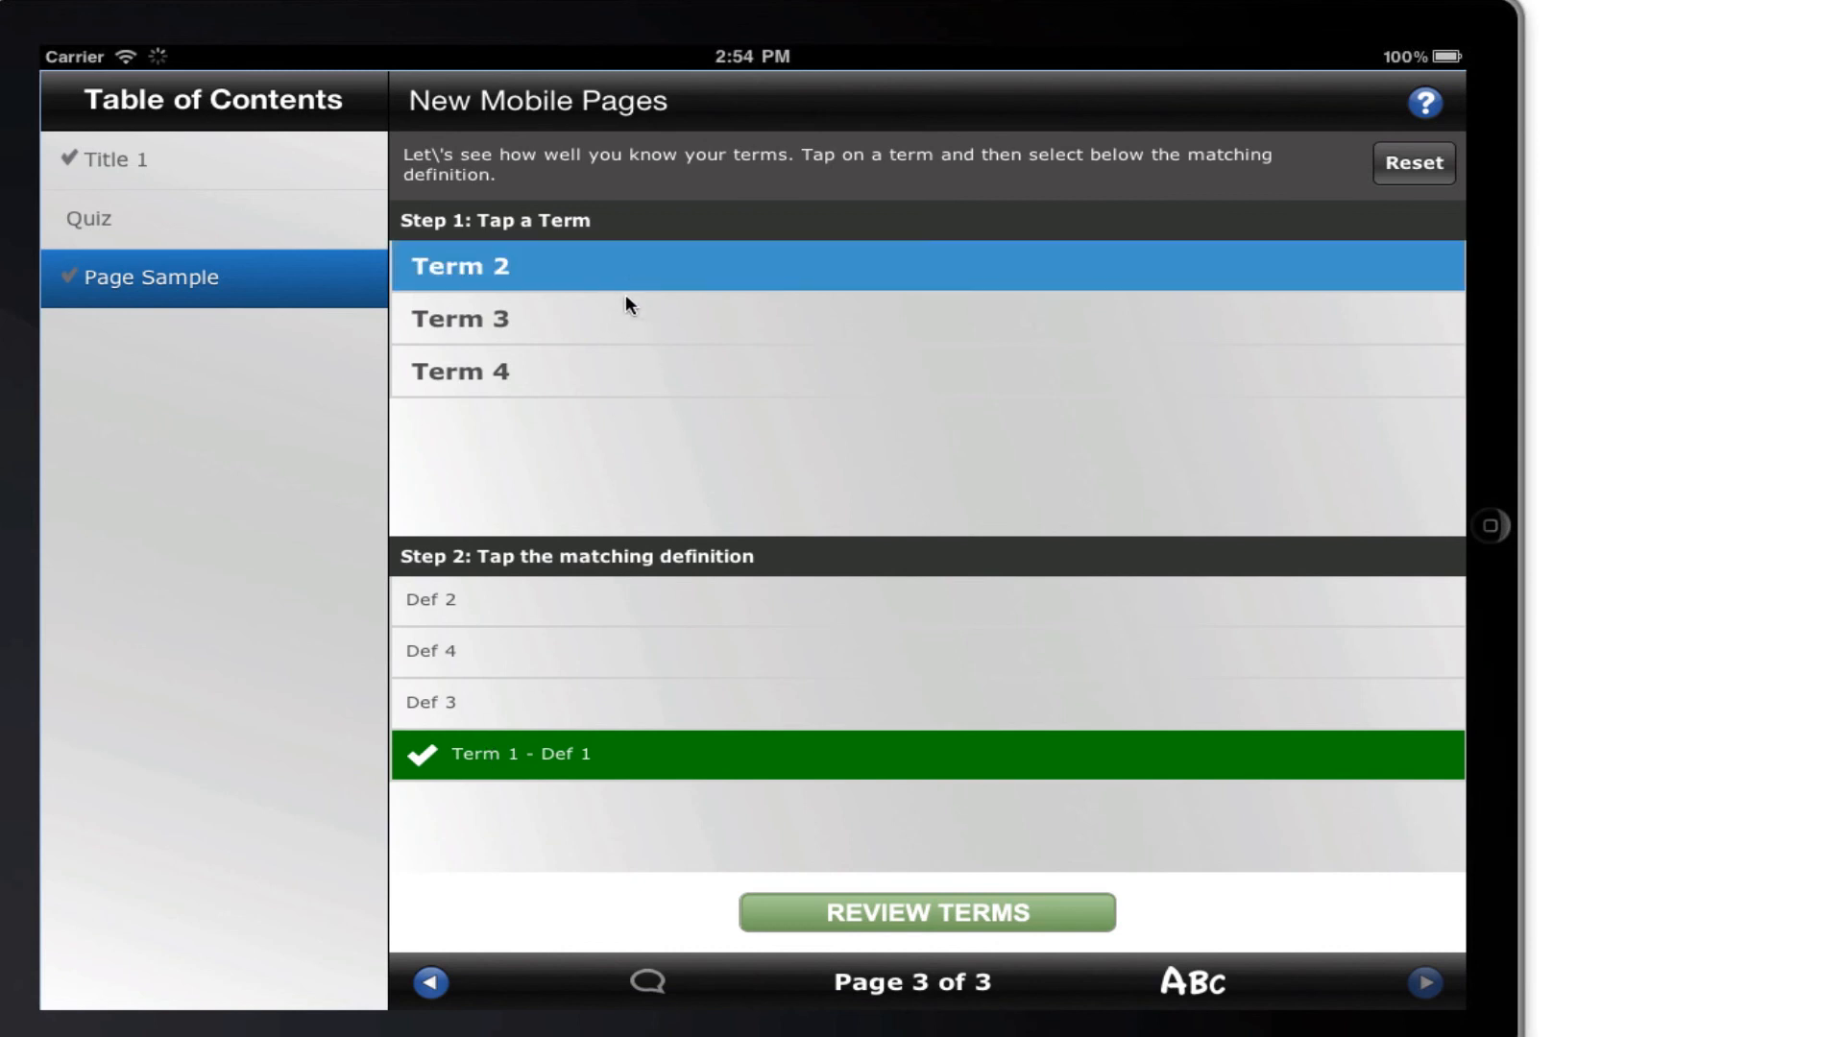
left_click(620, 605)
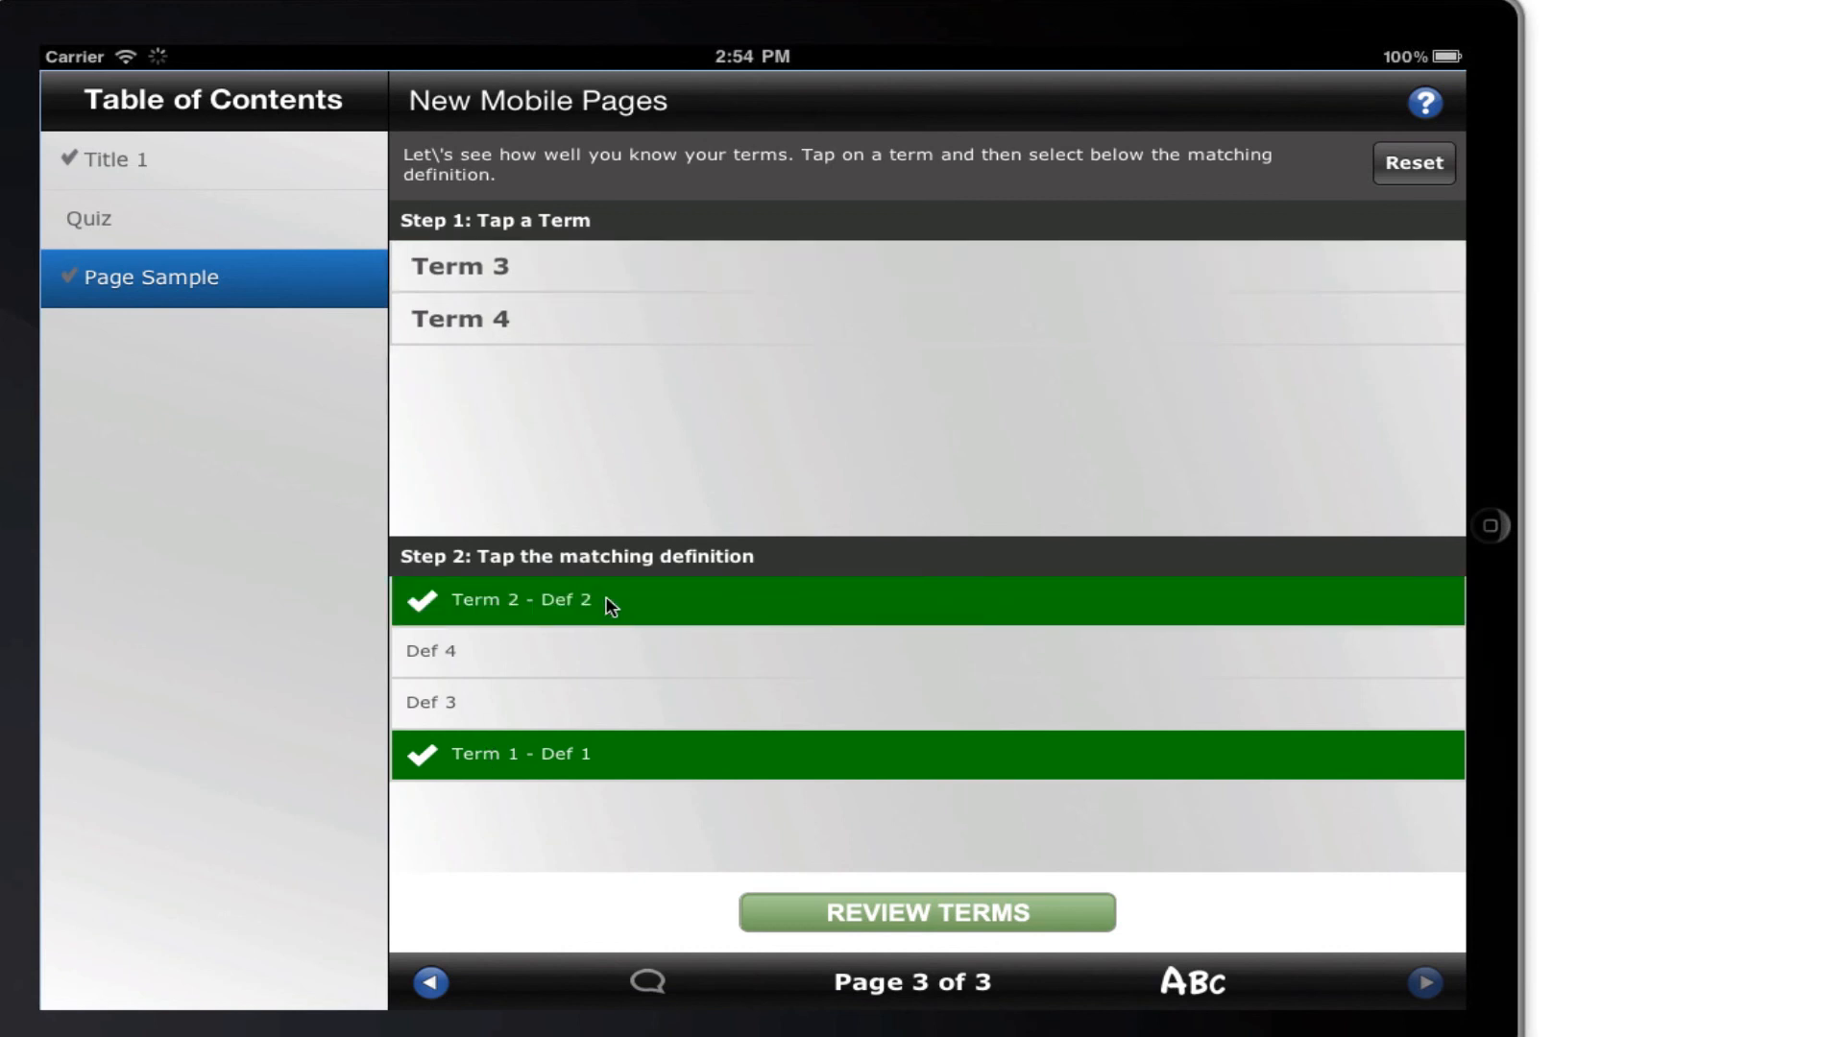
left_click(632, 272)
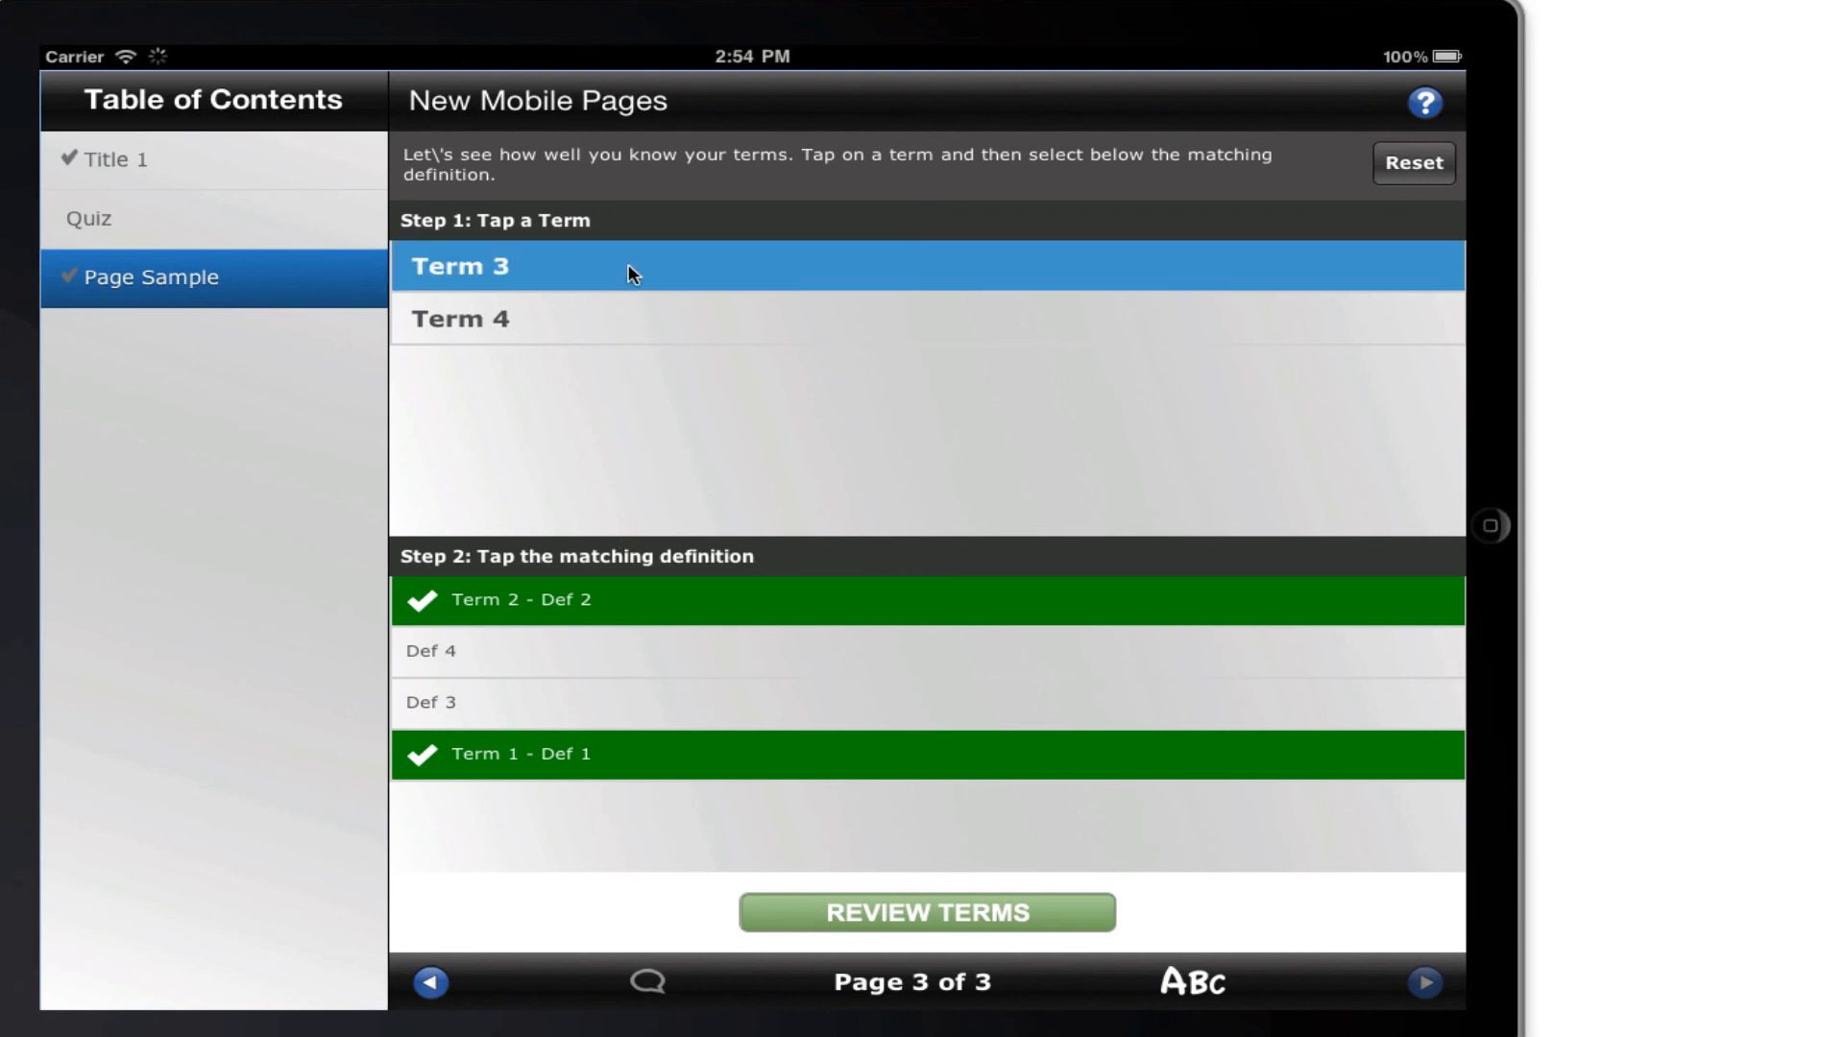
left_click(490, 702)
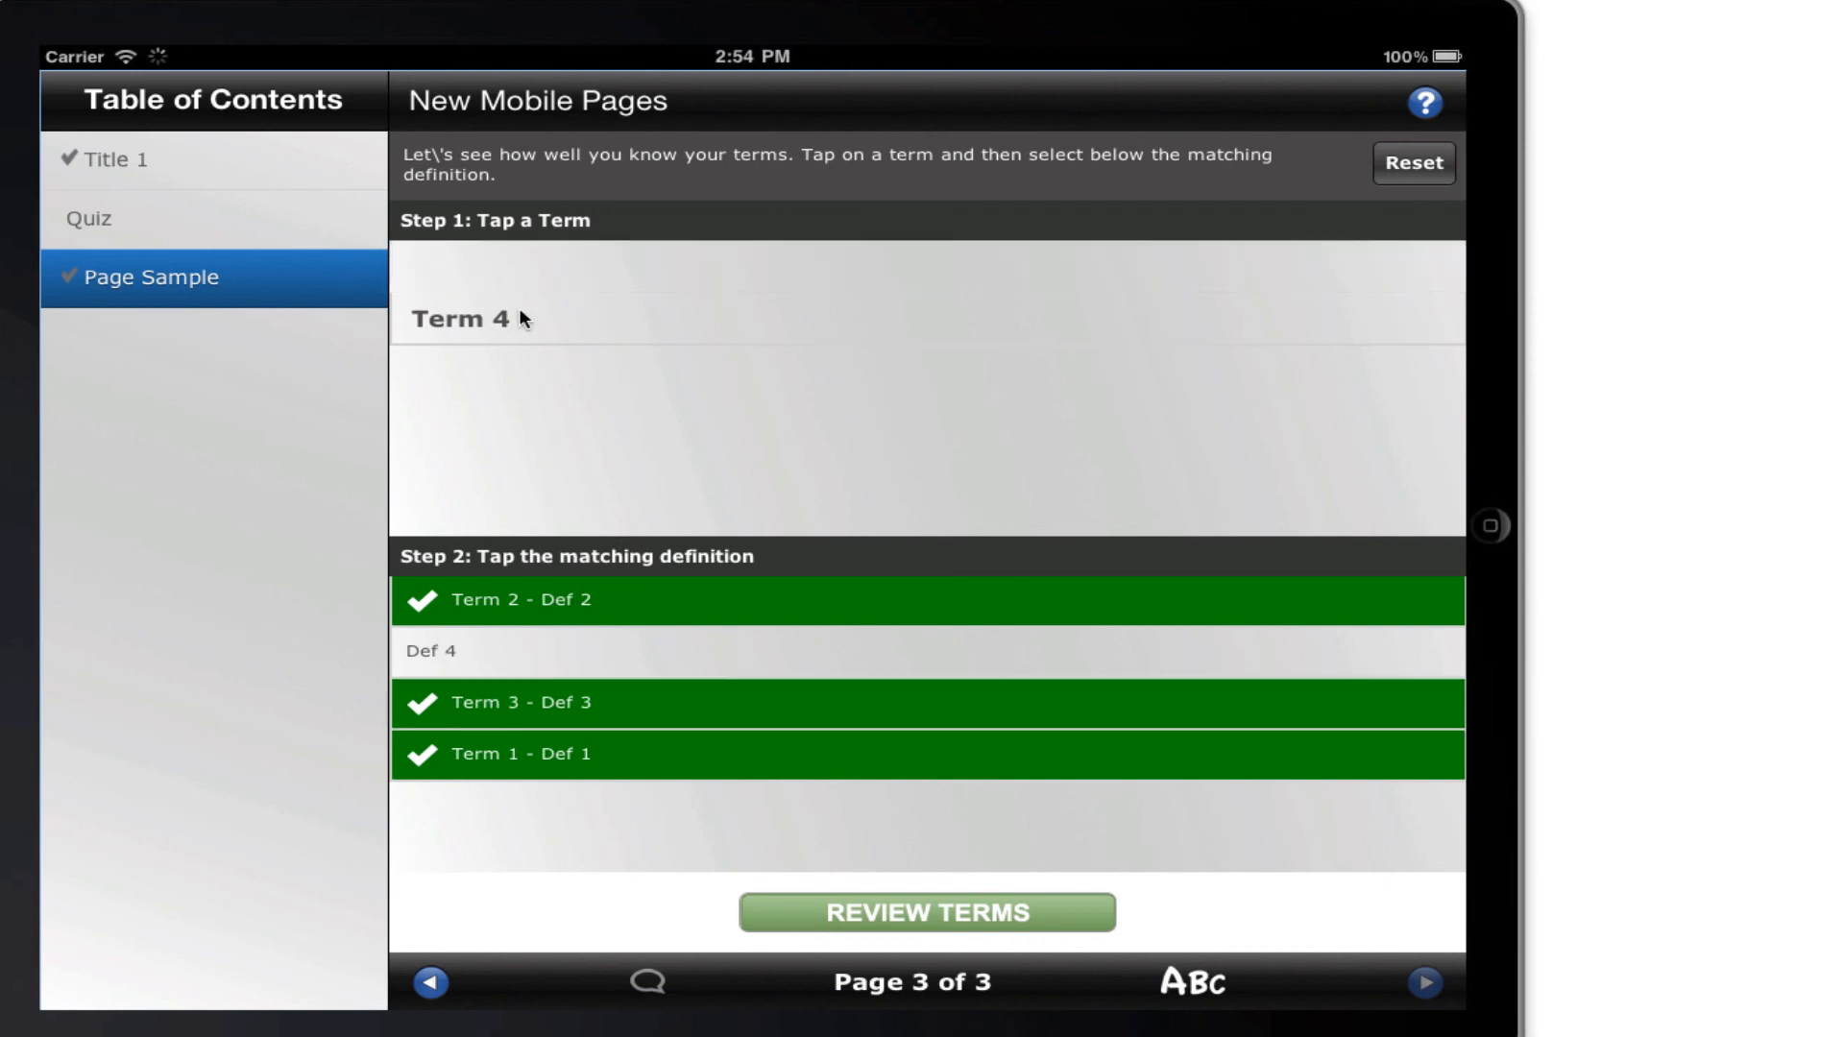
left_click(533, 264)
left_click(568, 649)
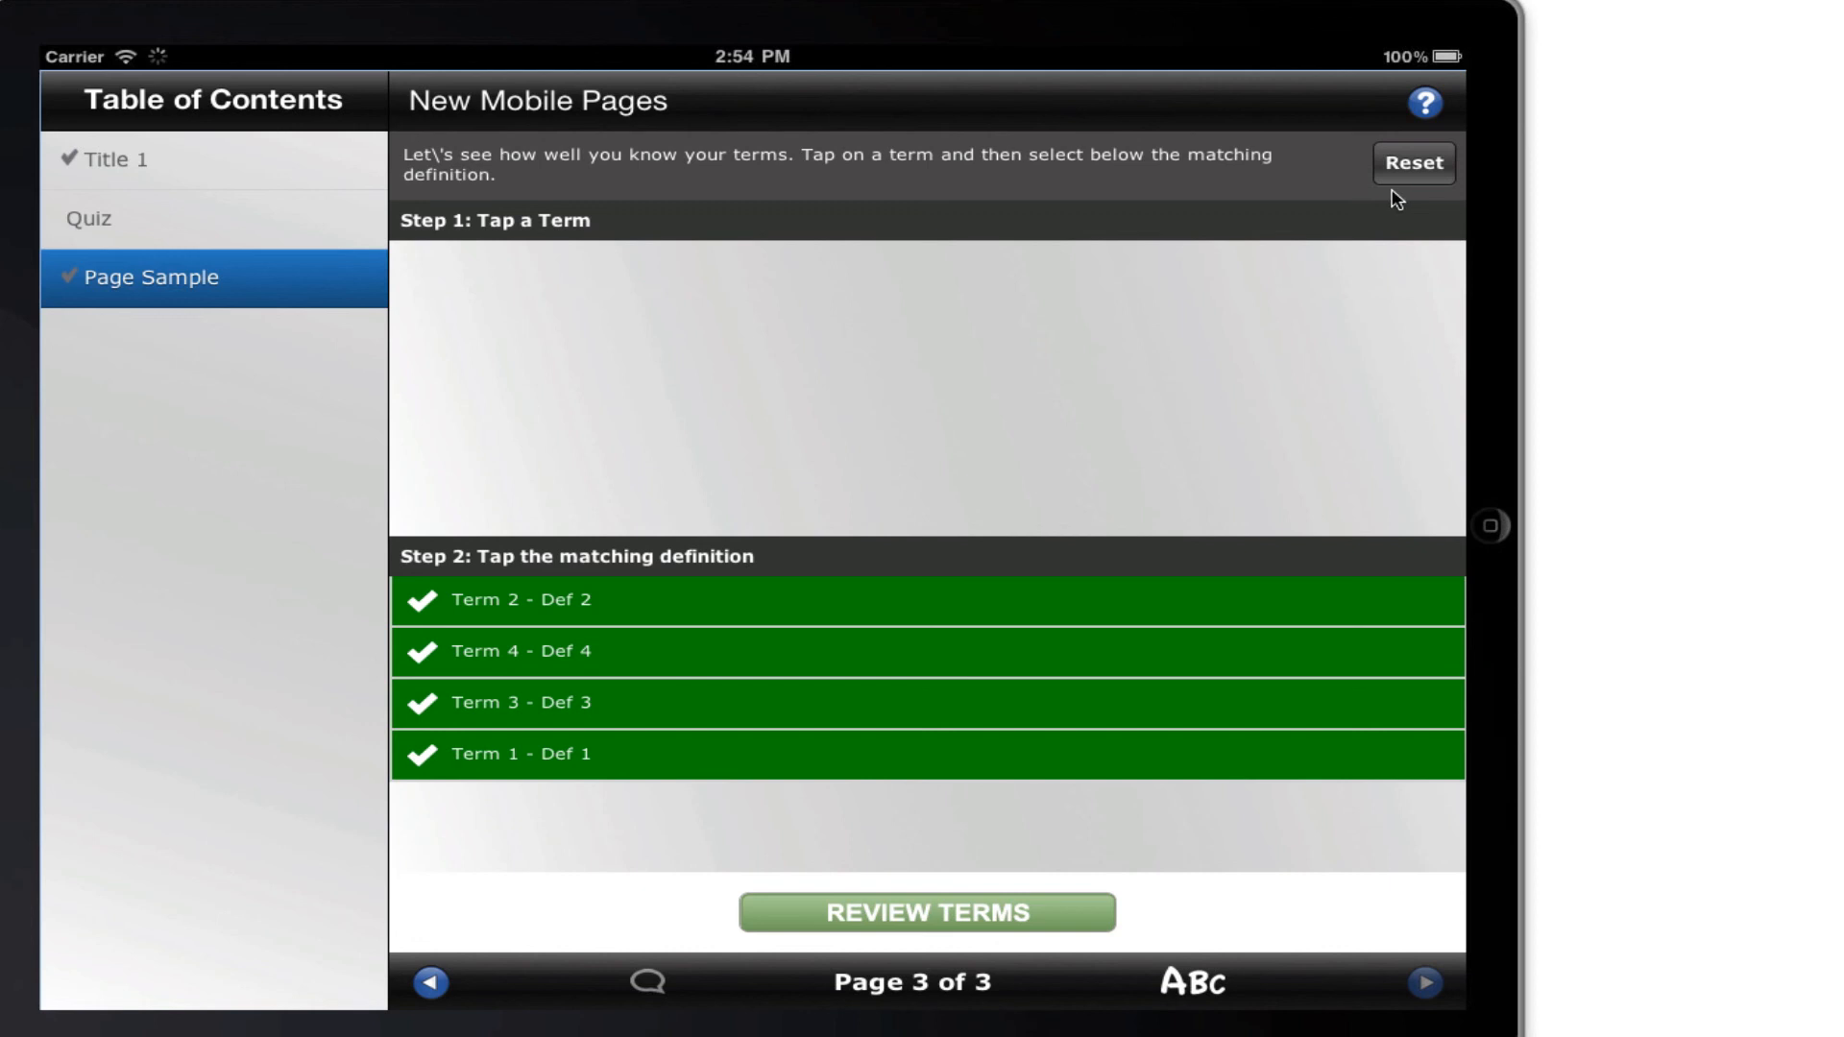
Reset the practice exercise, try matching Term 1 with Def 3 again, and dismiss the feedback.
left_click(1417, 164)
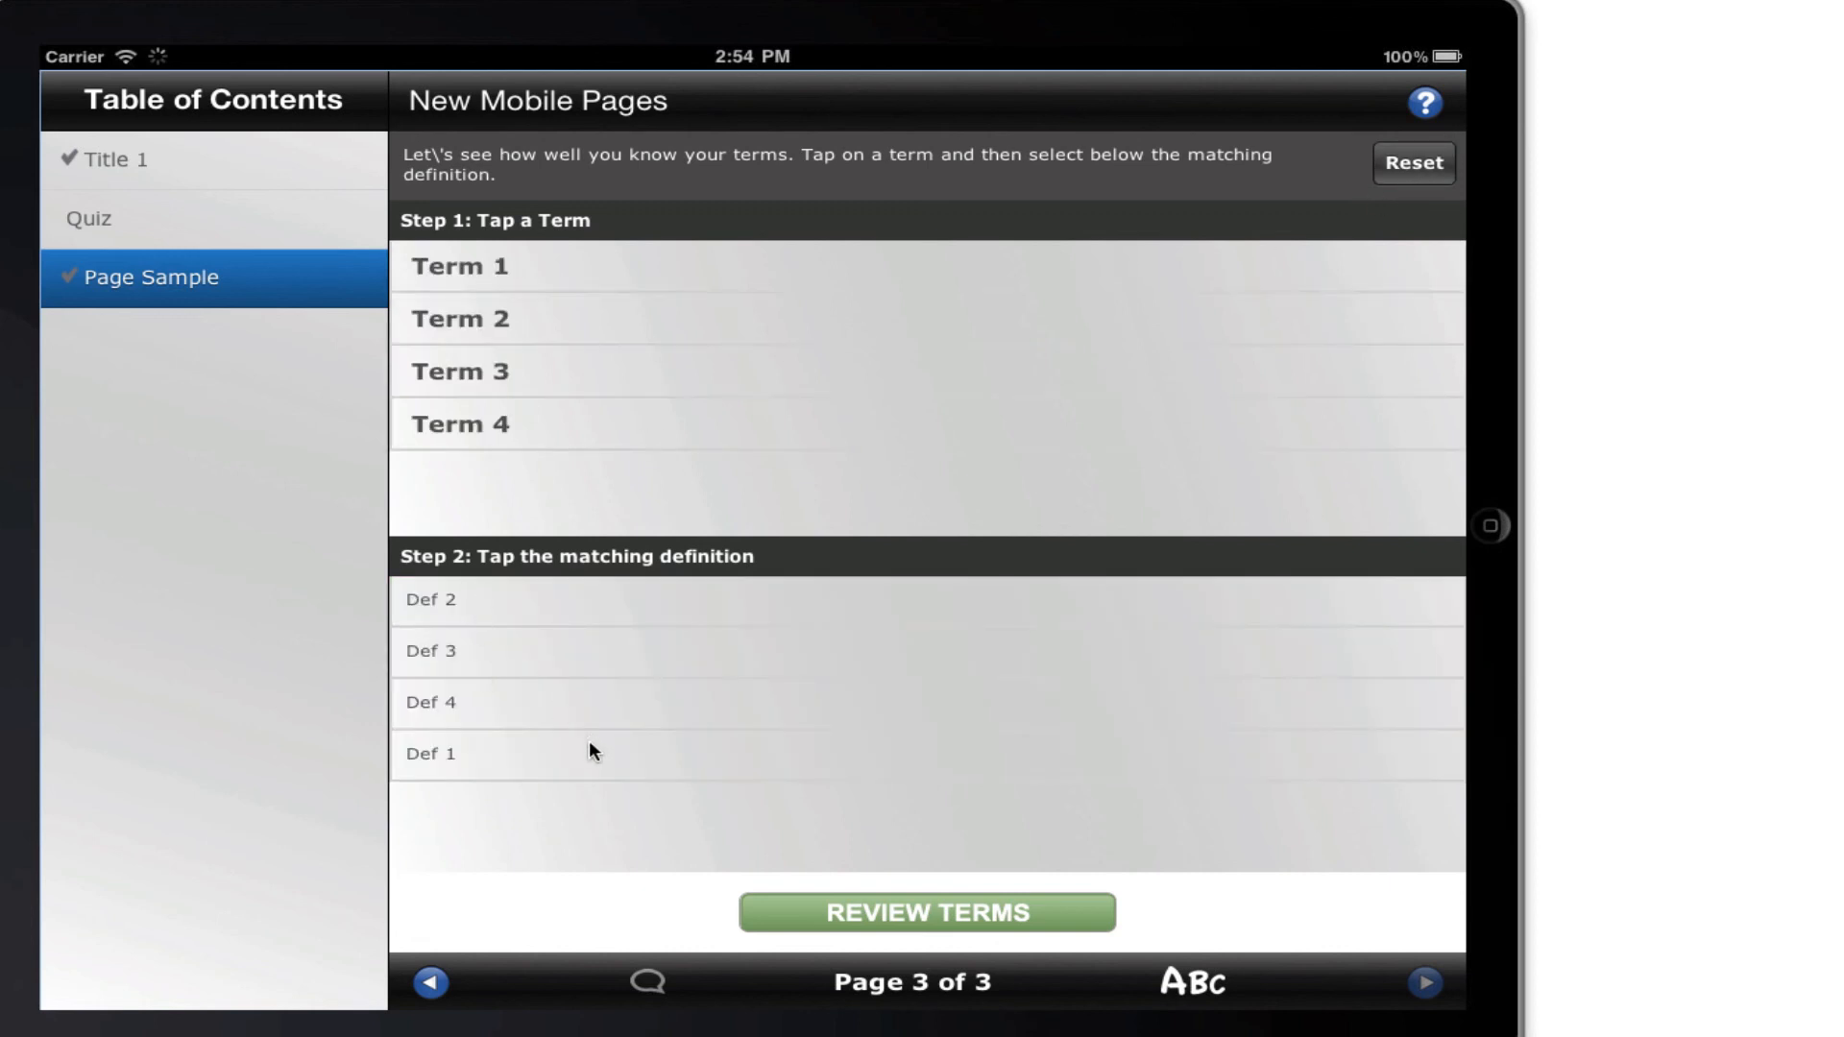
left_click(545, 274)
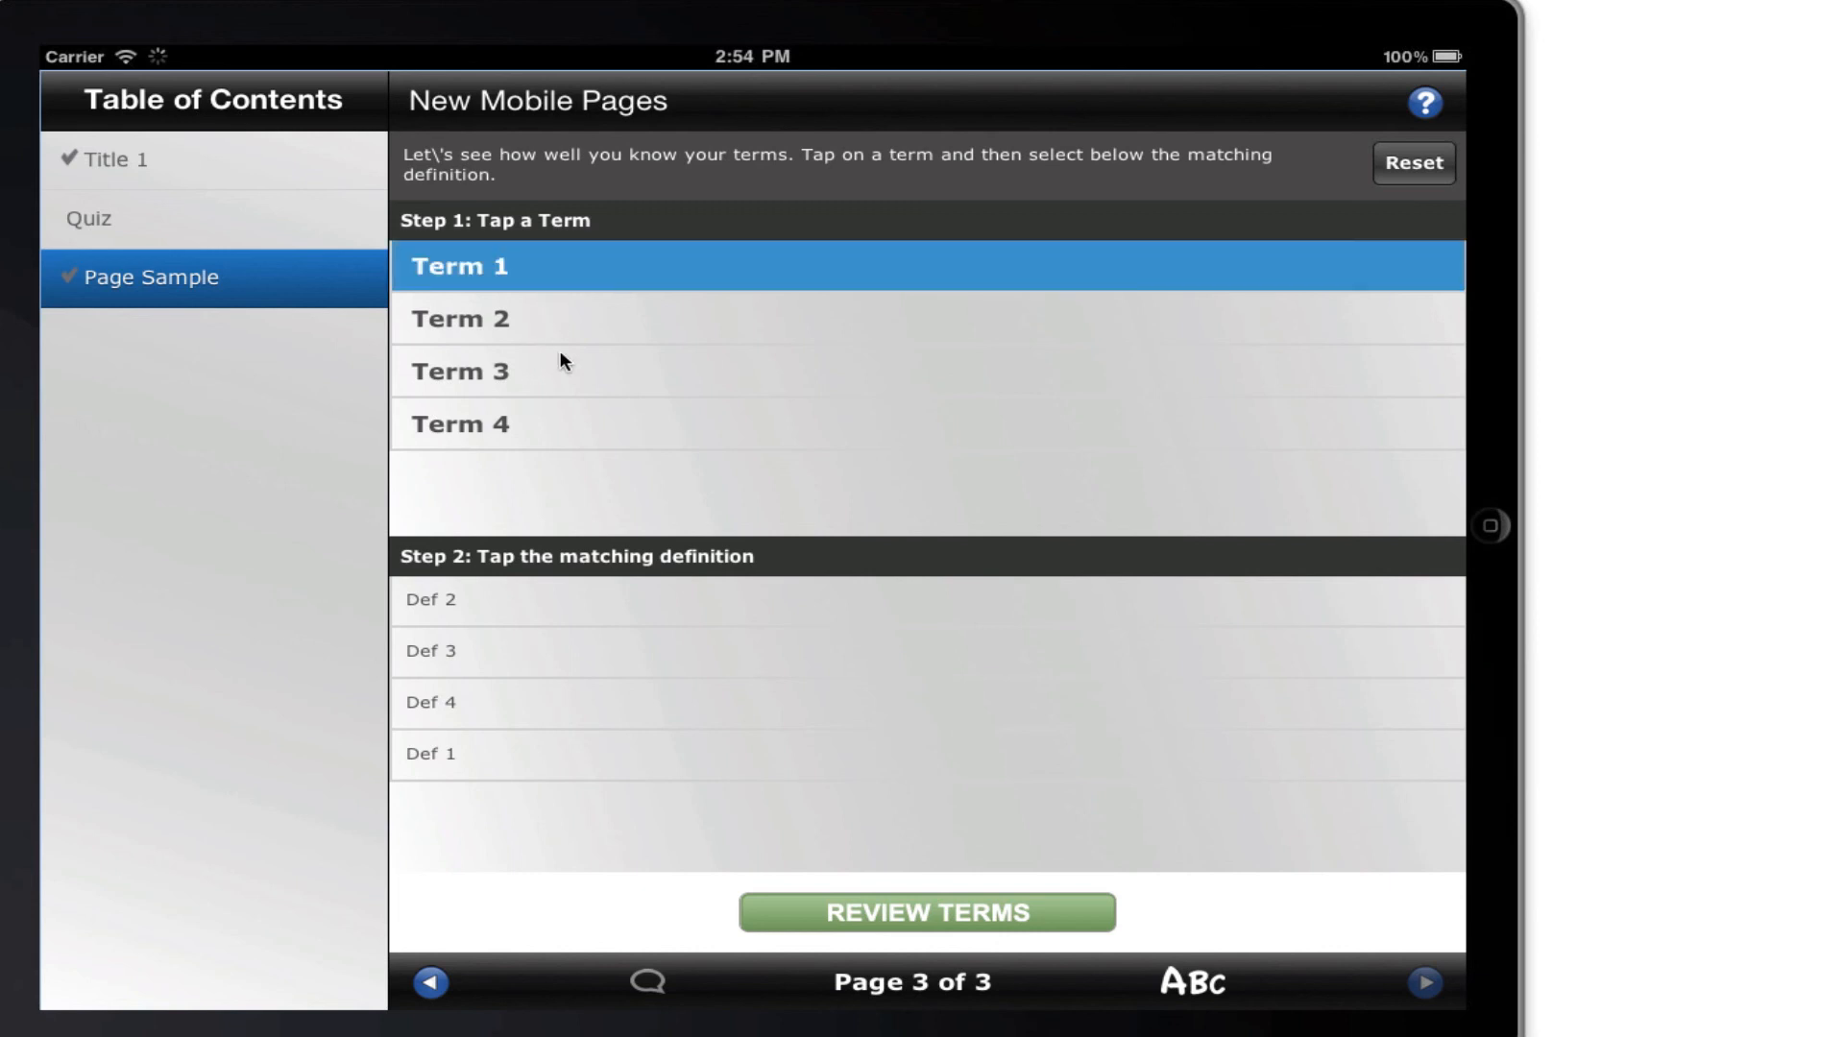
left_click(483, 651)
left_click(780, 584)
Return to the terms review and go through the definitions down to Term 4 and back up to Term 1.
left_click(941, 913)
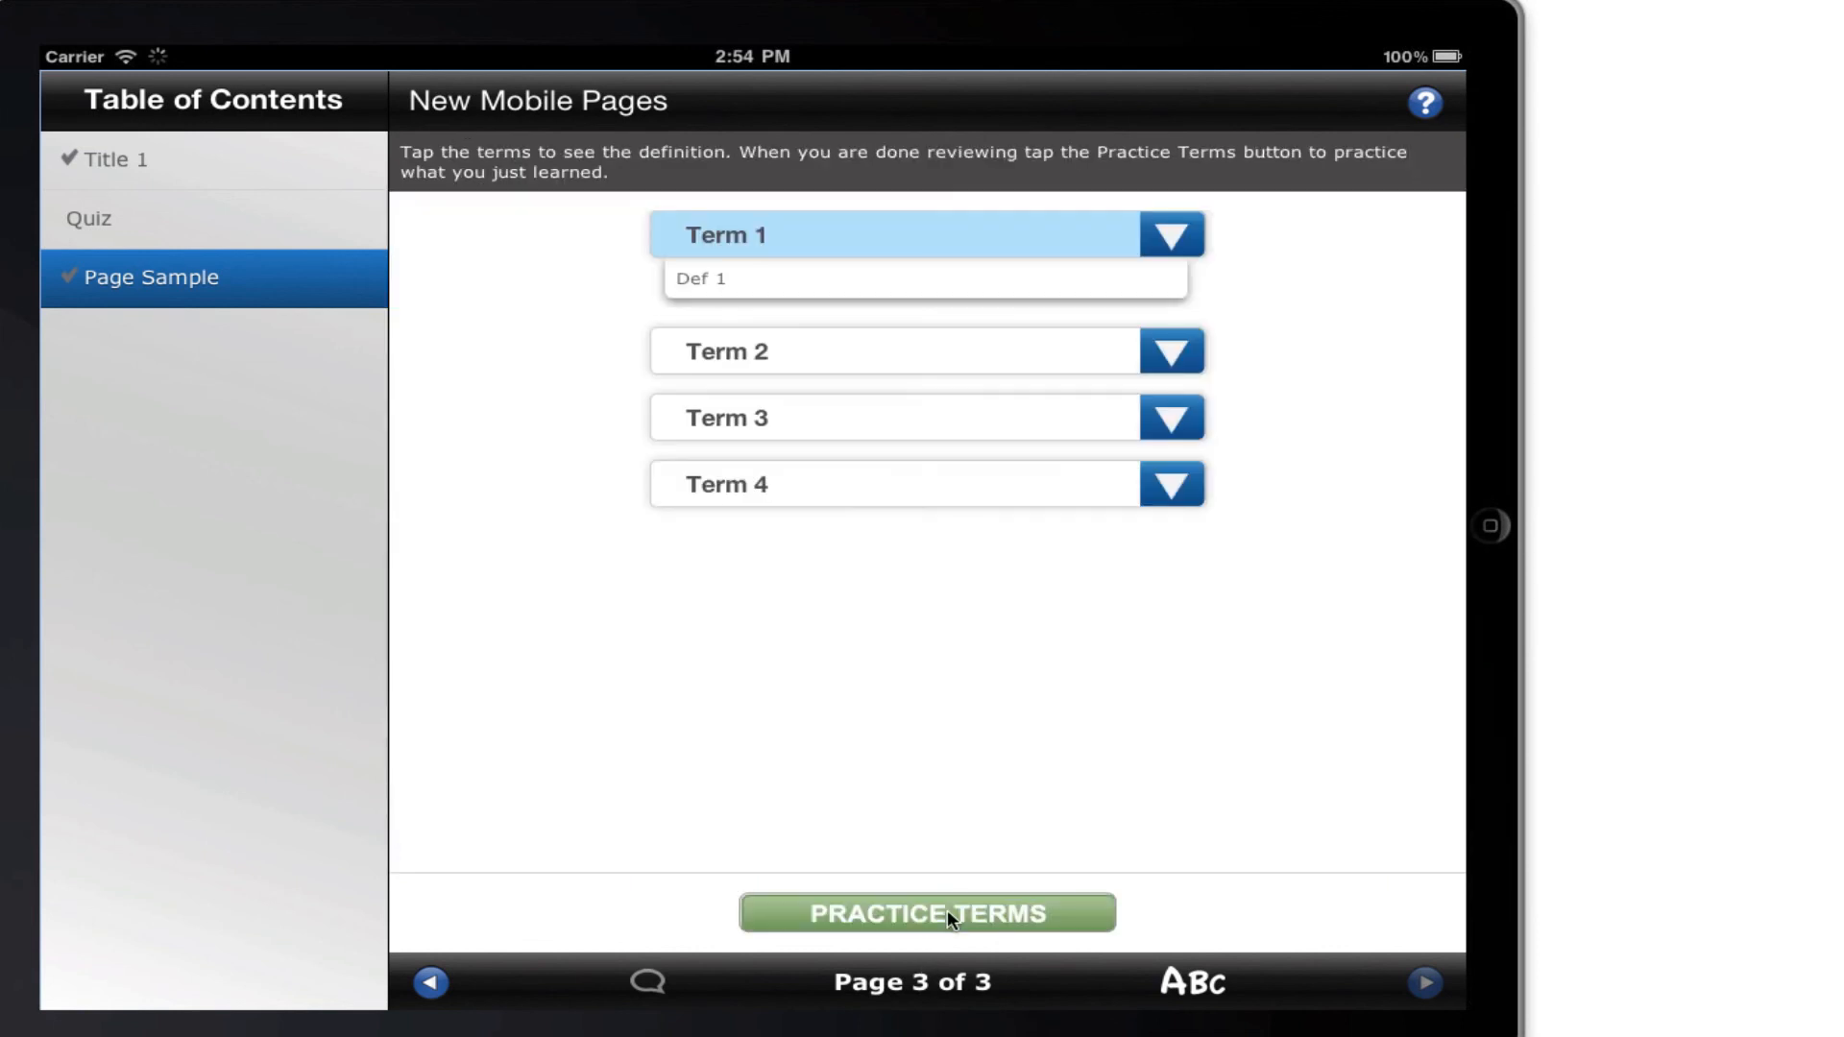
left_click(943, 348)
left_click(965, 418)
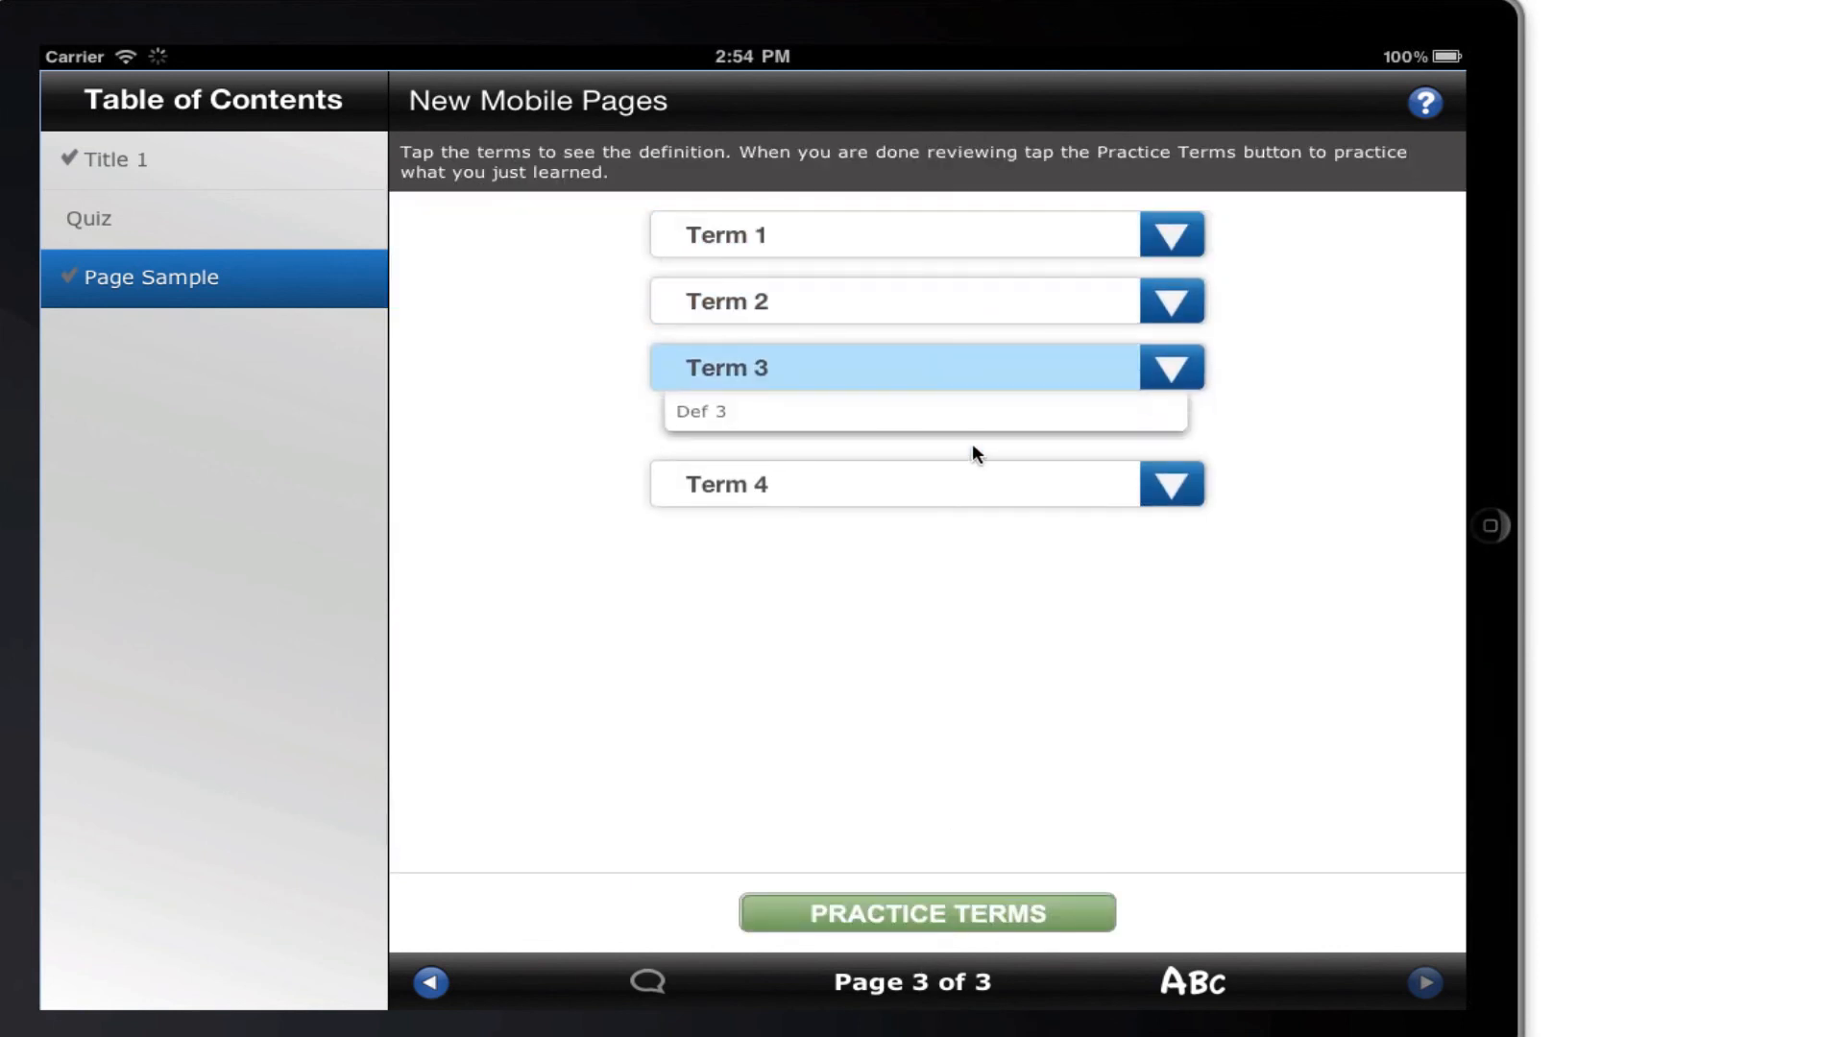
left_click(961, 483)
left_click(988, 371)
left_click(986, 301)
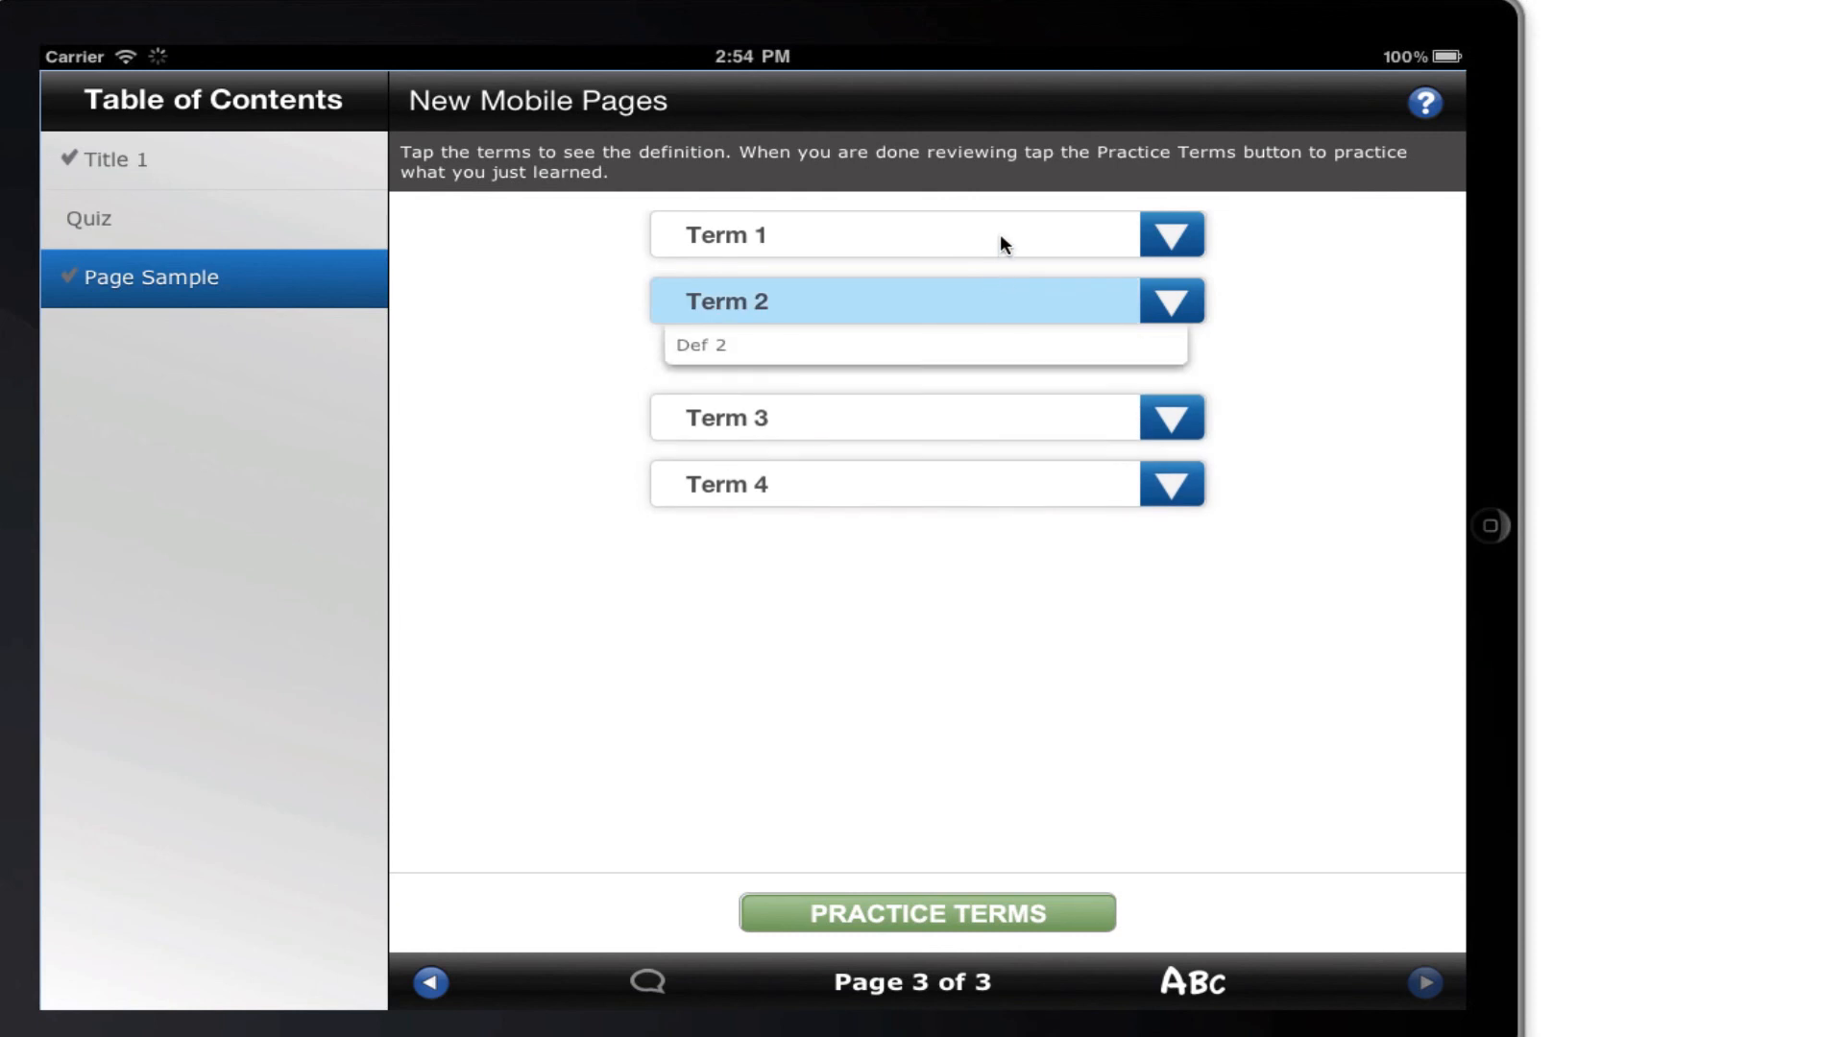
left_click(994, 238)
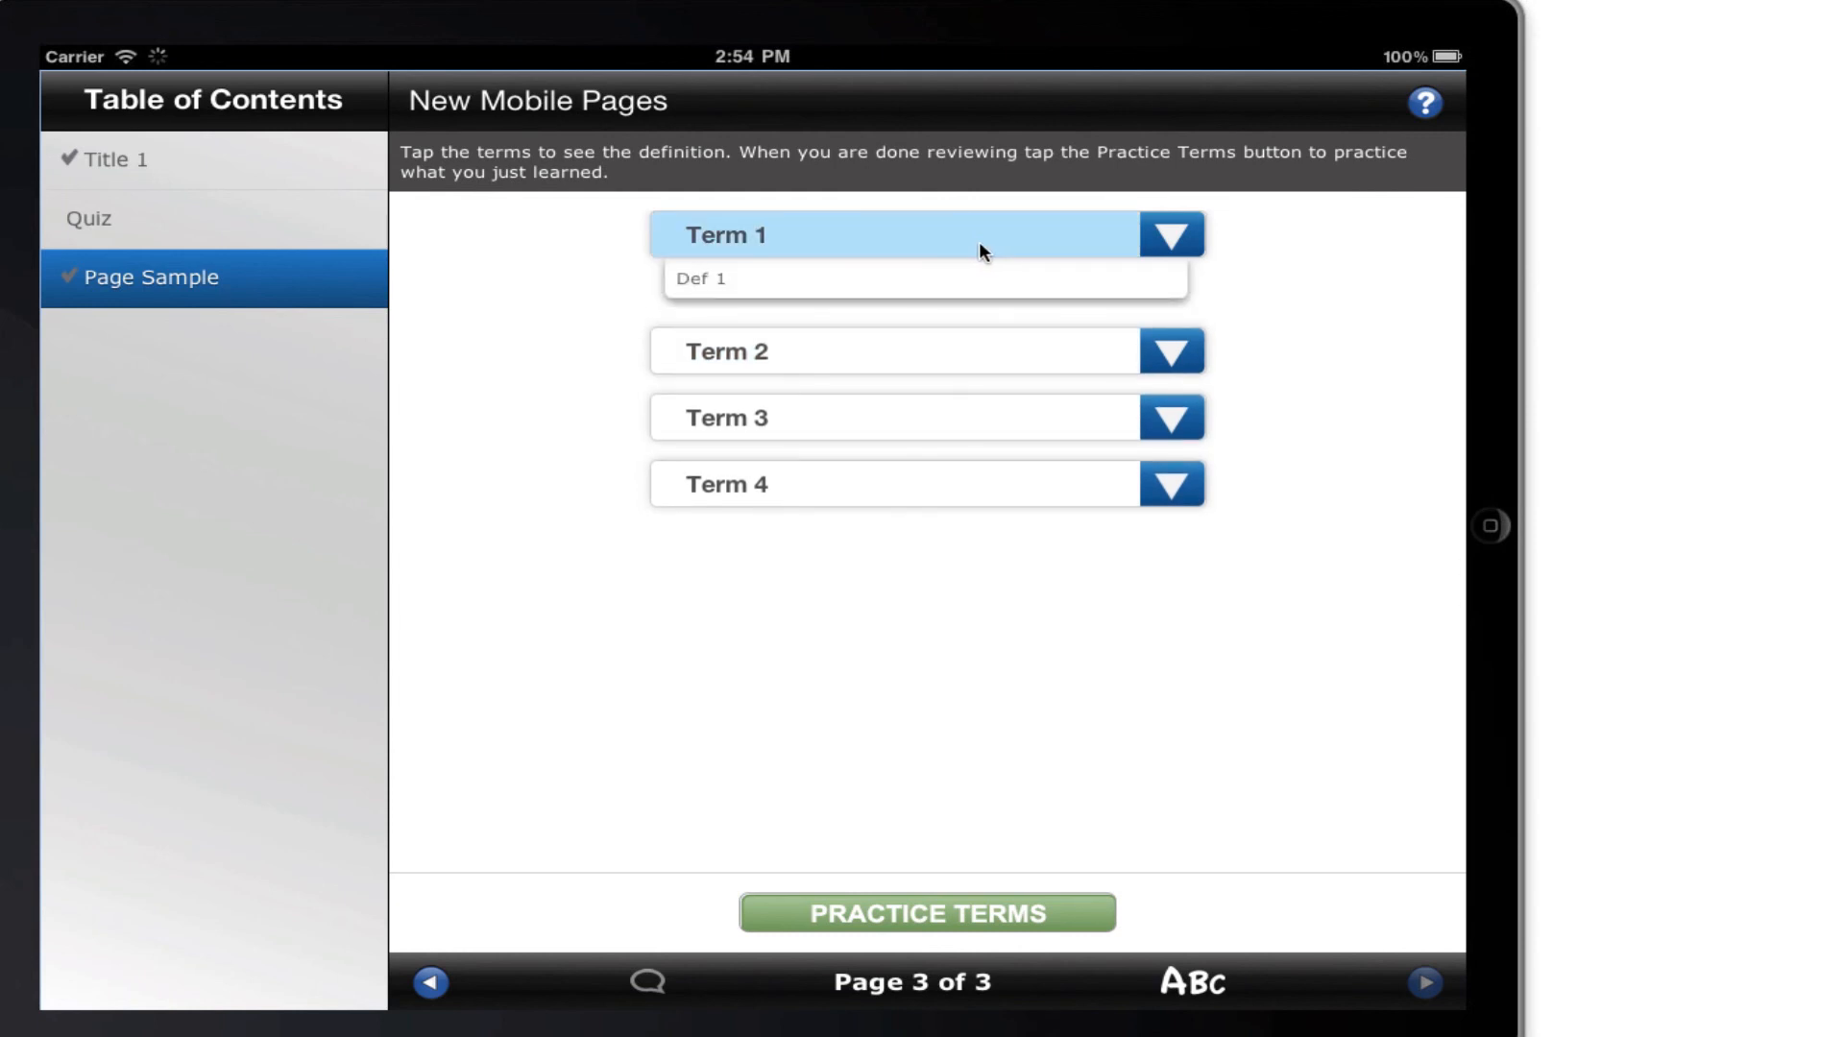